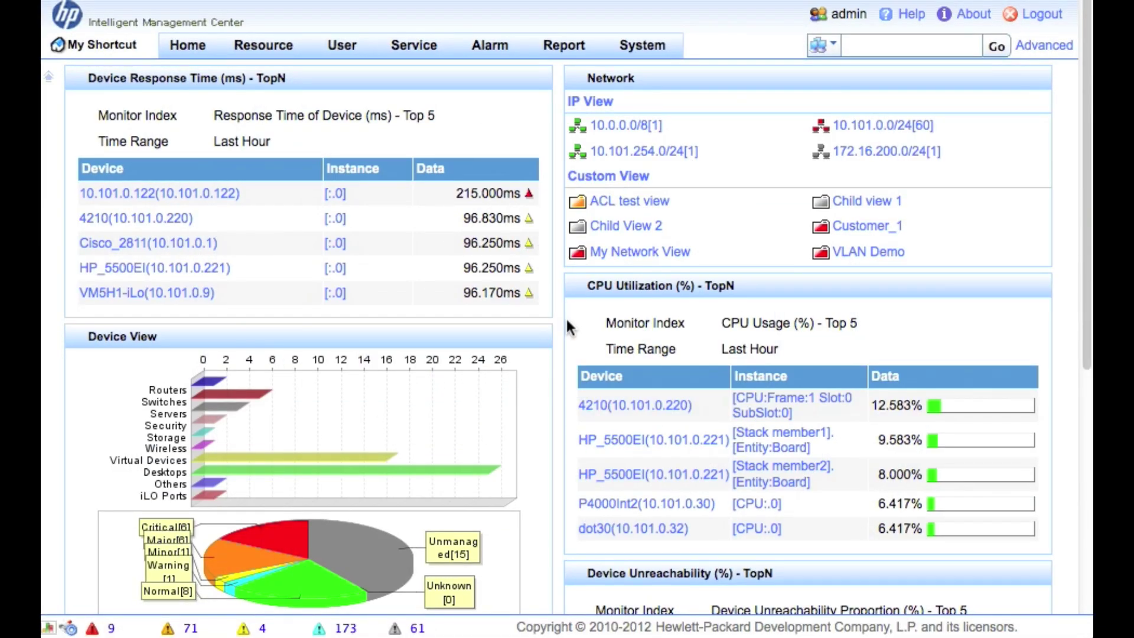
- Open the MIB Browser from System > Resource Management > MIB Management
click(641, 52)
mouse_move(714, 74)
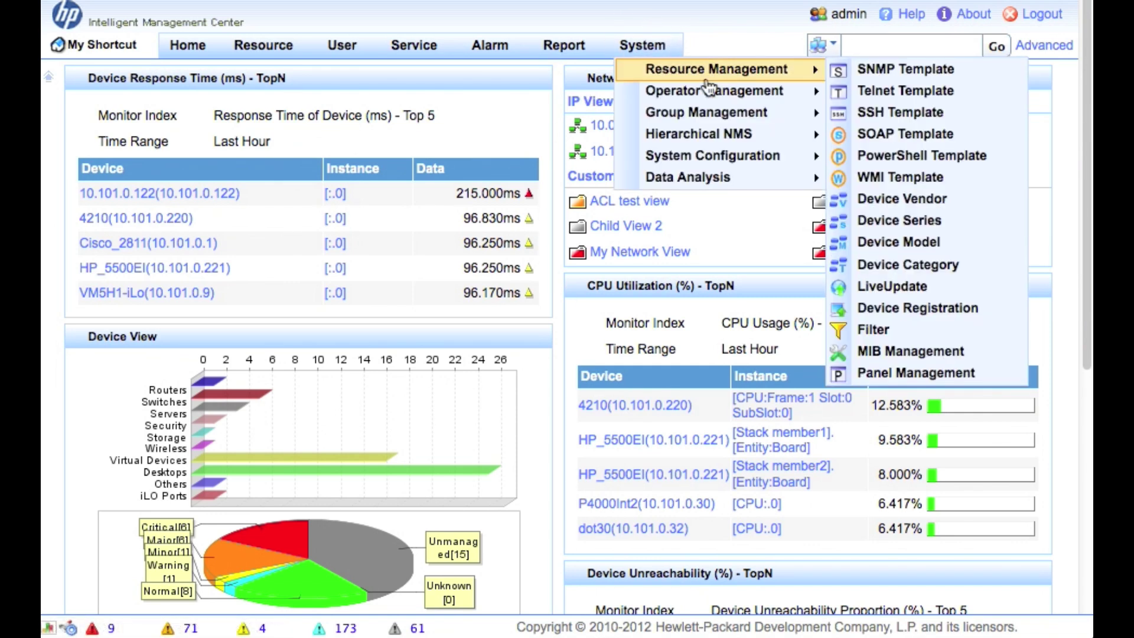
click(925, 354)
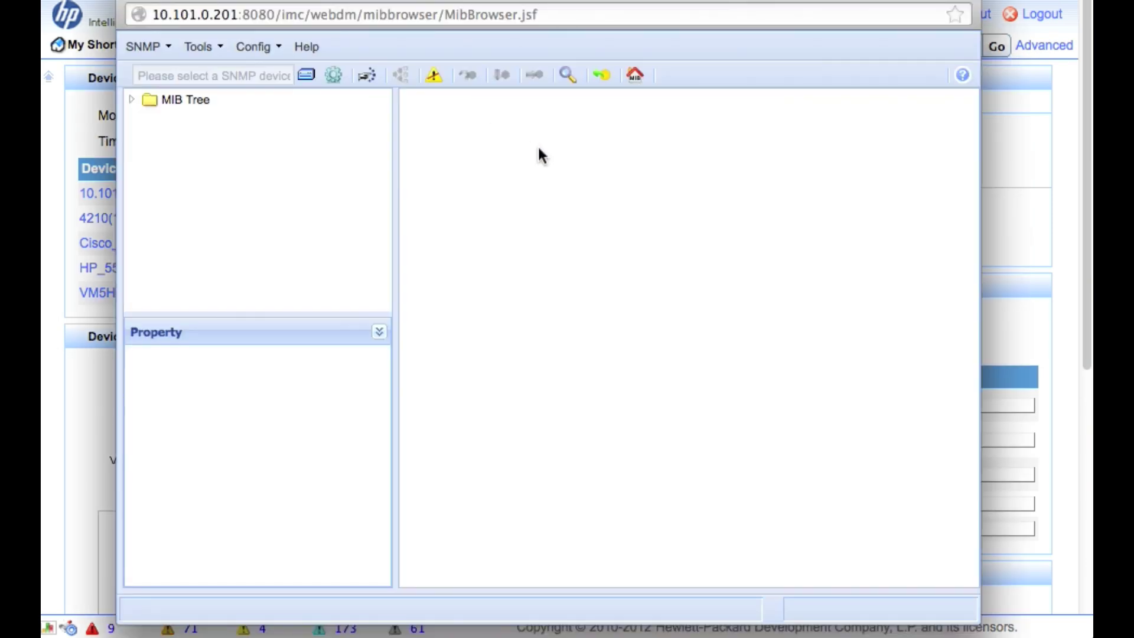
- Compile the Cisco MIB files, including CISCO-ENVMON-MIB, into the Cisco directory and close the loader
click(643, 74)
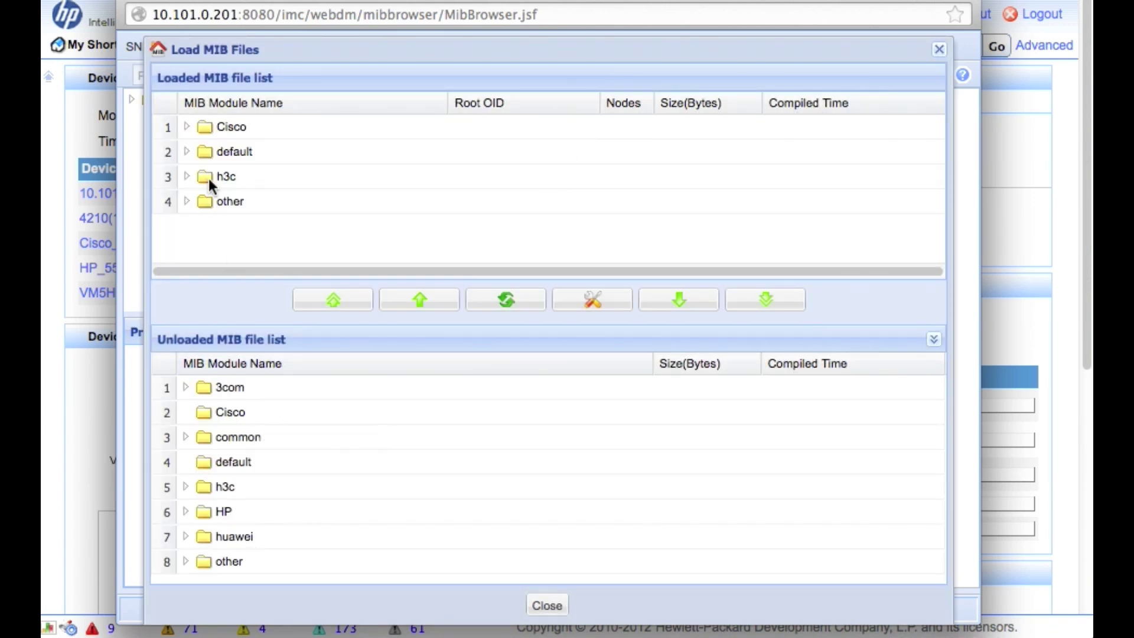
click(187, 126)
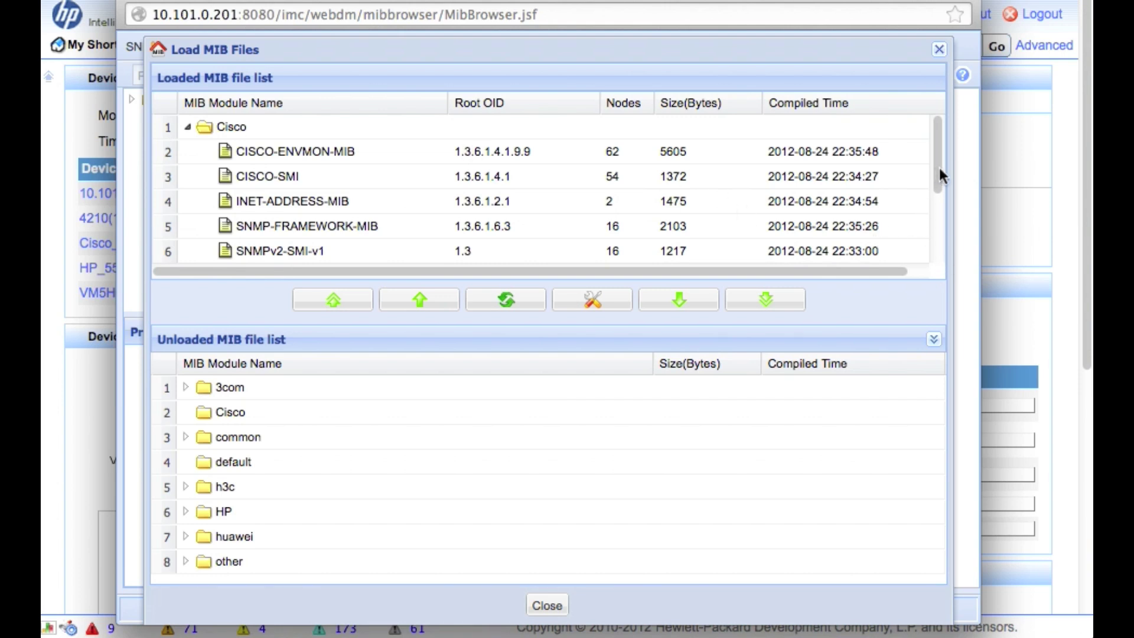
mouse_move(940, 169)
mouse_down()
mouse_move(942, 197)
mouse_move(942, 168)
mouse_up()
click(590, 299)
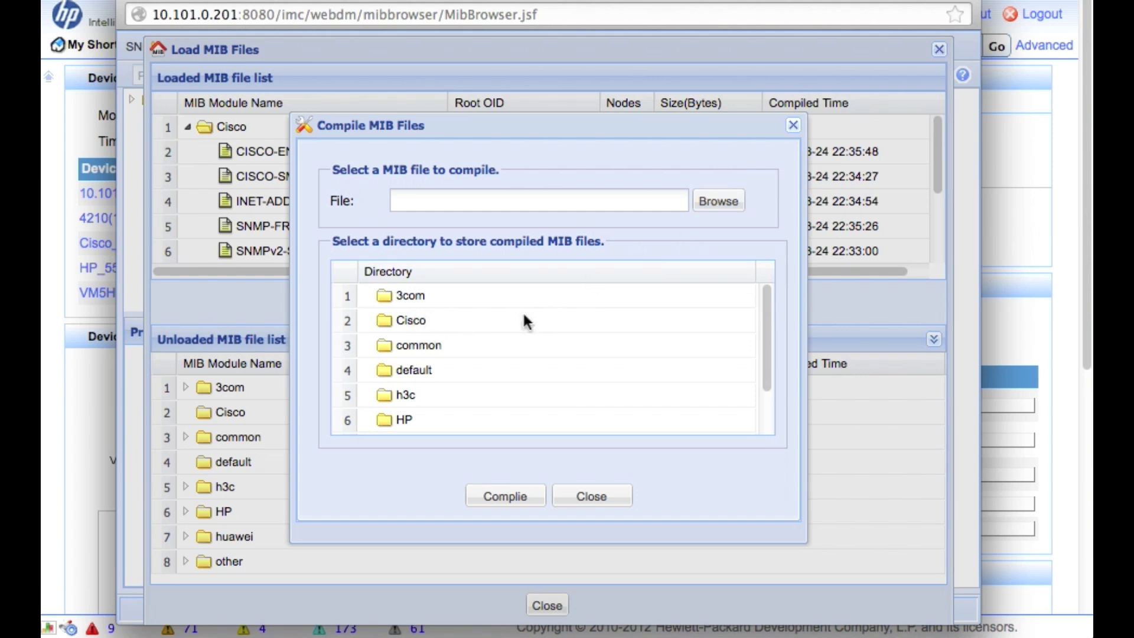
click(453, 319)
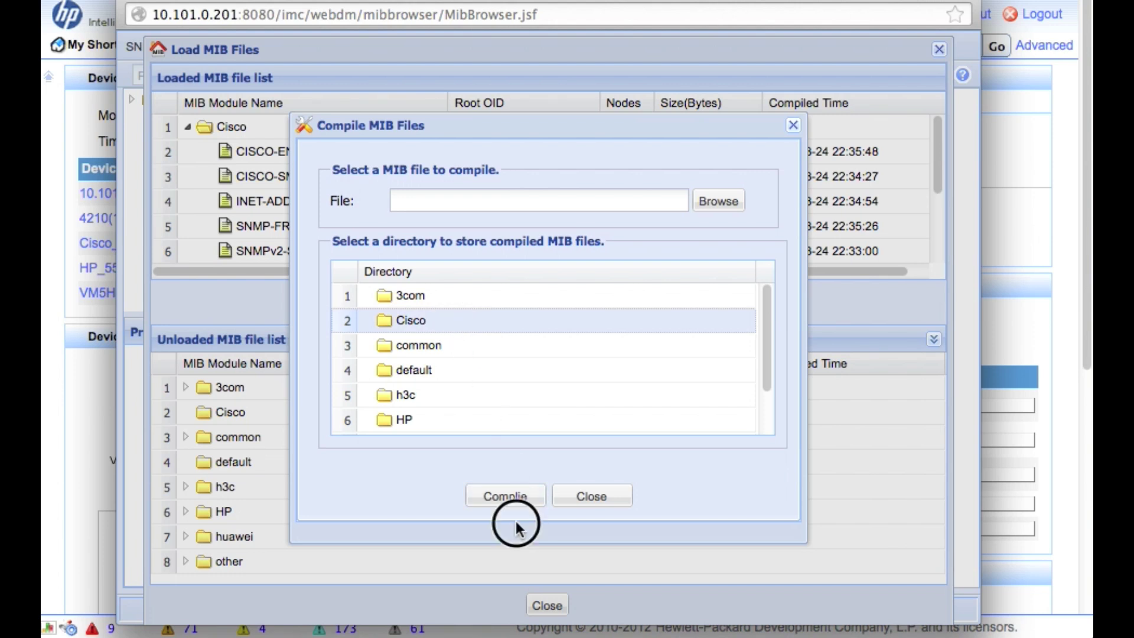
click(591, 498)
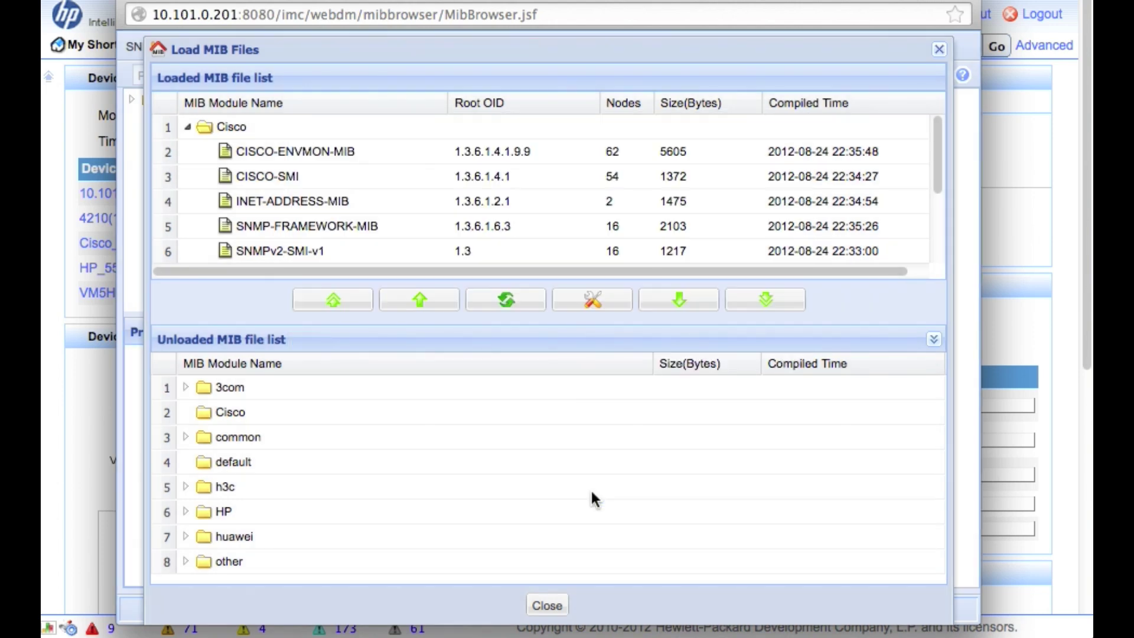
click(547, 606)
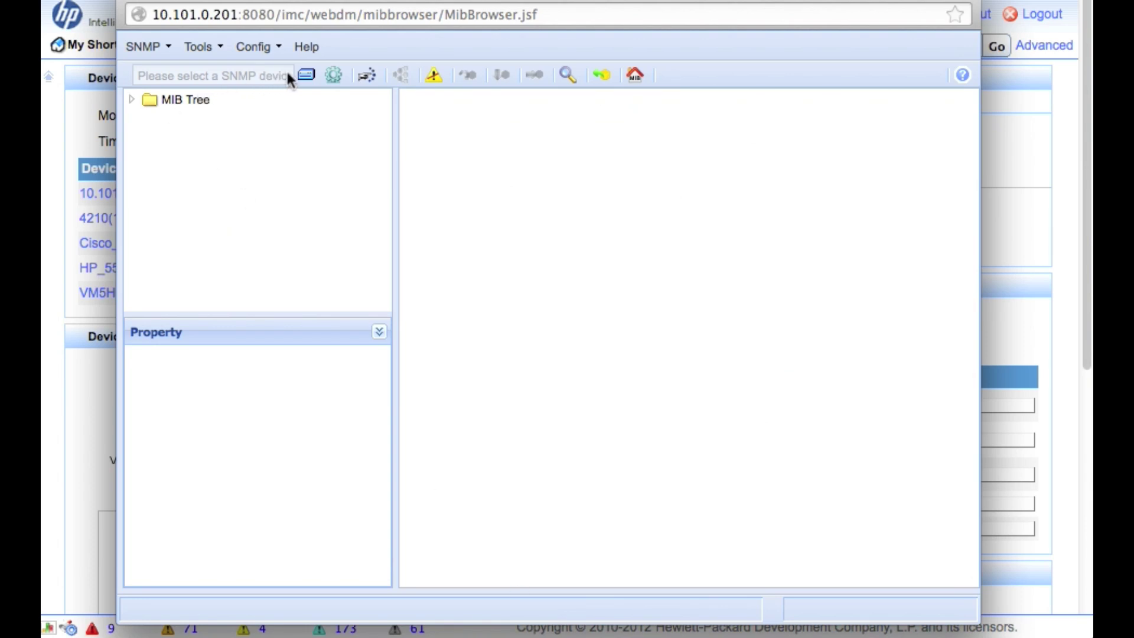
- Set the Cisco 3560 switch as the MIB browser's SNMP device
click(308, 75)
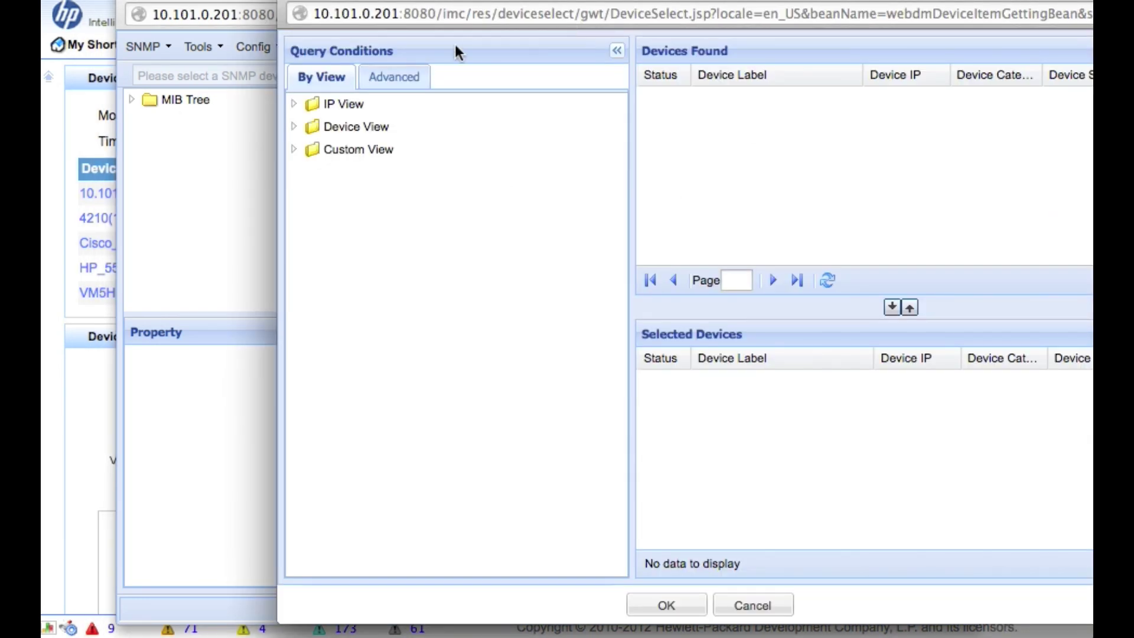
click(294, 126)
click(365, 172)
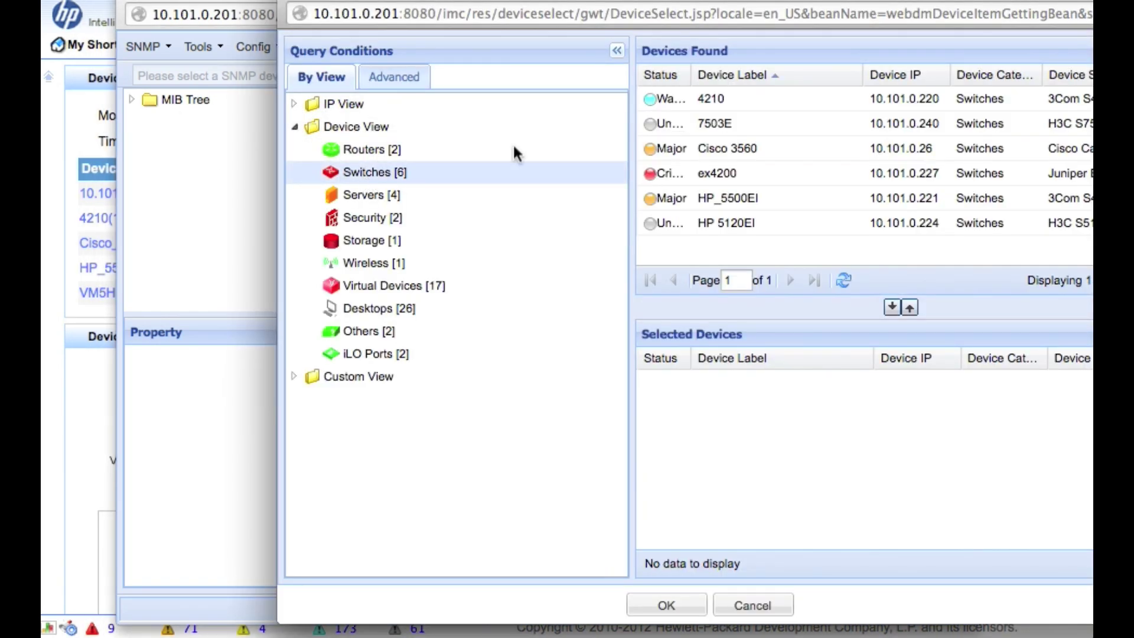
click(749, 151)
click(894, 310)
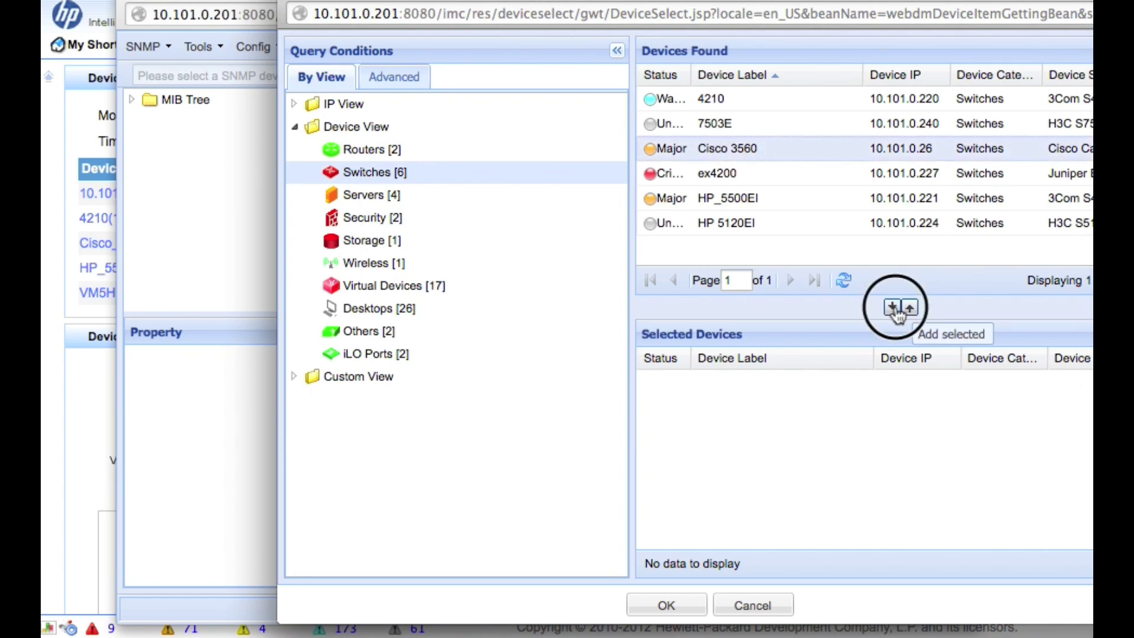
click(679, 609)
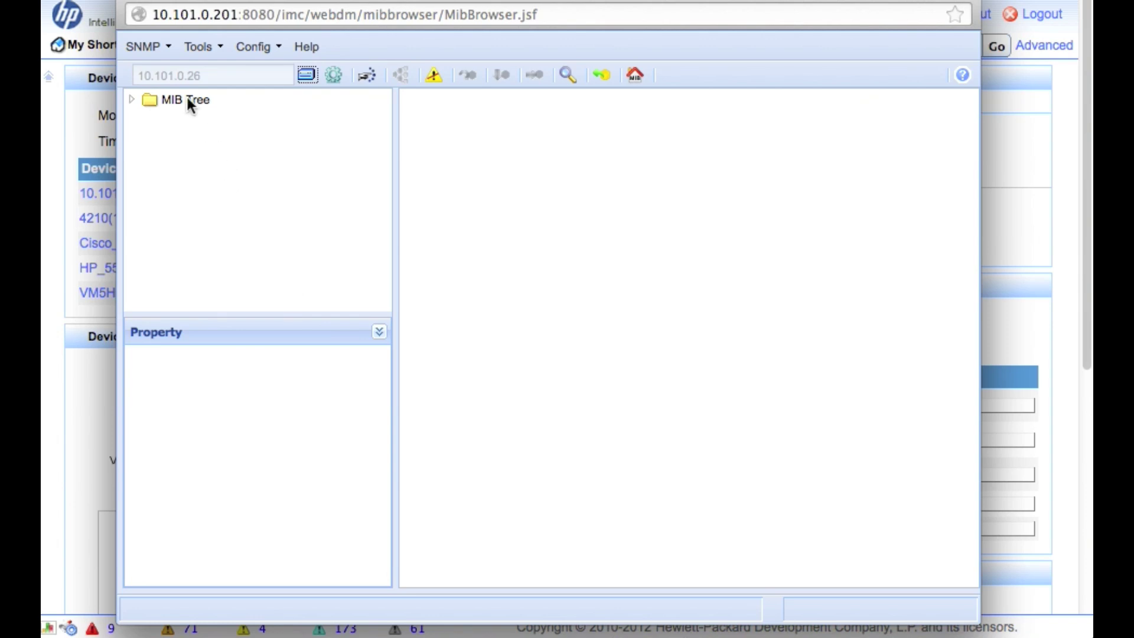
- Expand the MIB tree through iso, org, dod, internet and private down to enterprises
click(132, 99)
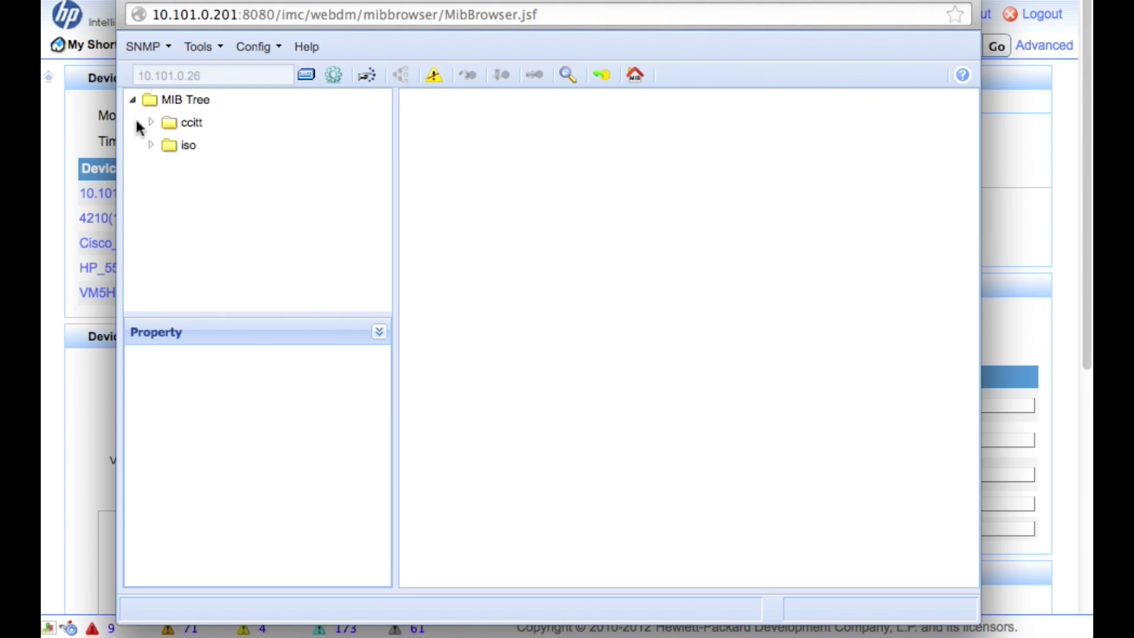
click(151, 145)
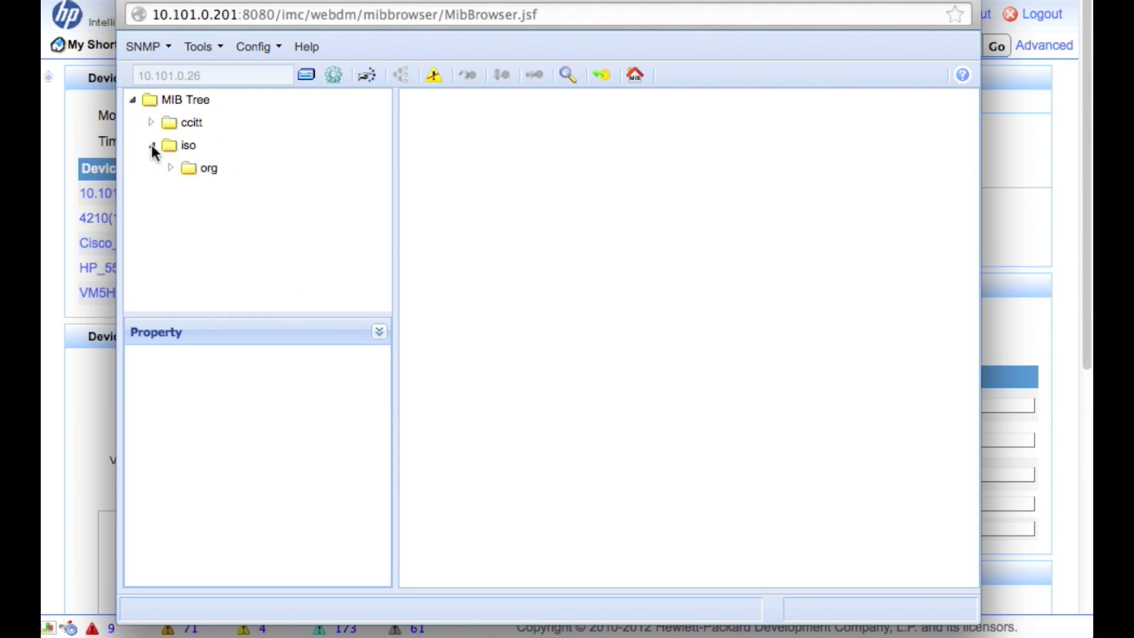
click(171, 170)
click(190, 190)
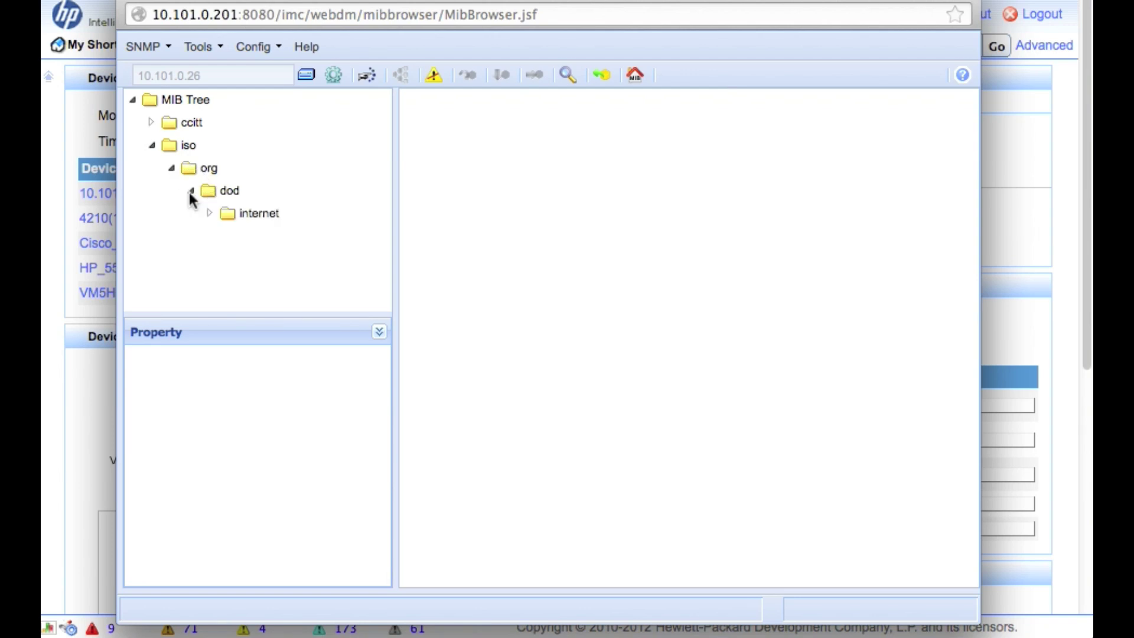
click(210, 213)
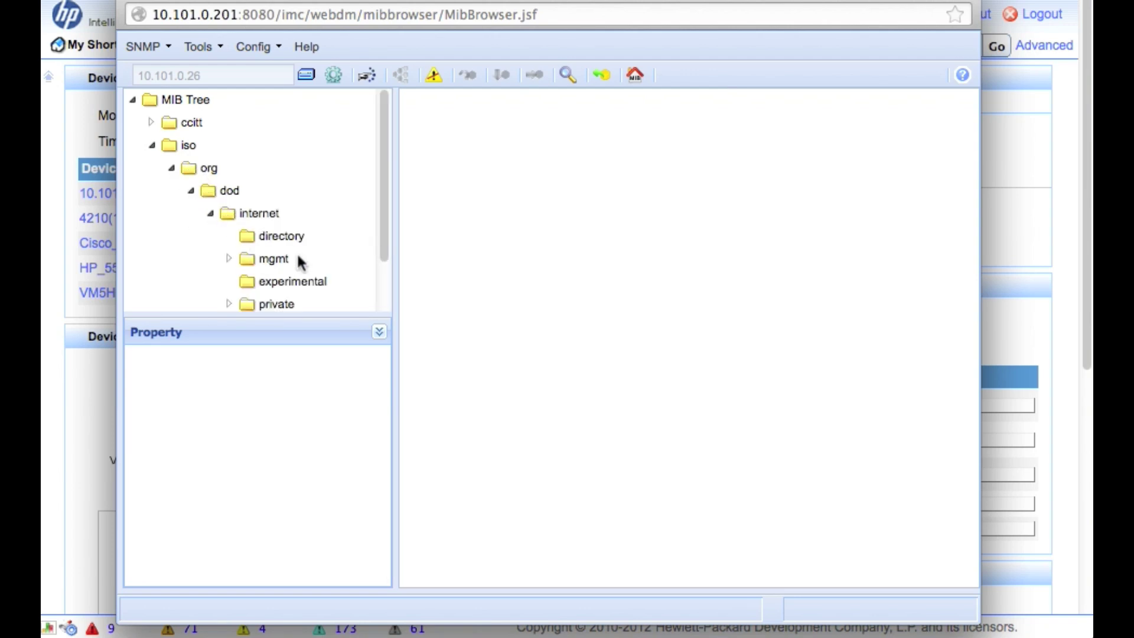
drag(388, 197, 382, 263)
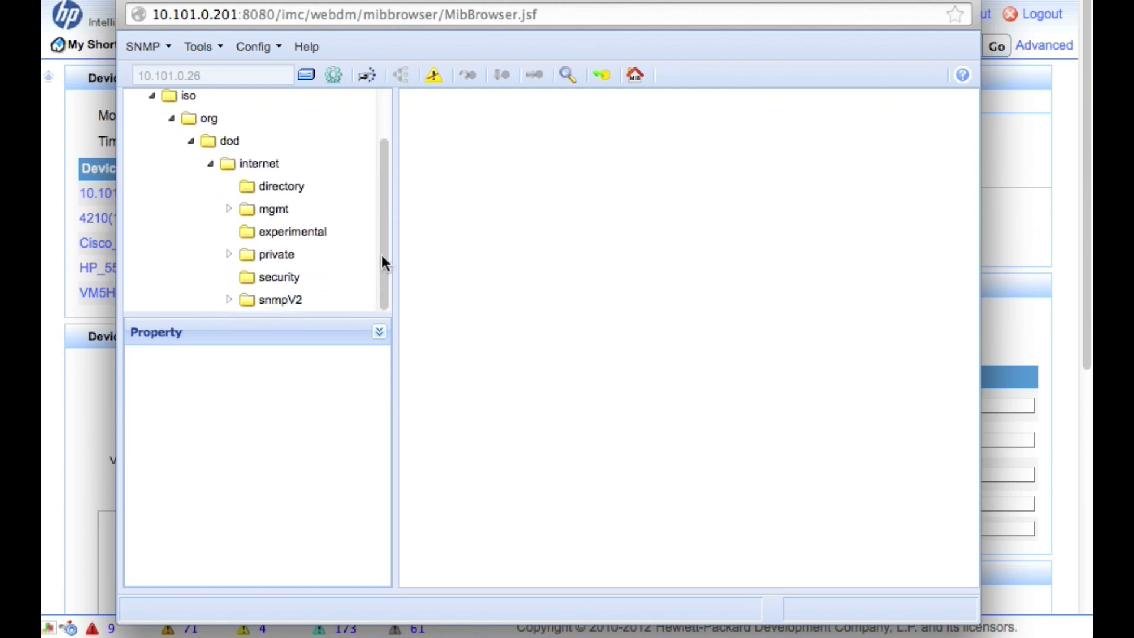
click(229, 255)
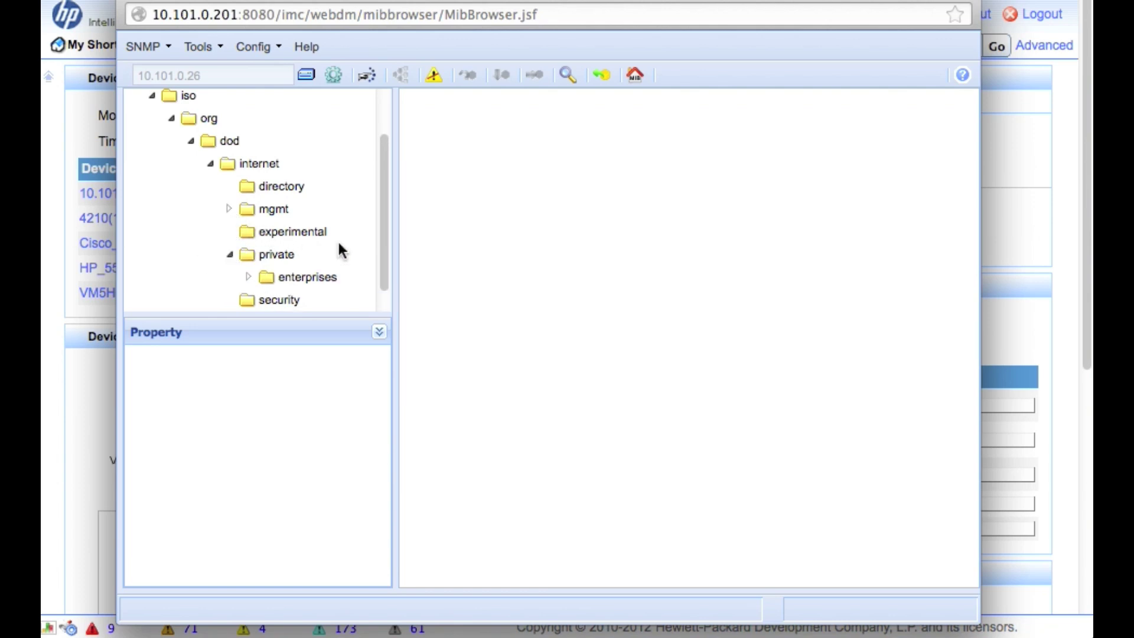
click(248, 277)
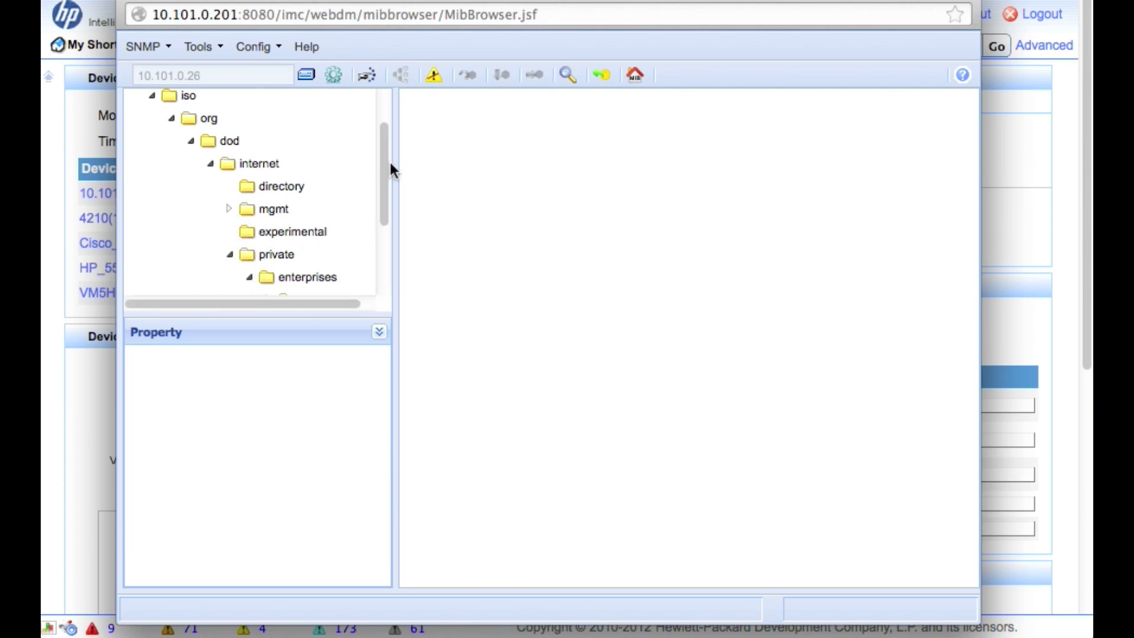
- Expand cisco > ciscoMgmt > ciscoEnvMonMIB to reveal the ciscoEnvMonObjects tables
drag(389, 165, 387, 239)
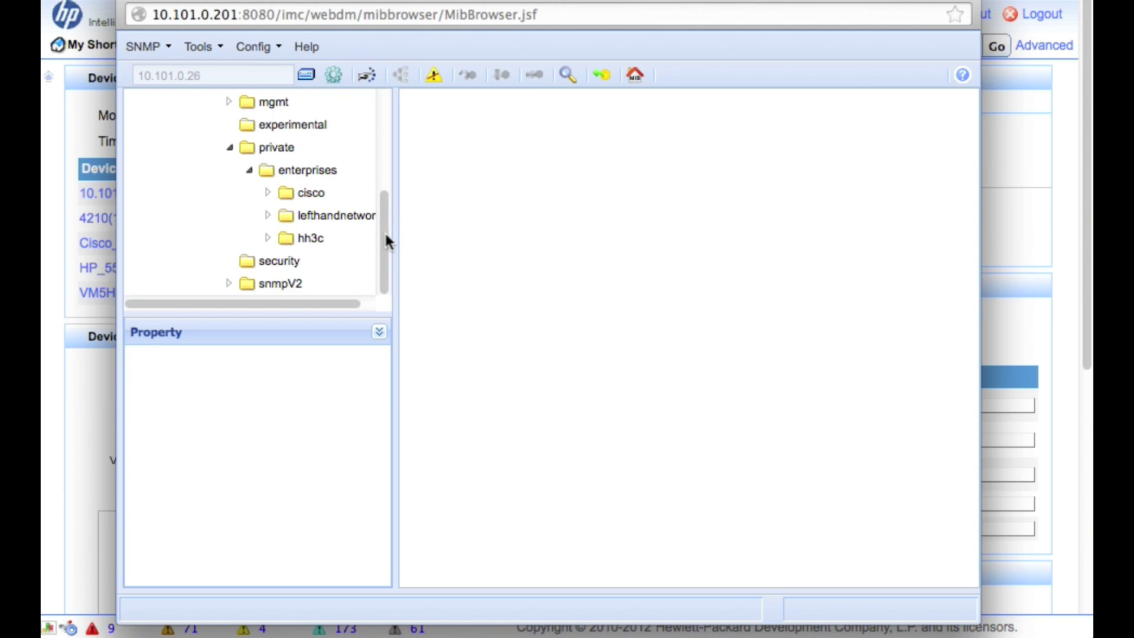
click(269, 193)
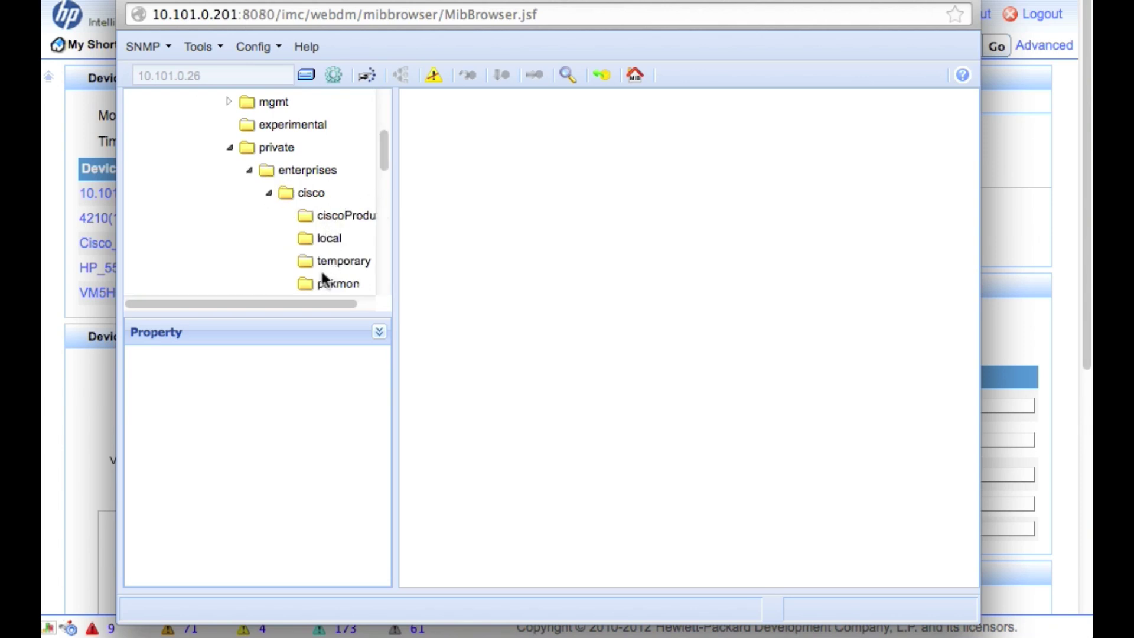
drag(385, 152, 389, 191)
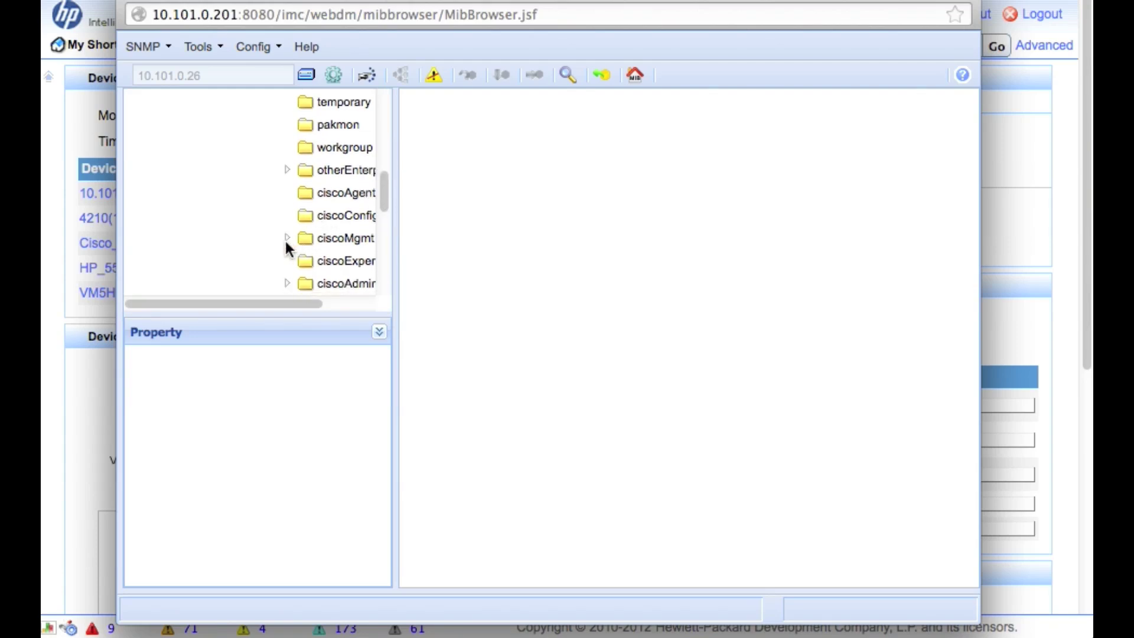
click(287, 238)
drag(267, 304, 337, 305)
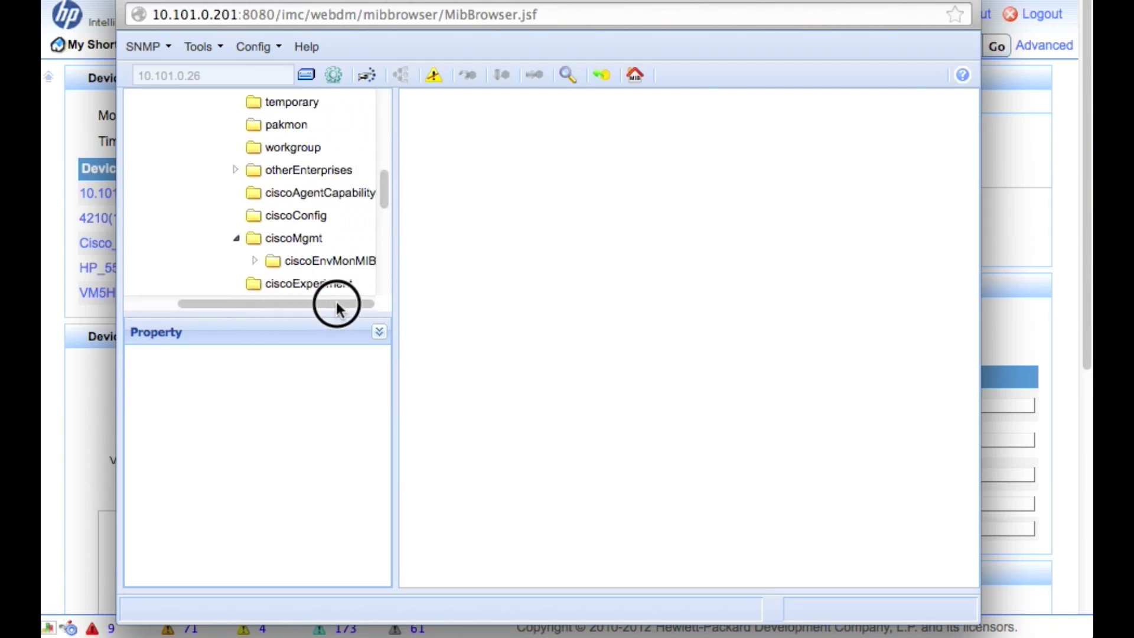
click(255, 261)
drag(269, 305, 335, 314)
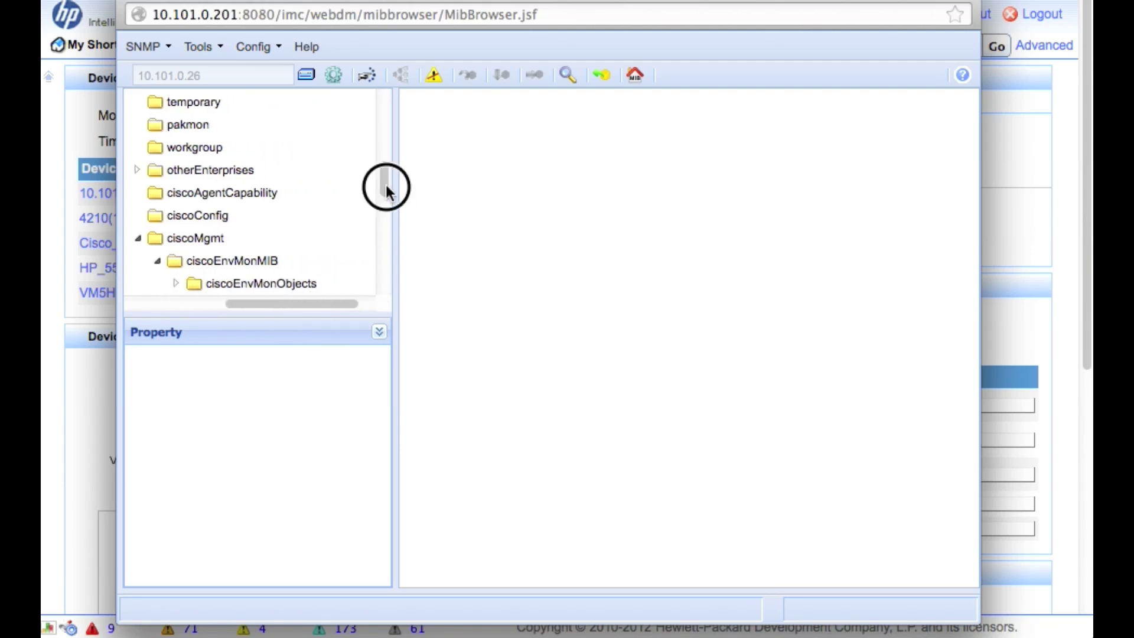
drag(385, 187, 388, 208)
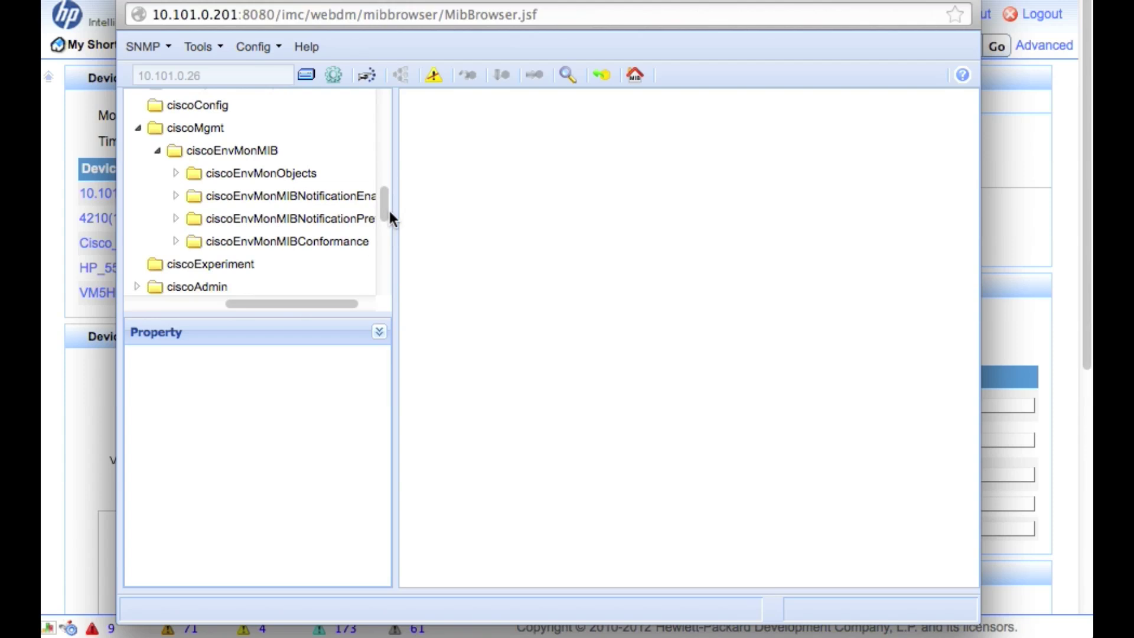
click(176, 173)
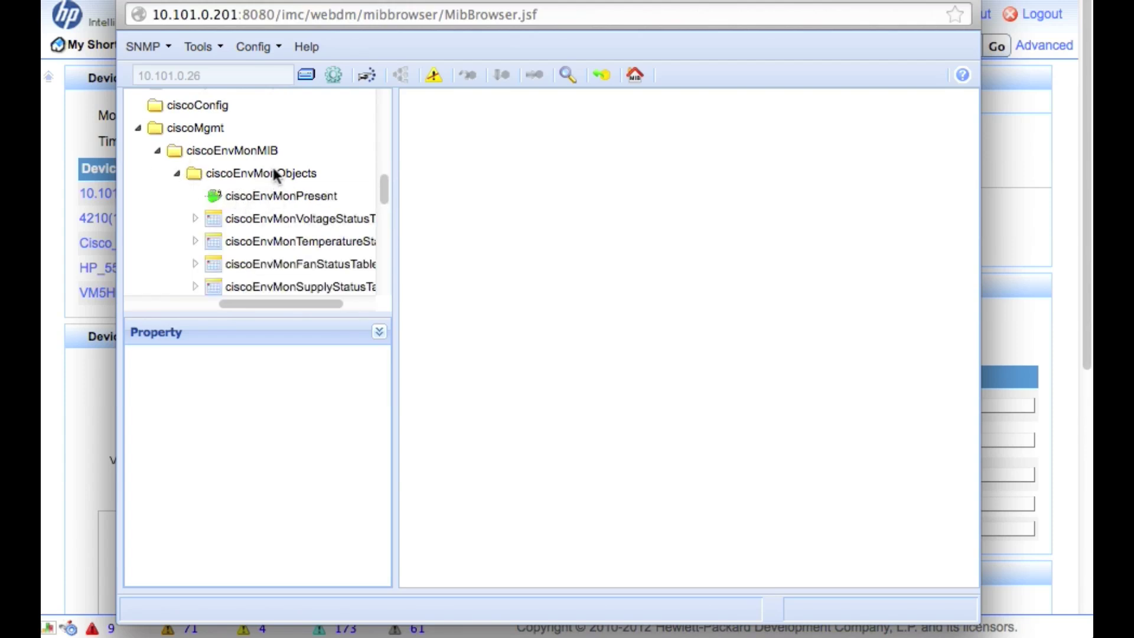
- Walk ciscoEnvMonTemperatureStatusTable, note OID 1.3.6.1.4.1.9.9.13.1.3.1.3.1005, and close the browser
click(284, 240)
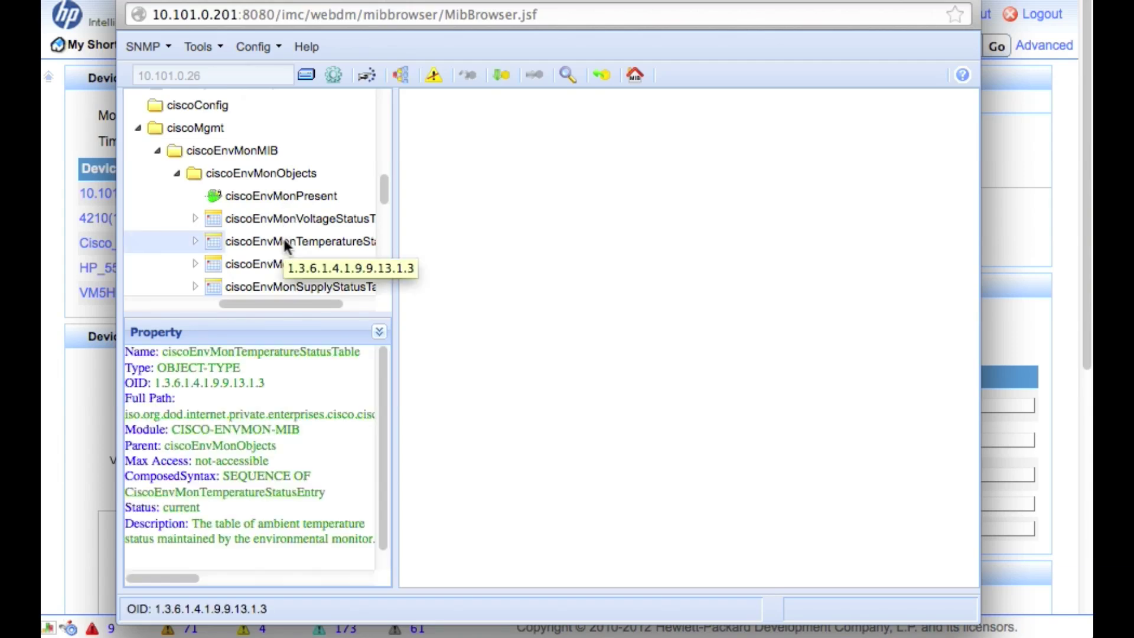
right_click(284, 241)
click(325, 282)
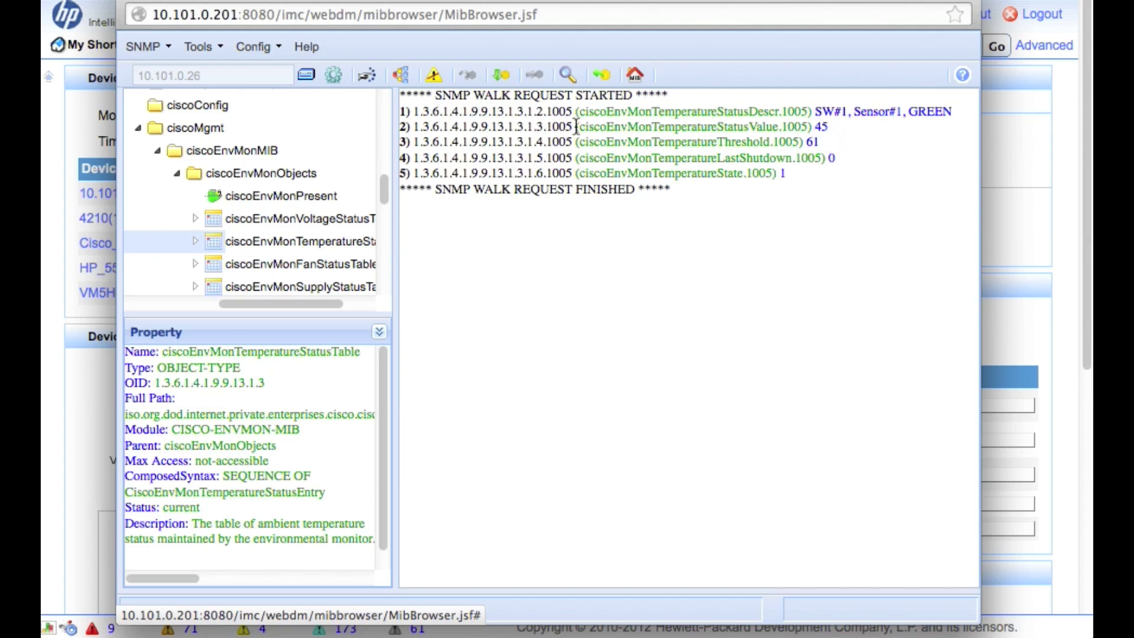
drag(576, 126, 411, 128)
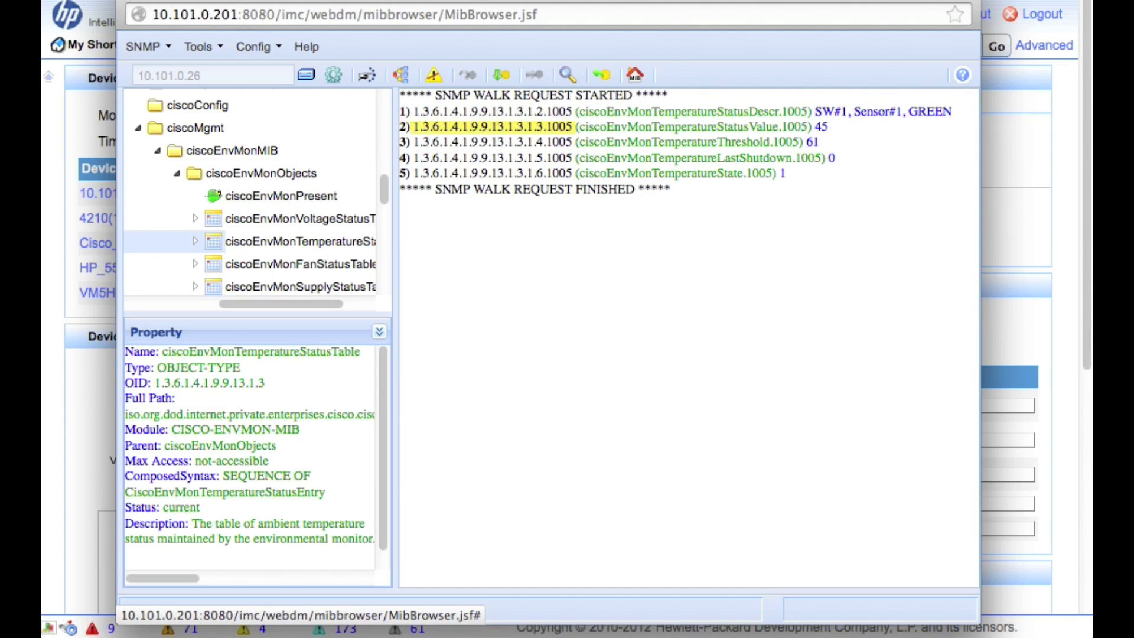
click(139, 2)
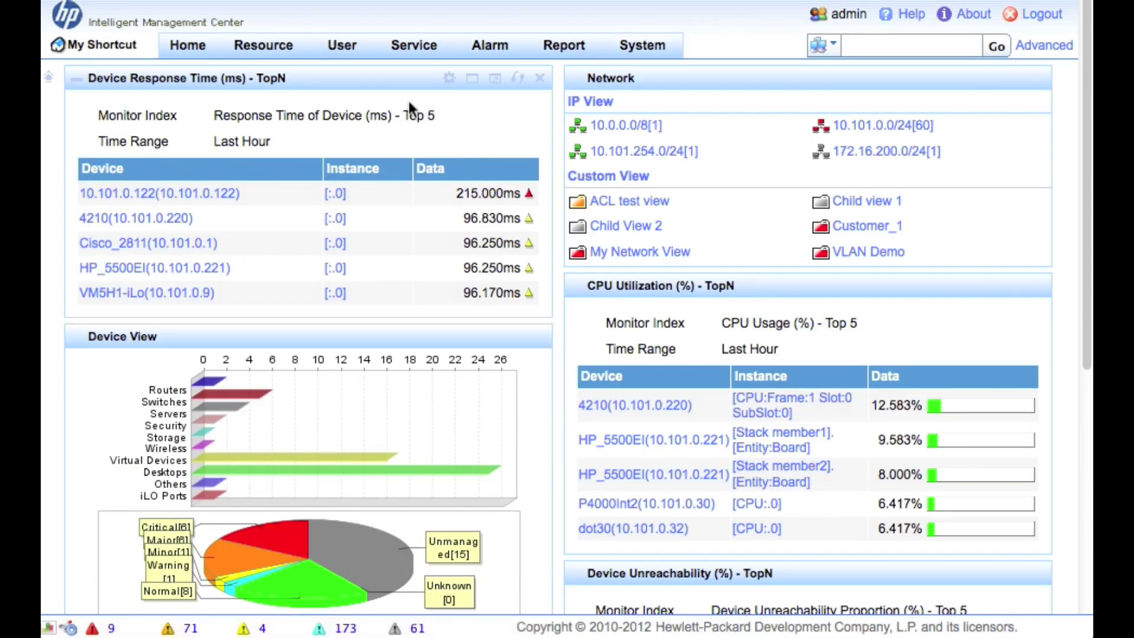
- Go to Resource > Performance Management > Global Index Settings
mouse_move(268, 47)
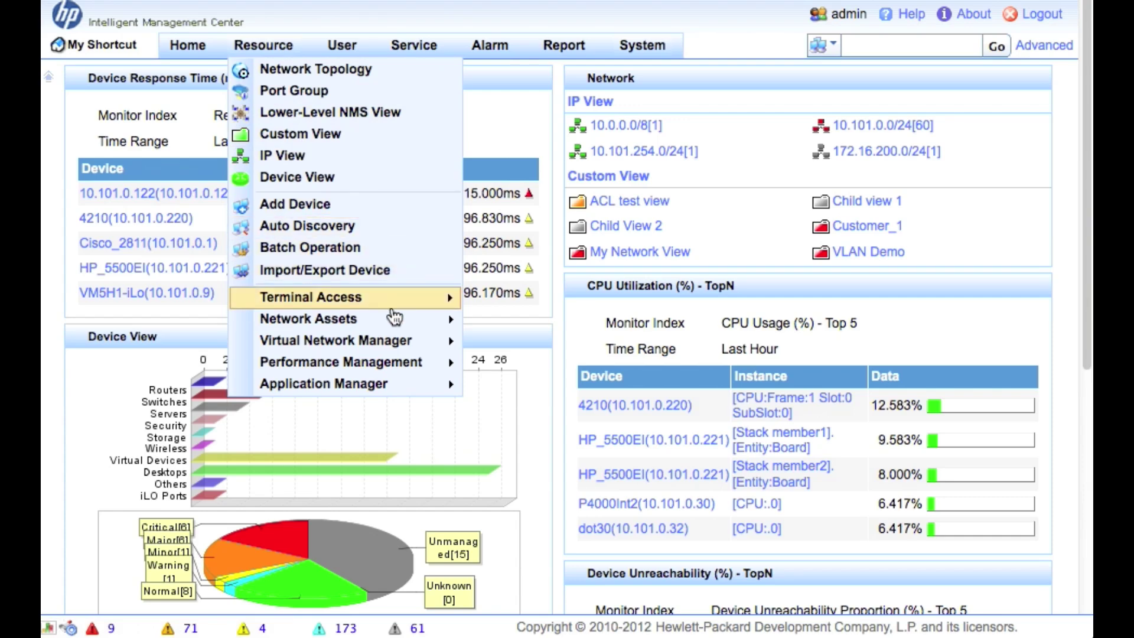
mouse_move(452, 363)
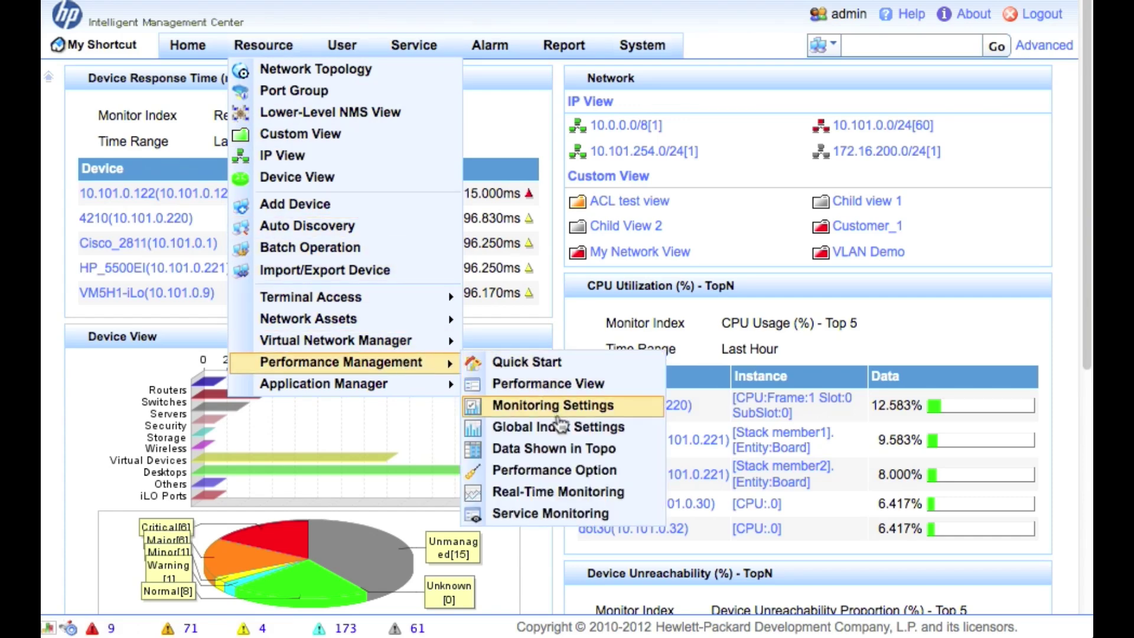
click(640, 424)
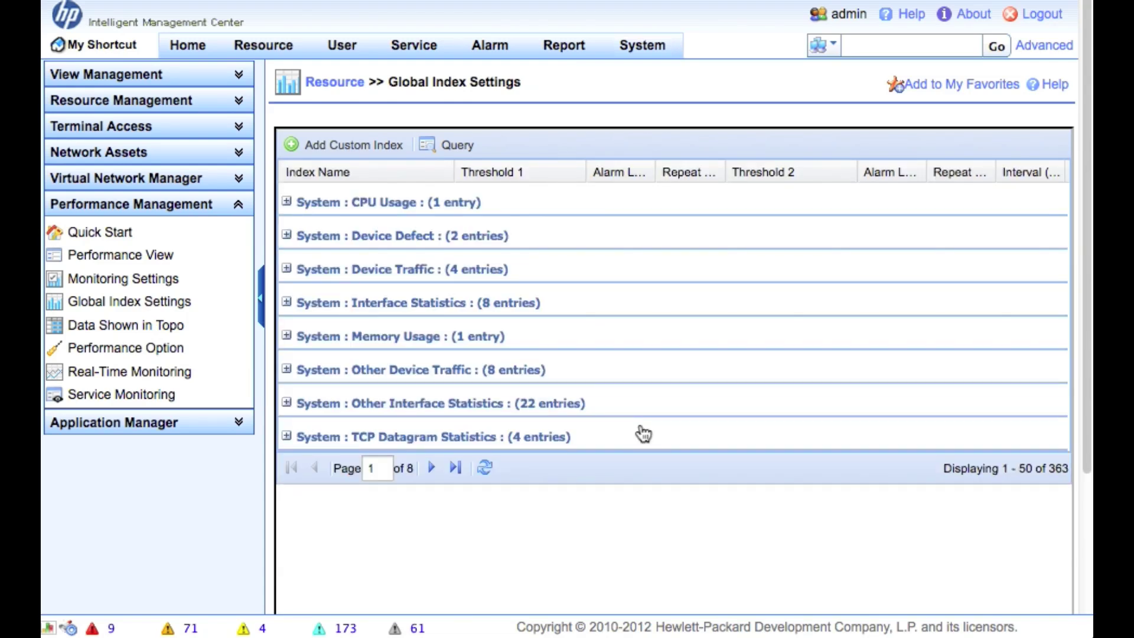
- Start a custom index named 'Cisco Temperature' measured in Celsius
click(364, 149)
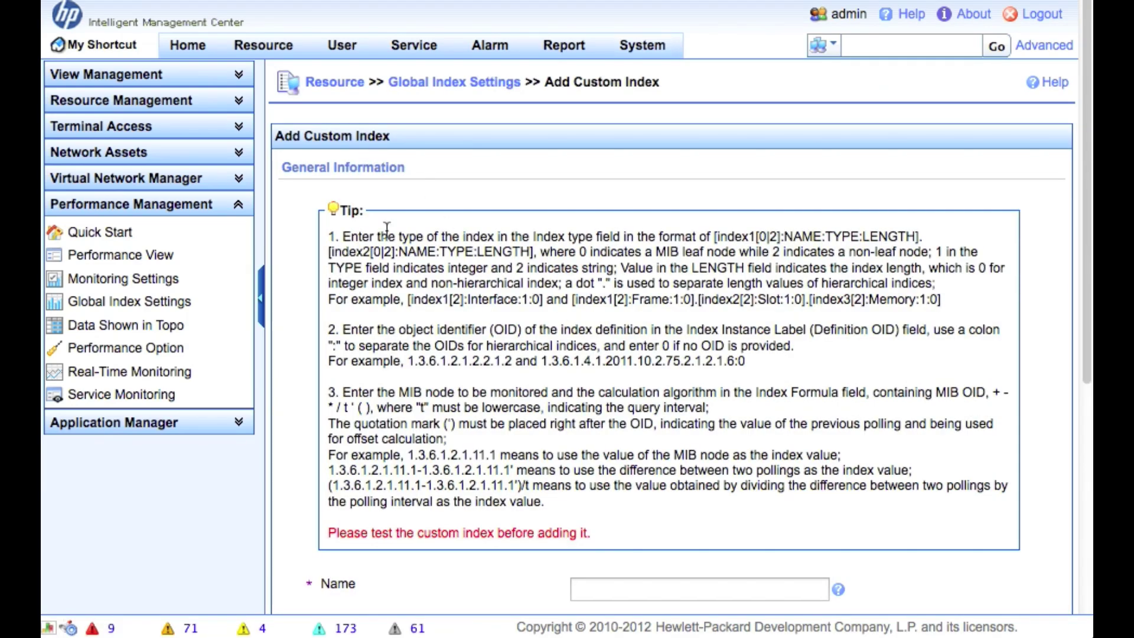
drag(329, 235, 762, 526)
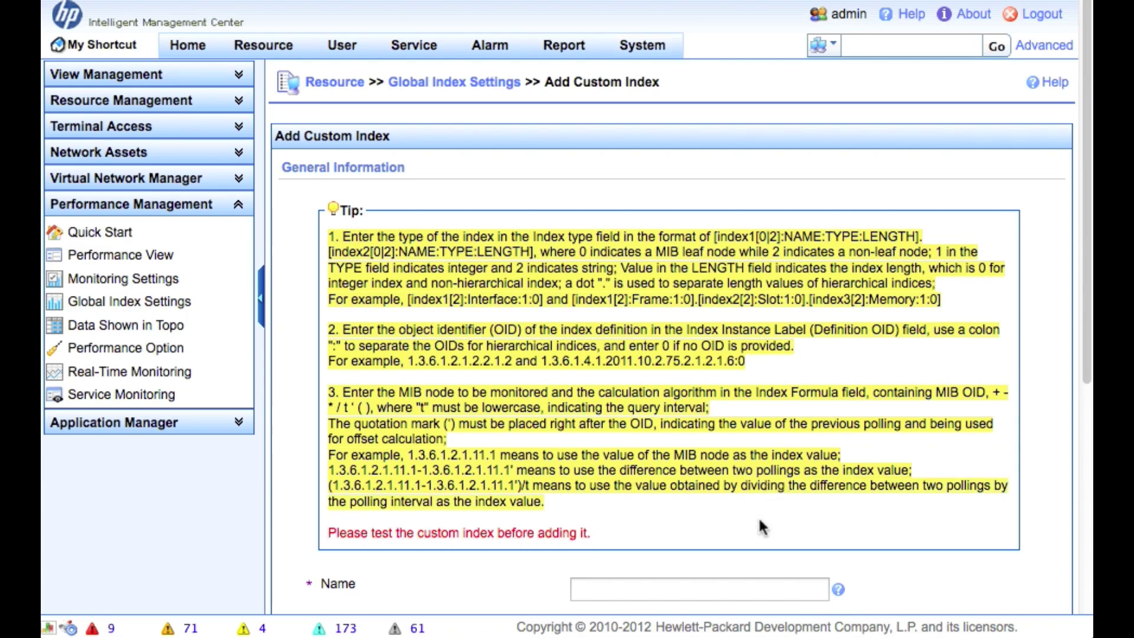
scroll(809, 456, down, 5)
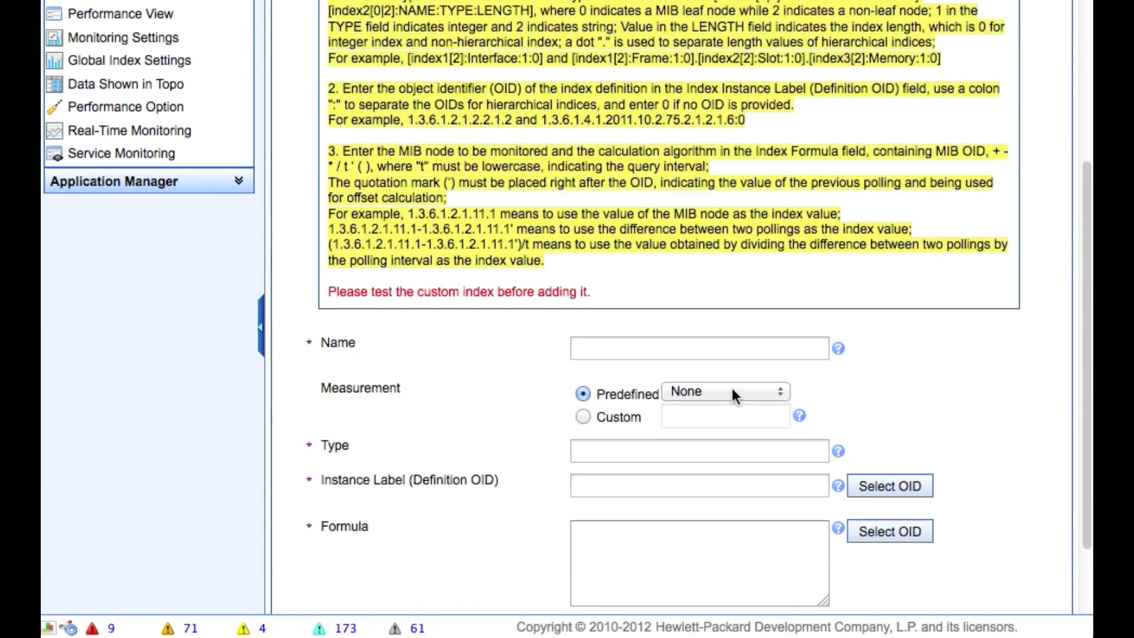
click(698, 348)
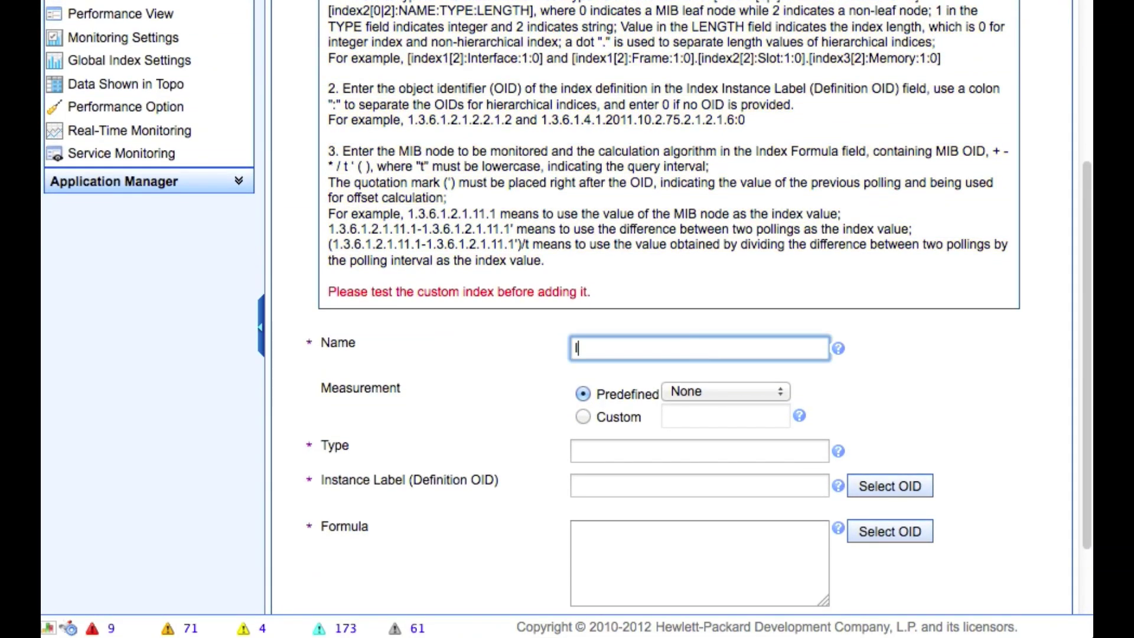
text(Cisco Temperatu)
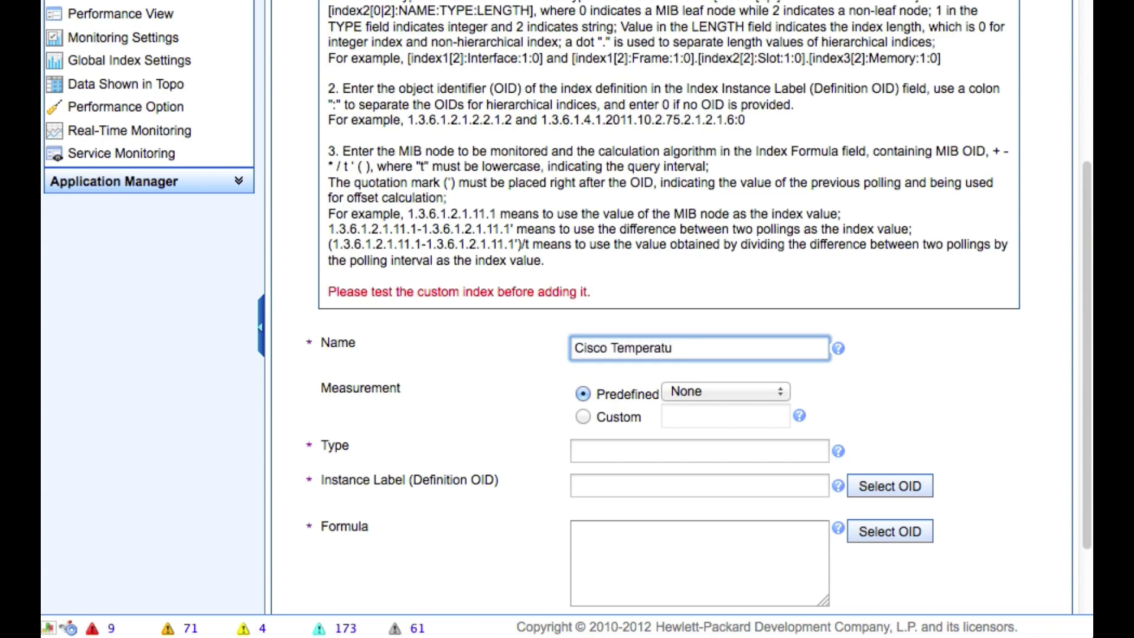
text(re)
click(716, 392)
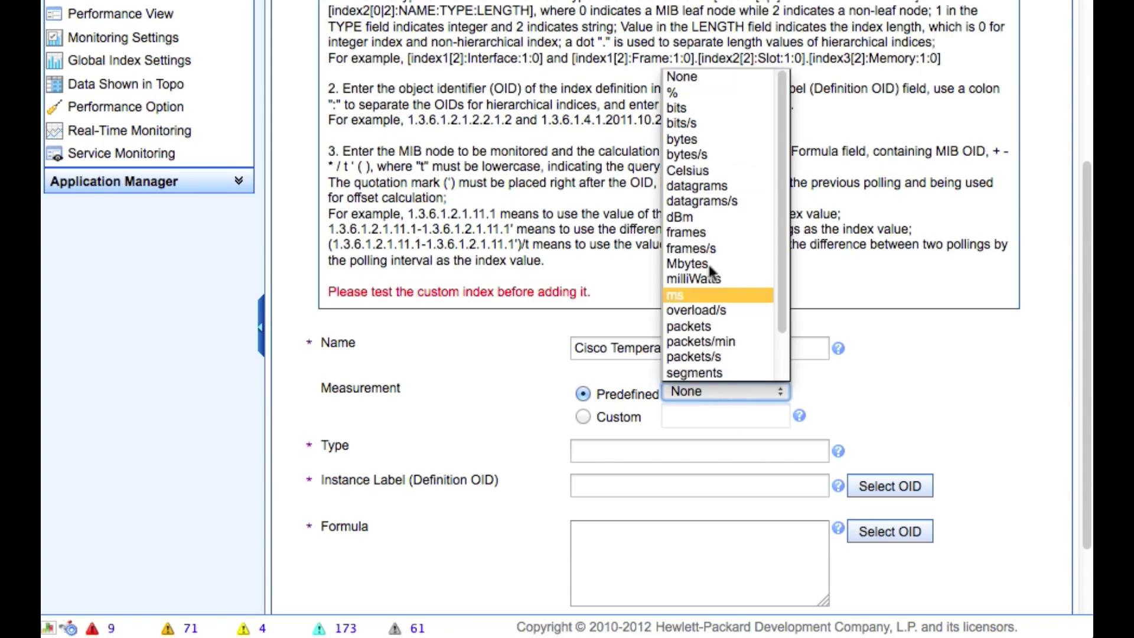
click(725, 172)
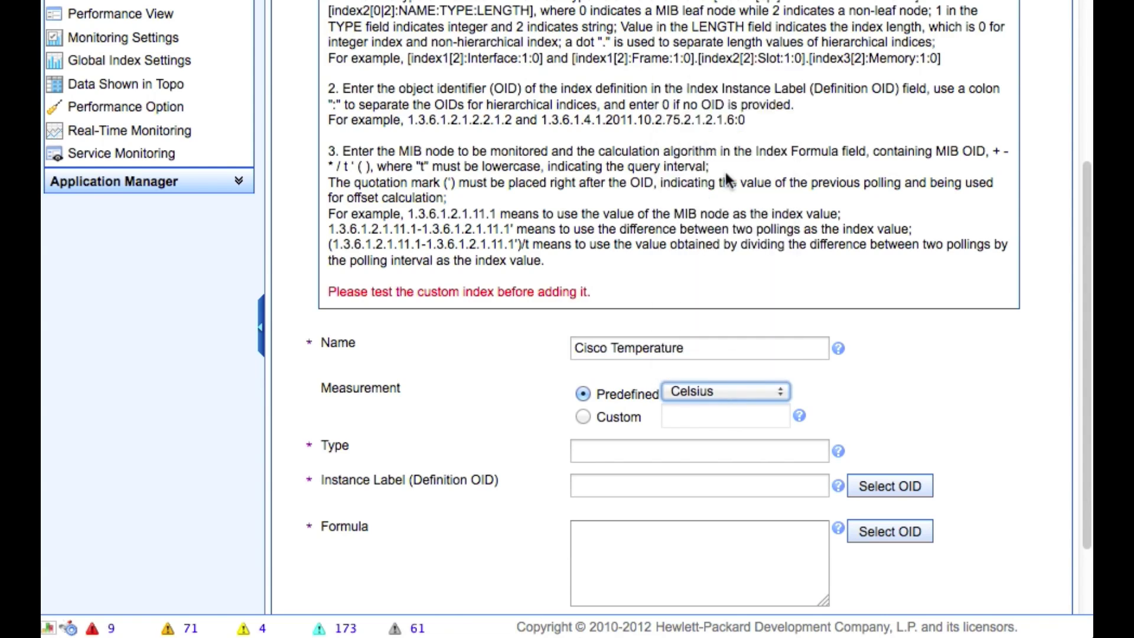
- Enter the index type [index1[0]:ciscoEnvMonTemperatureStatusValue:1:0] and launch the OID picker for the definition OID
click(602, 451)
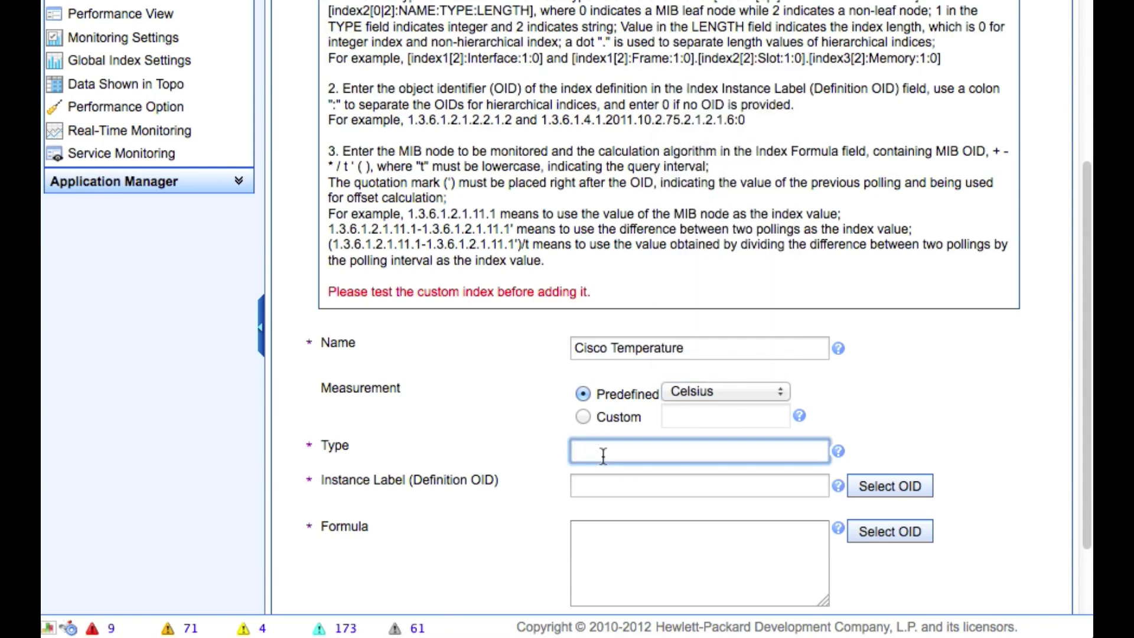
text([index1[0]:)
text(ciscoEnvMon)
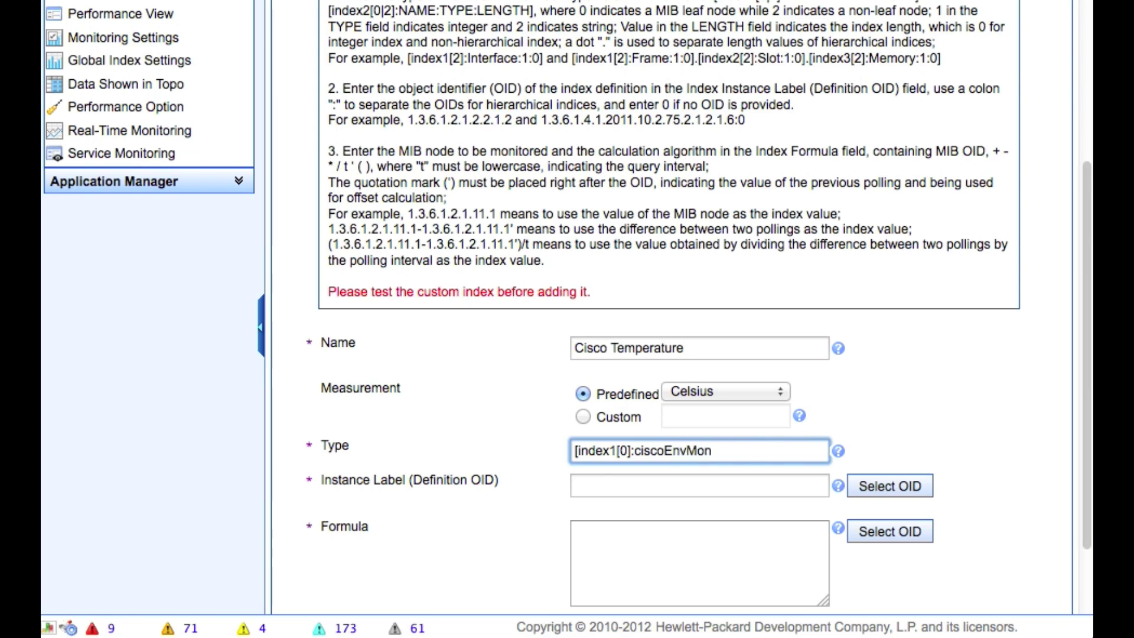
text(TemperatureStatus)
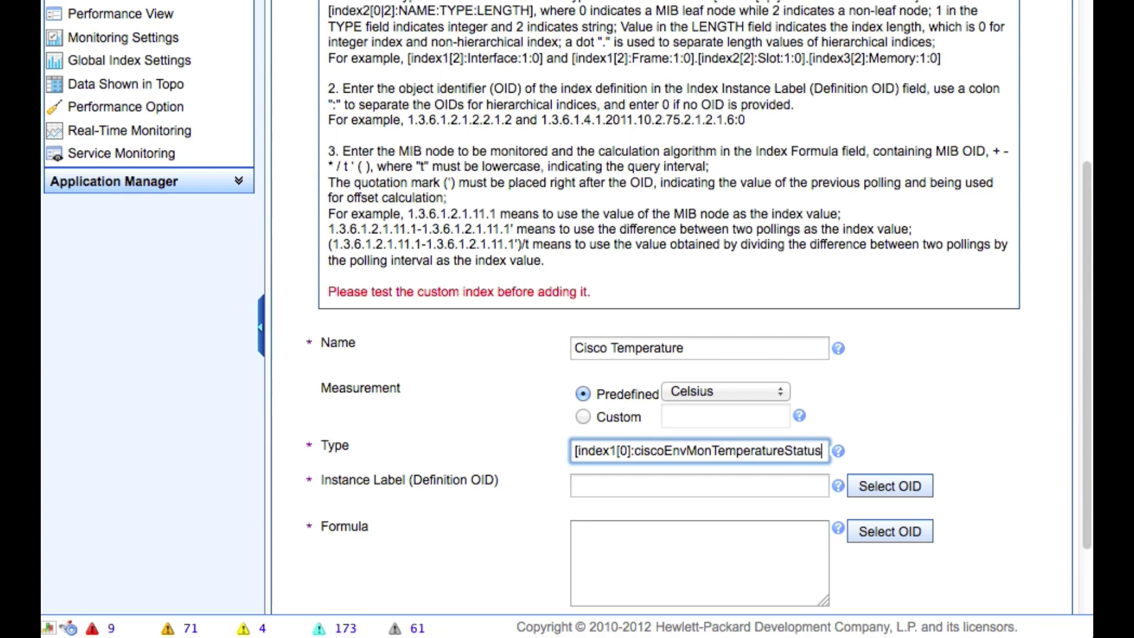
text(Value)
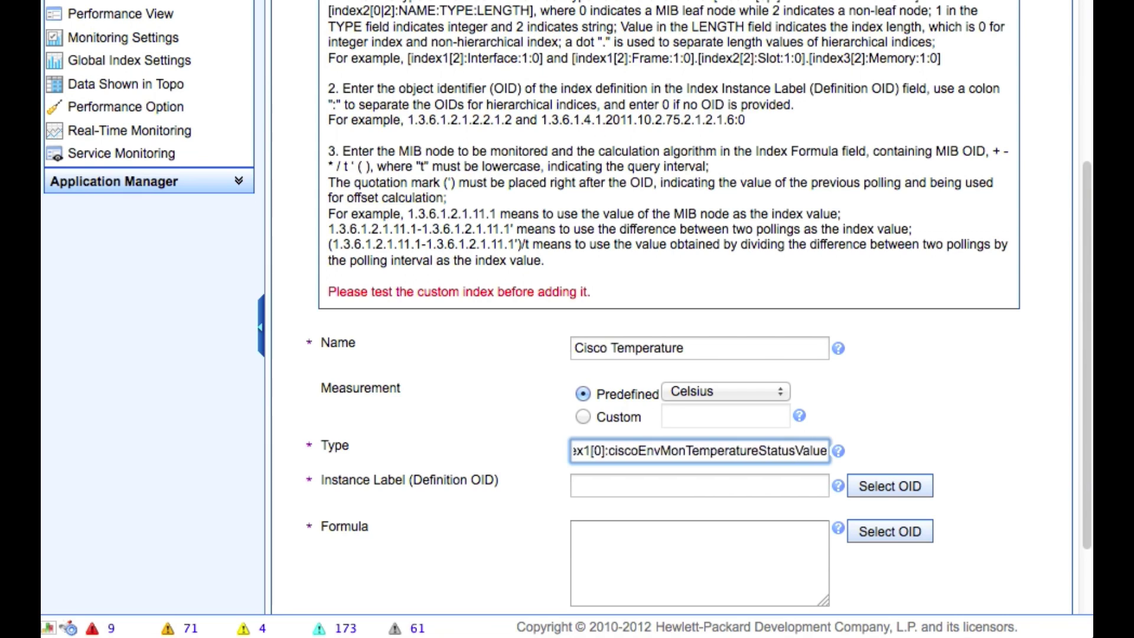
text(:1)
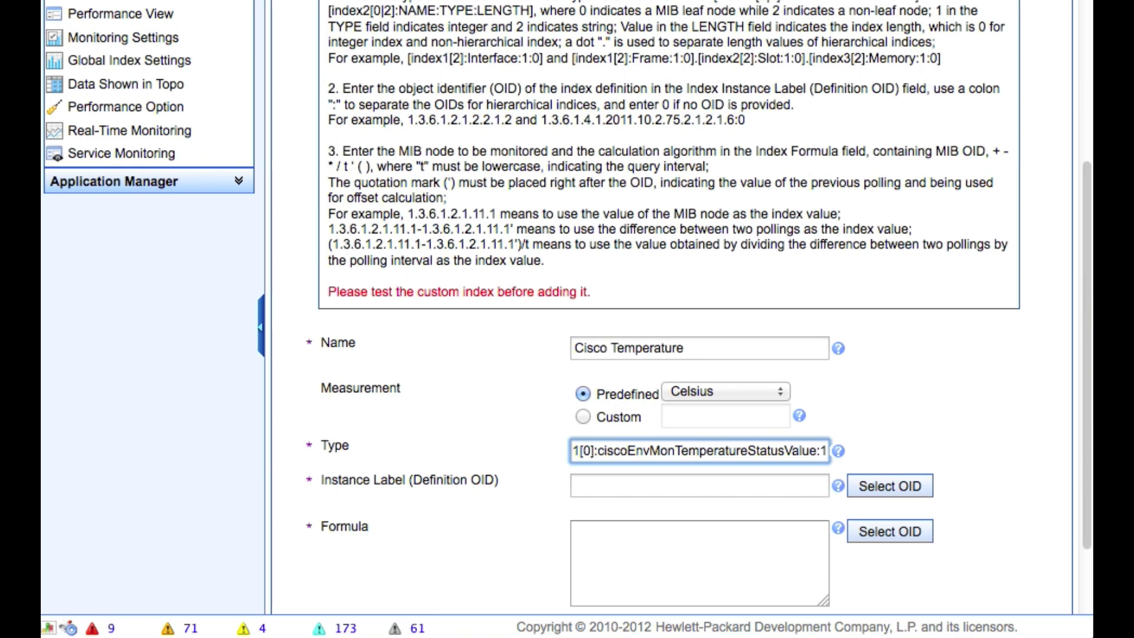
text(:0])
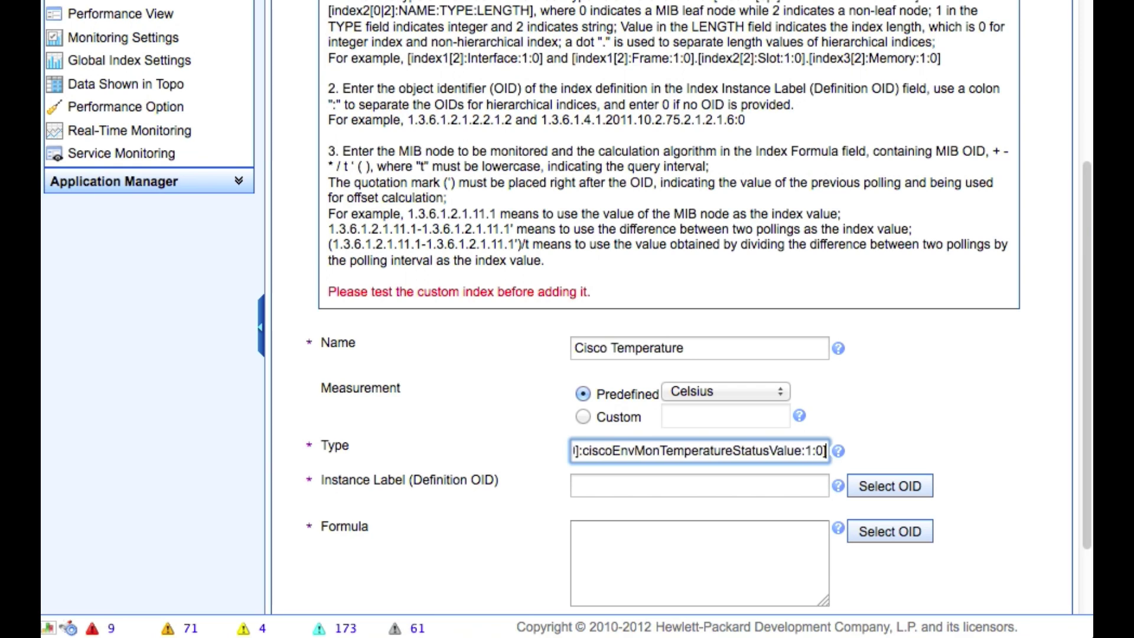
click(864, 484)
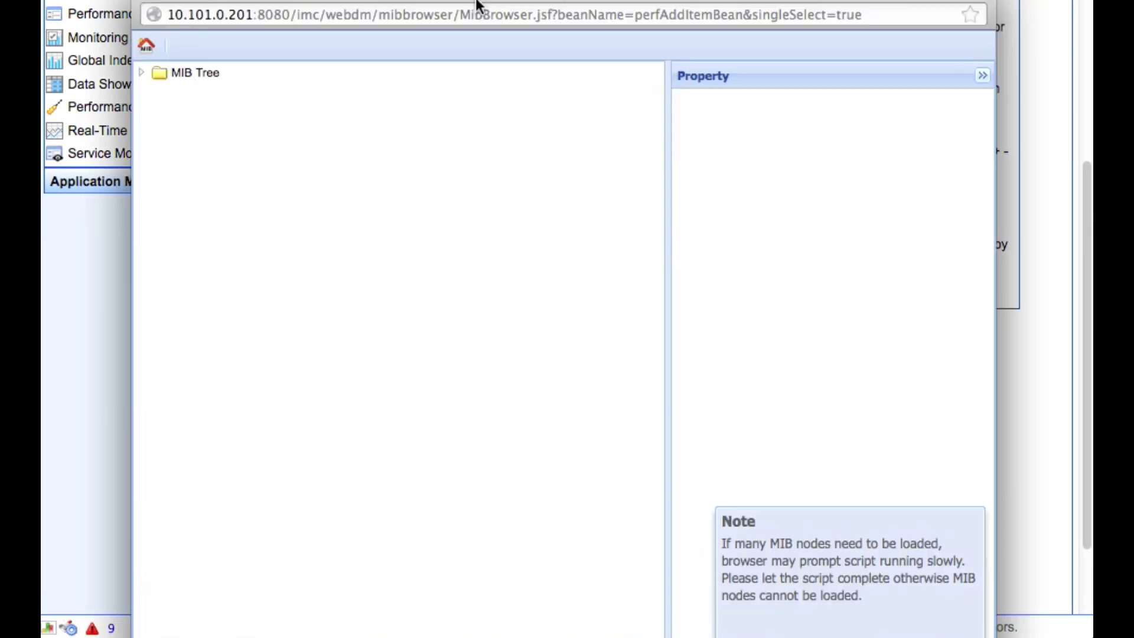
- Expand the MIB tree down to cisco > ciscoMgmt > ciscoEnvMonMIB > ciscoEnvMonObjects
click(144, 74)
click(161, 118)
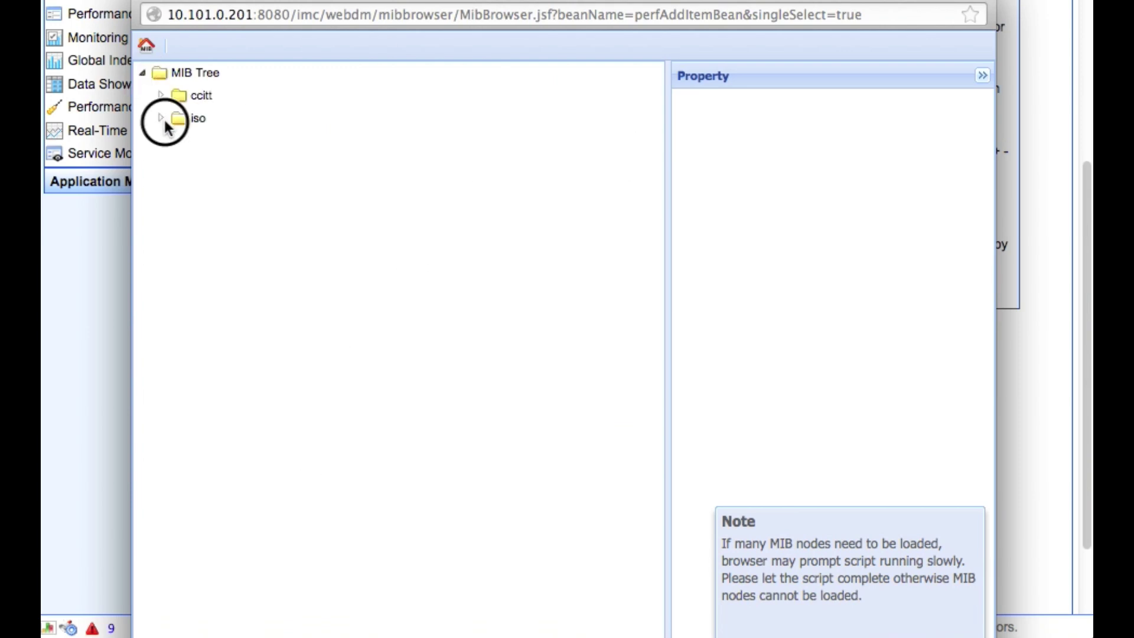
click(179, 140)
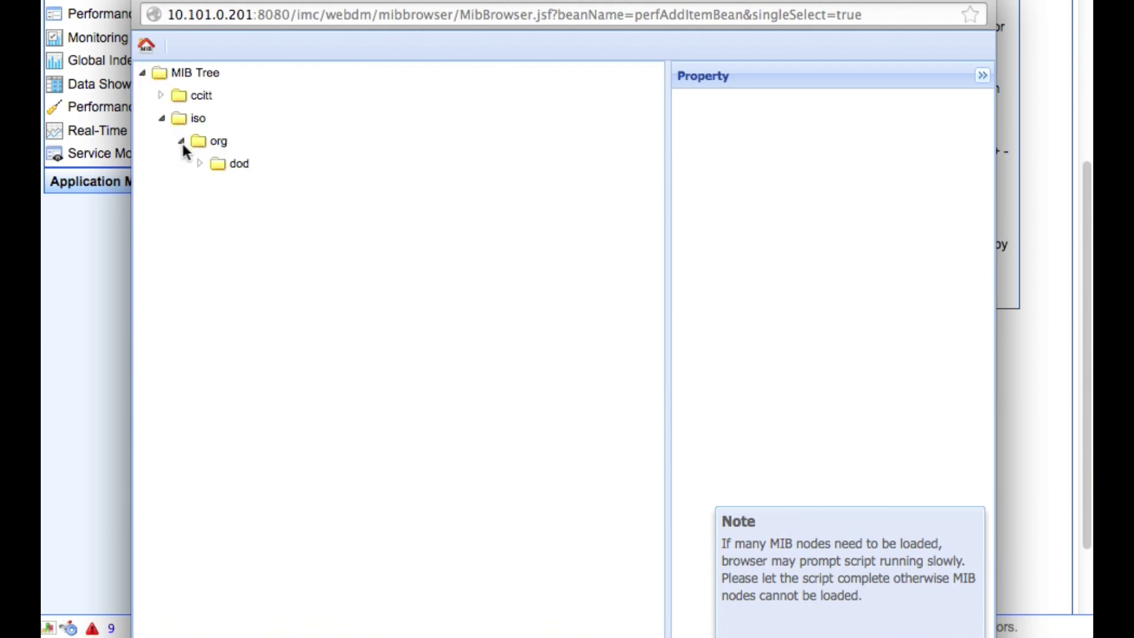
click(201, 164)
click(219, 187)
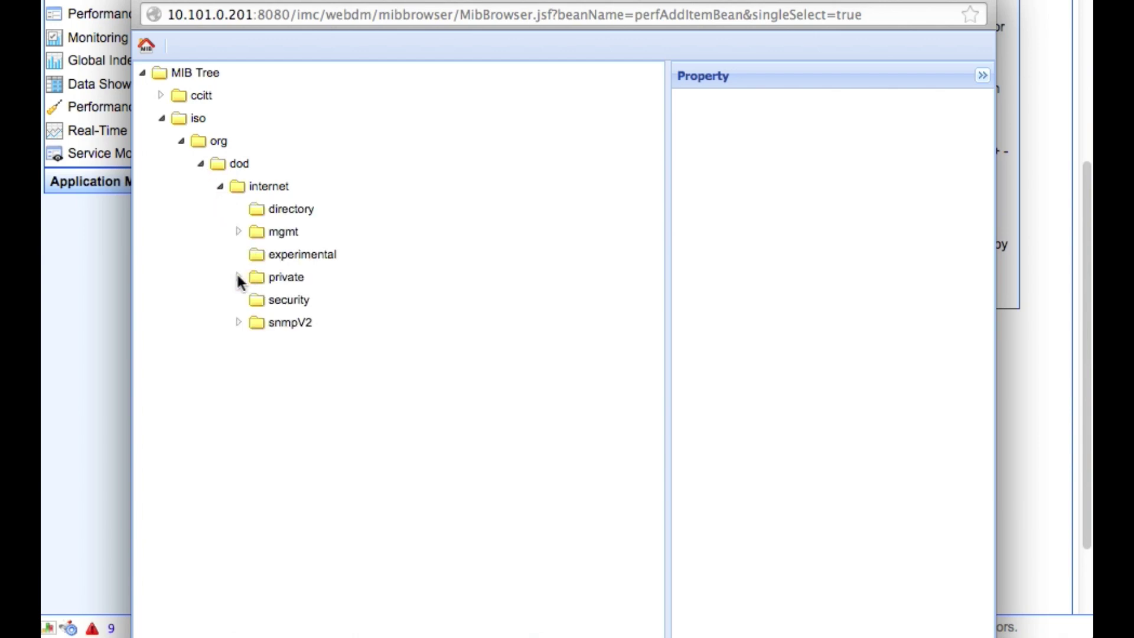
click(238, 277)
click(259, 300)
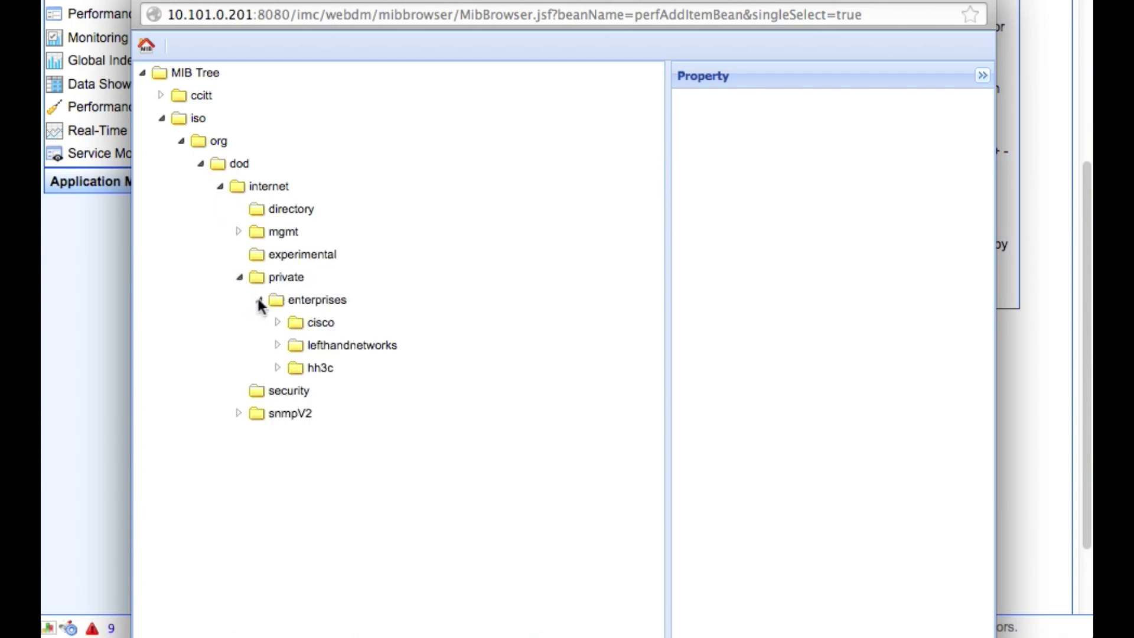
click(278, 322)
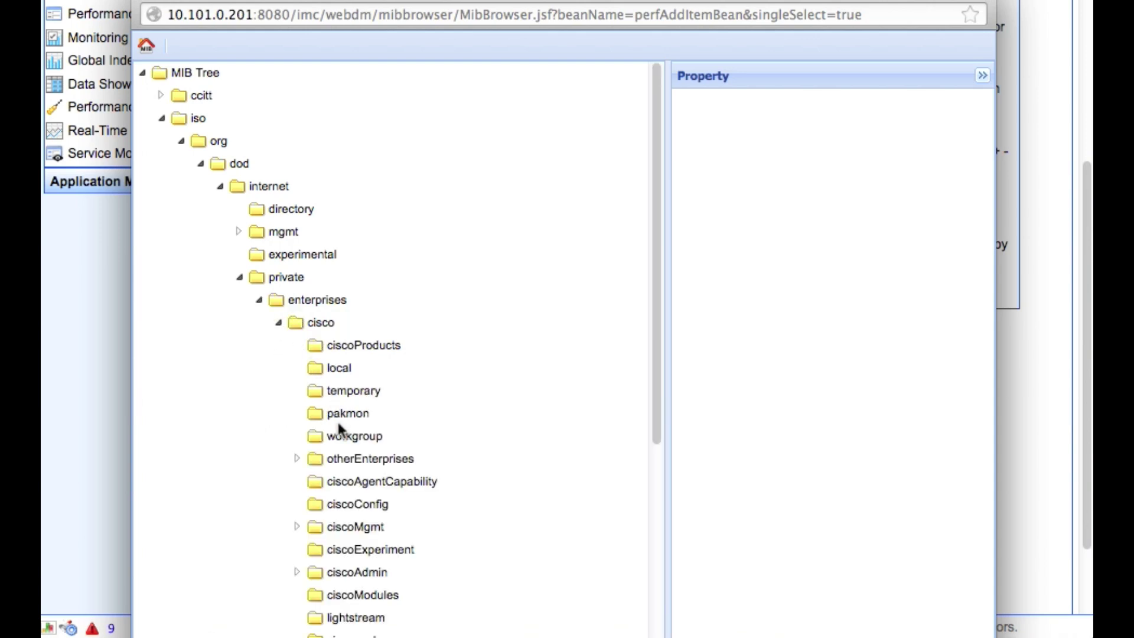
click(297, 527)
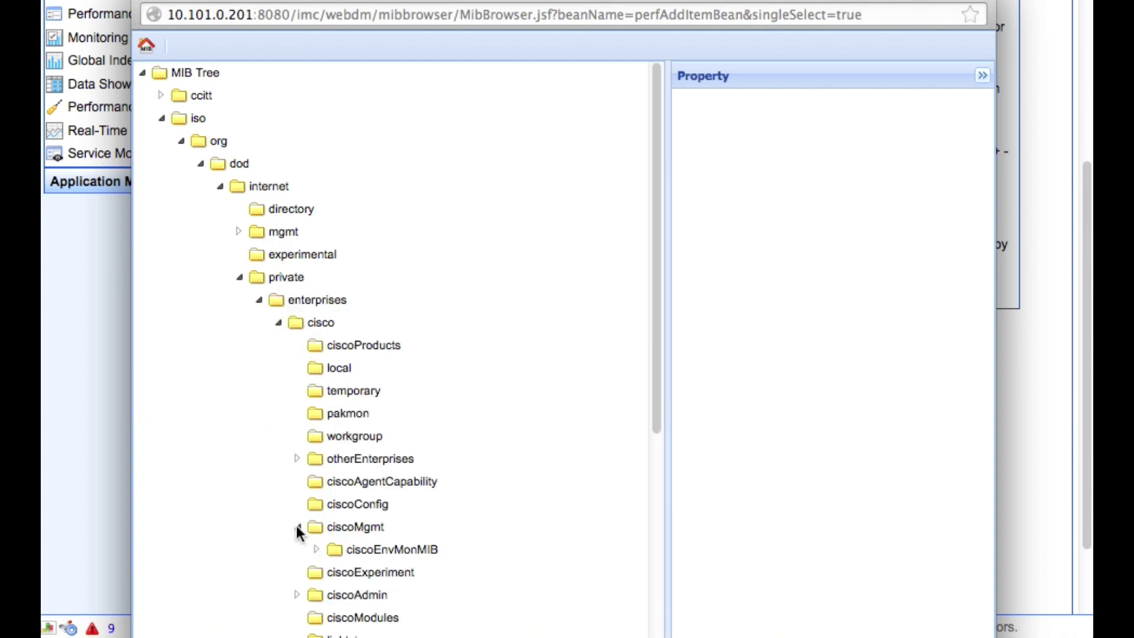
scroll(488, 481, down, 6)
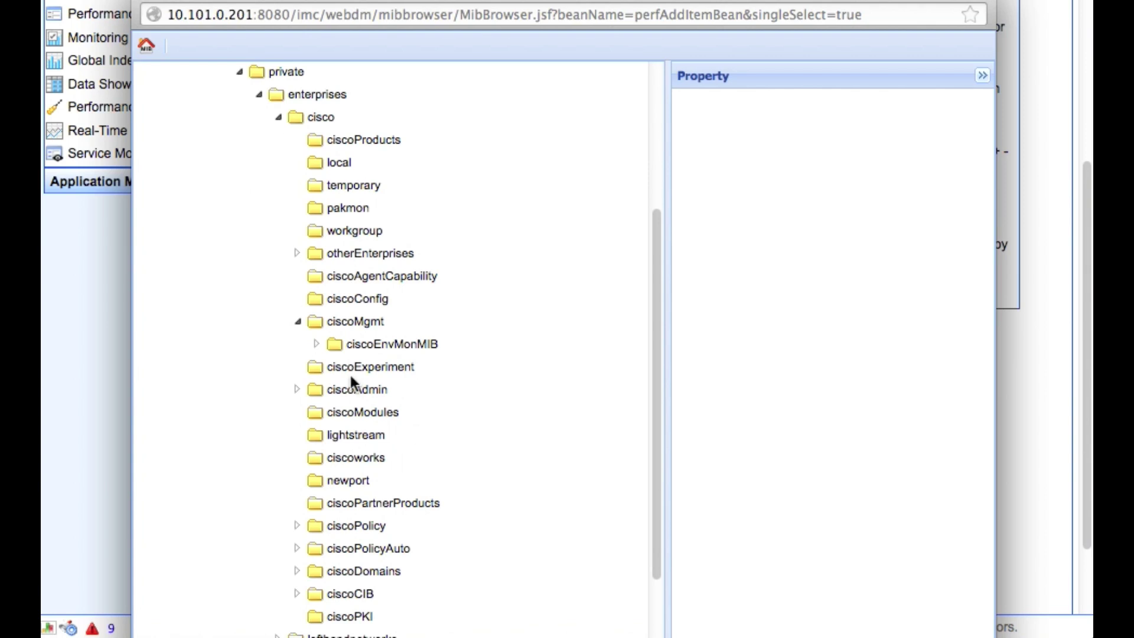
click(316, 344)
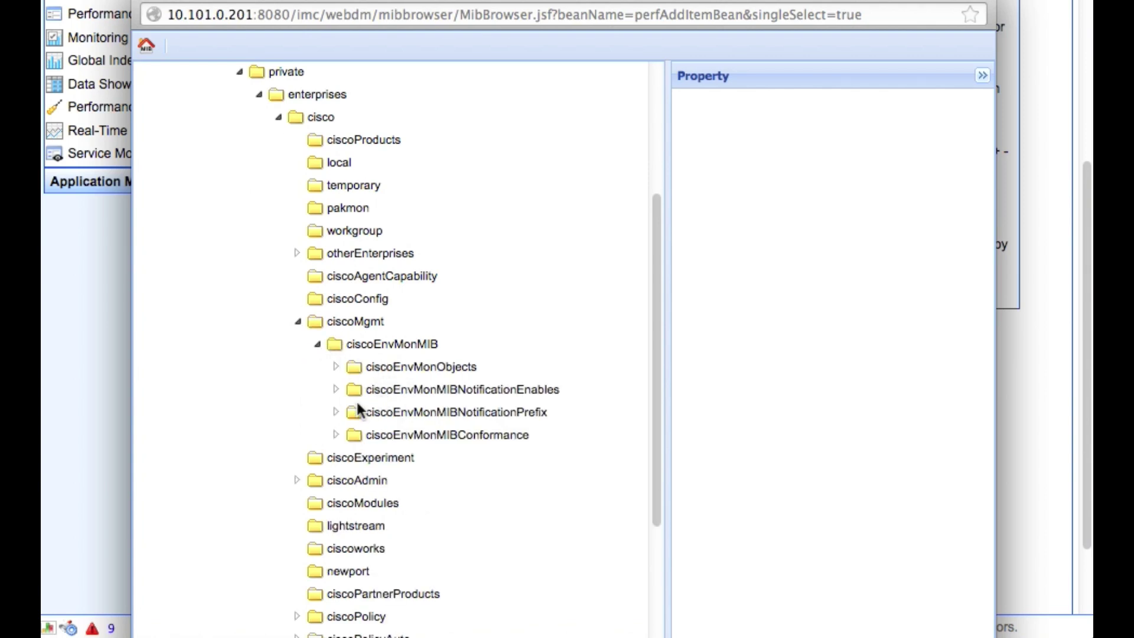
click(336, 368)
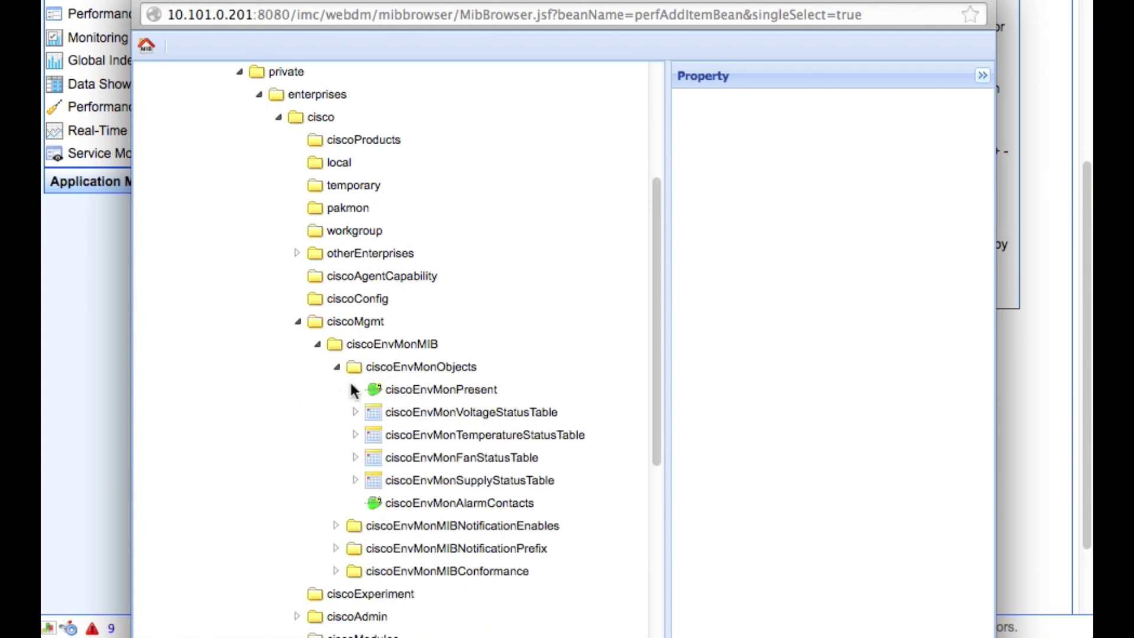
- Pick ciscoEnvMonTemperatureStatusValue so the Instance Label OID becomes 1.3.6.1.4.1.9.9.13.1.3.1.3
click(498, 437)
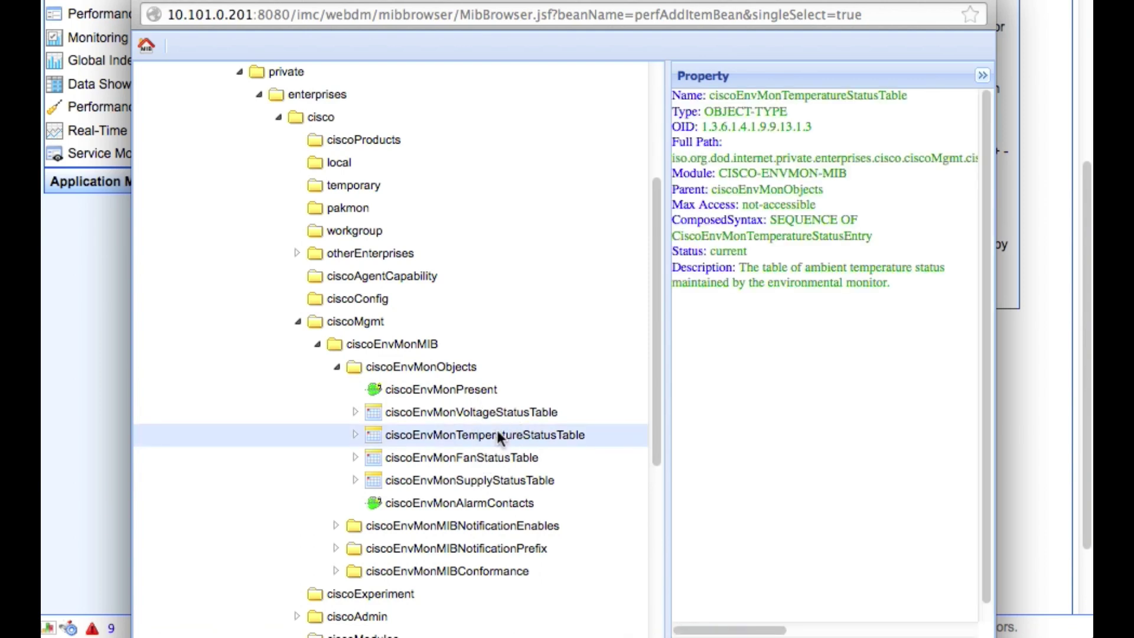
scroll(517, 396, down, 5)
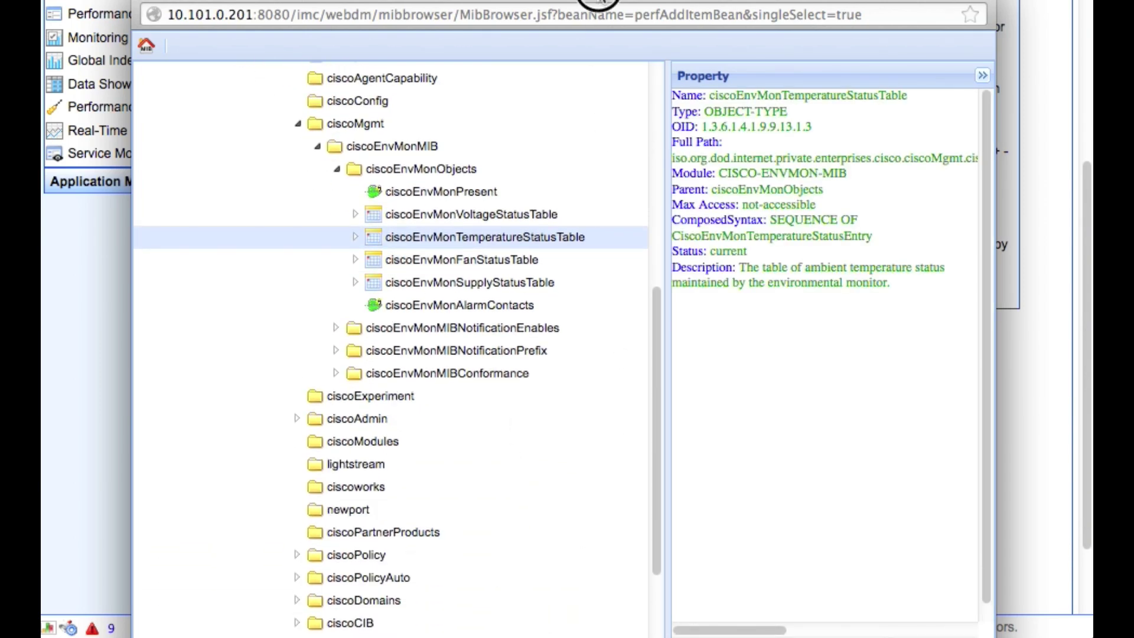
drag(599, 1, 581, 0)
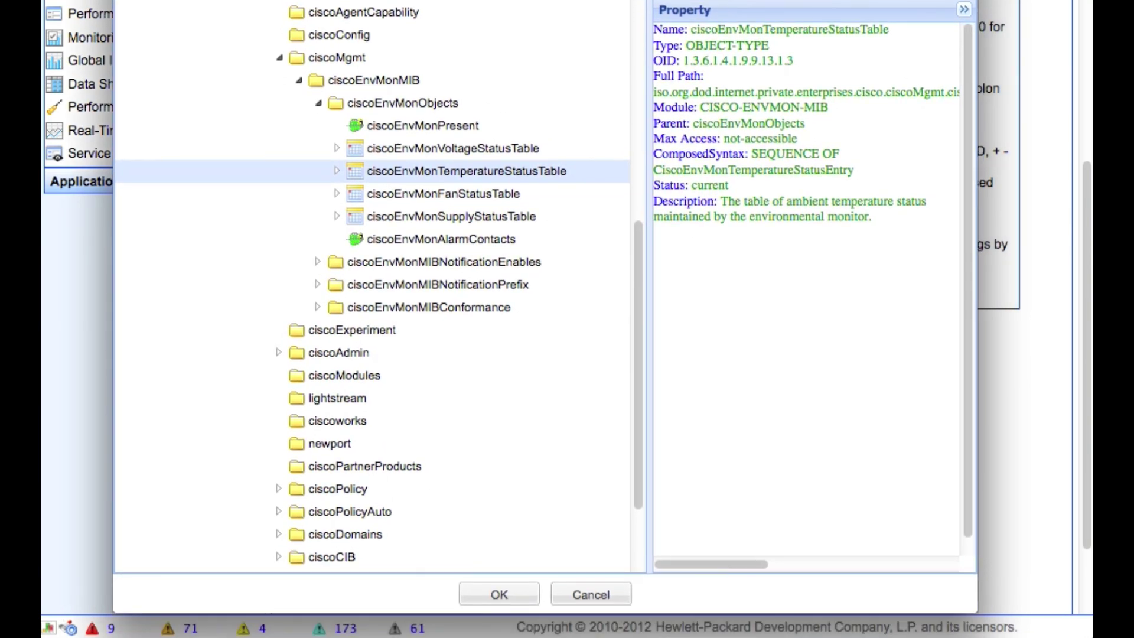
click(337, 171)
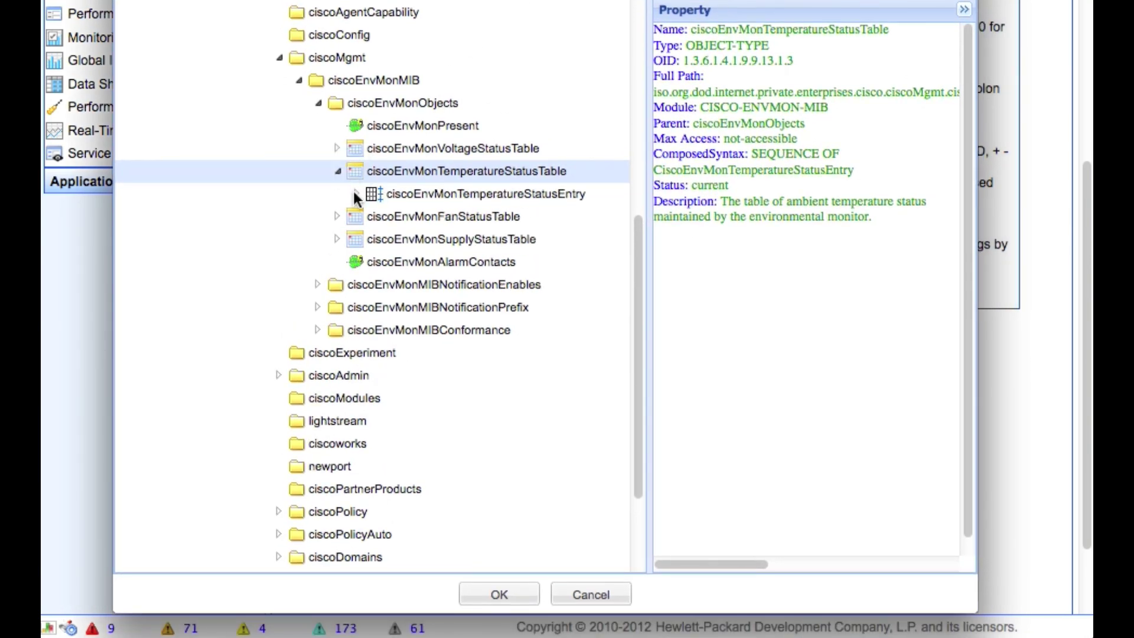
click(356, 195)
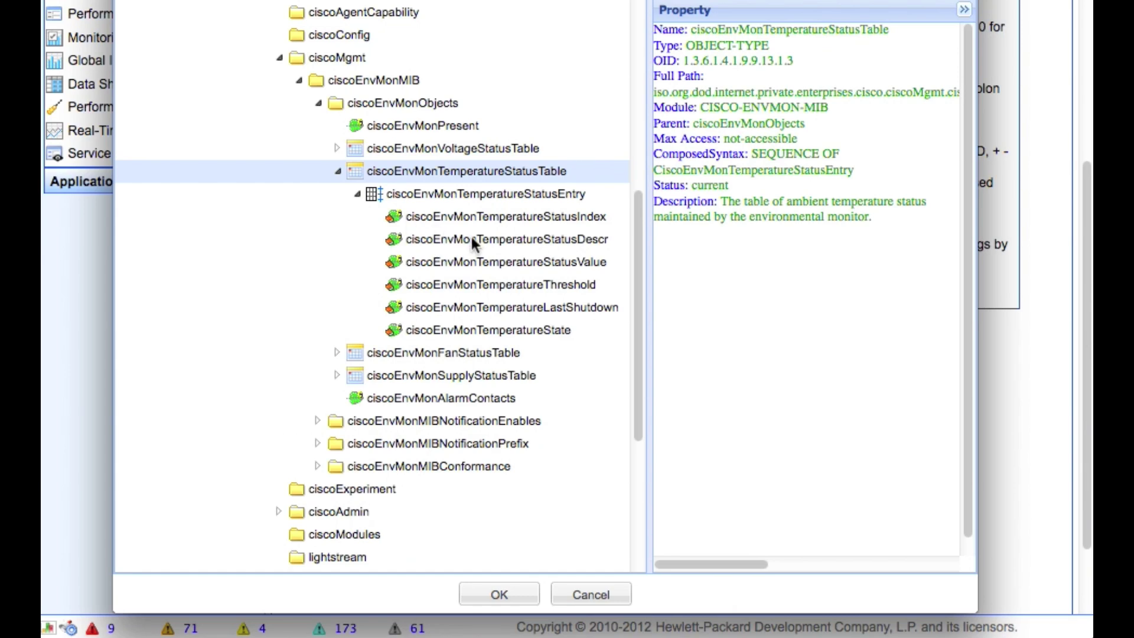
click(473, 242)
click(472, 261)
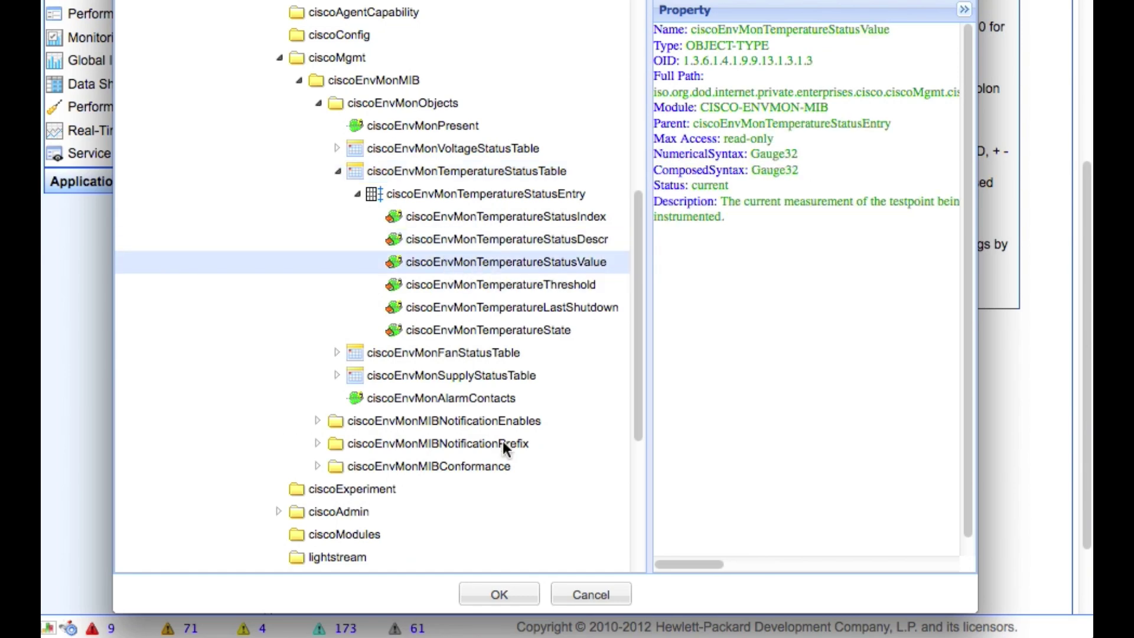
click(500, 590)
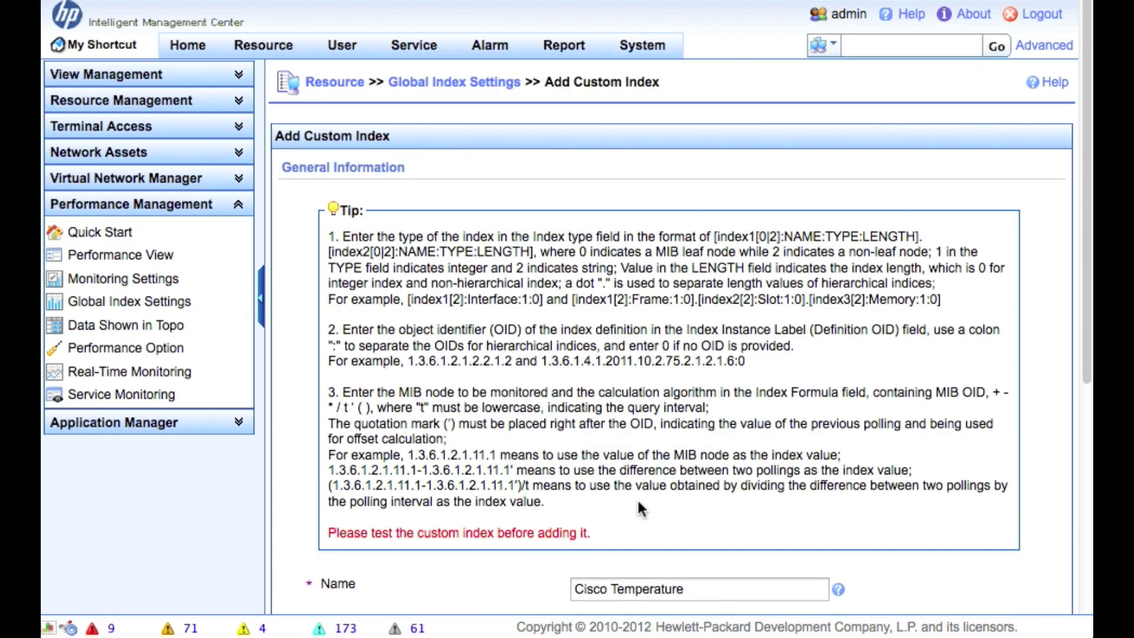
scroll(729, 435, down, 5)
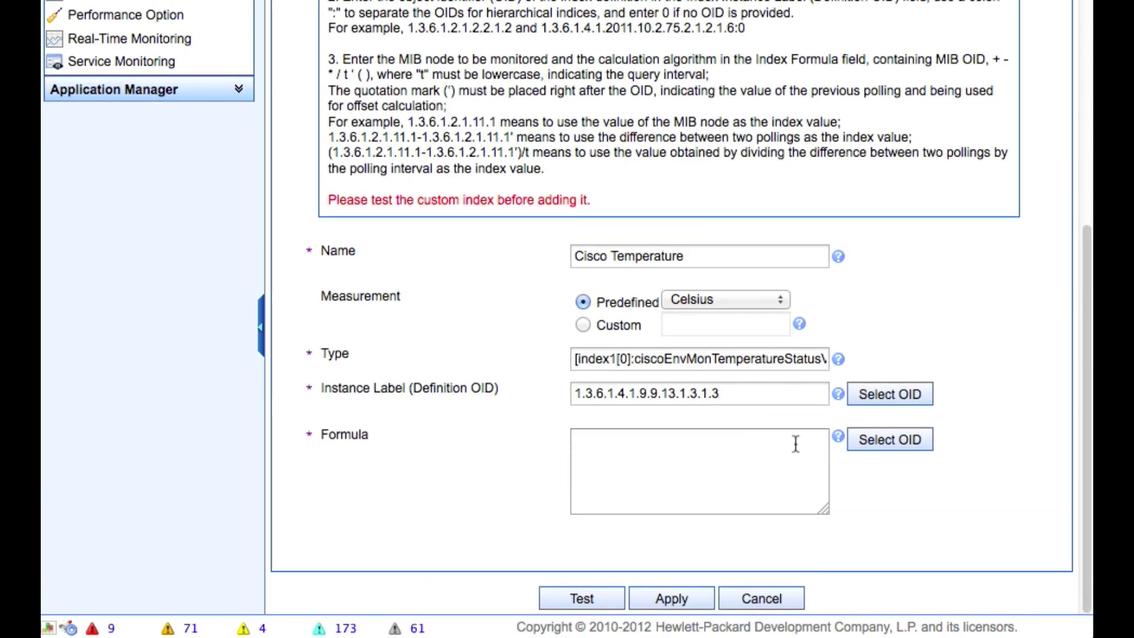
- For the Formula's OID, expand the MIB tree down to the ciscoMgmt branch
click(906, 439)
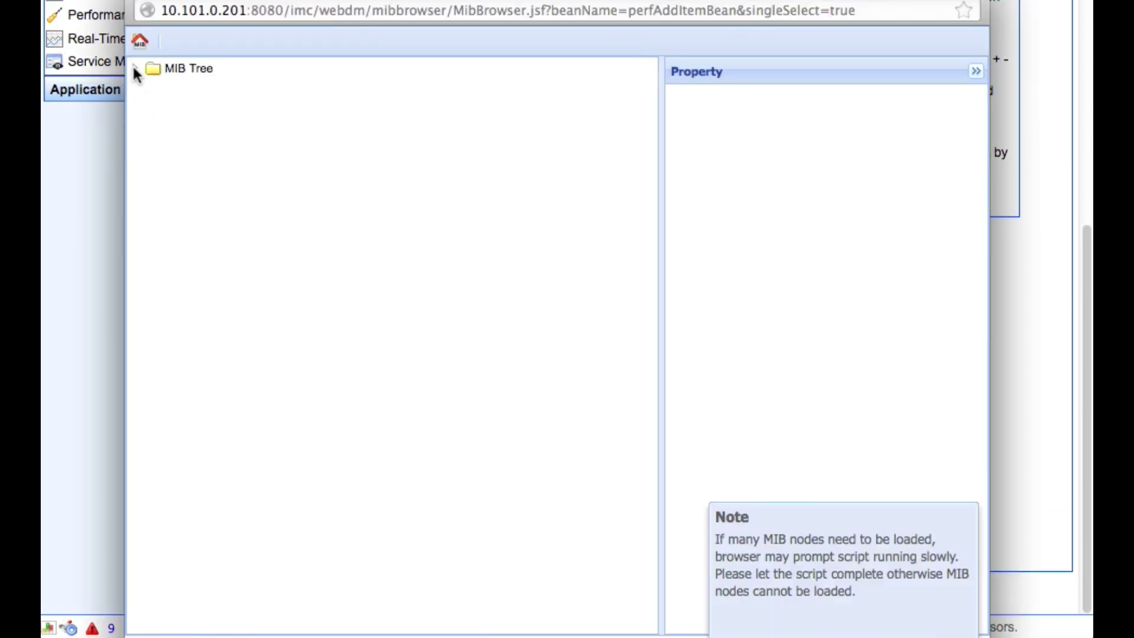
click(136, 68)
click(154, 114)
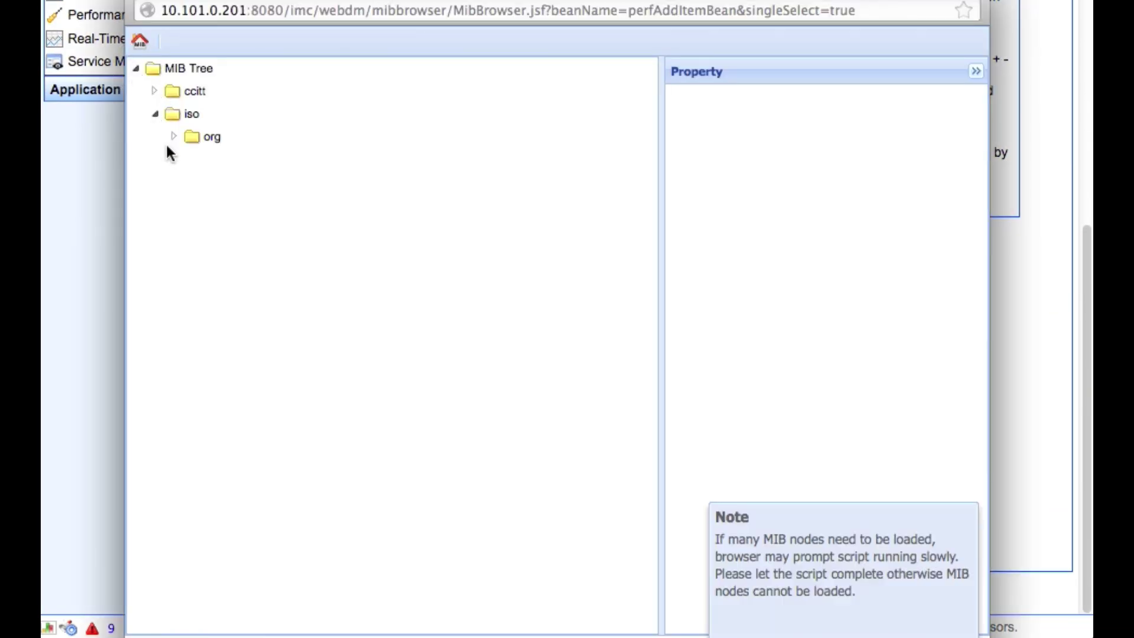
click(175, 138)
click(193, 160)
click(214, 182)
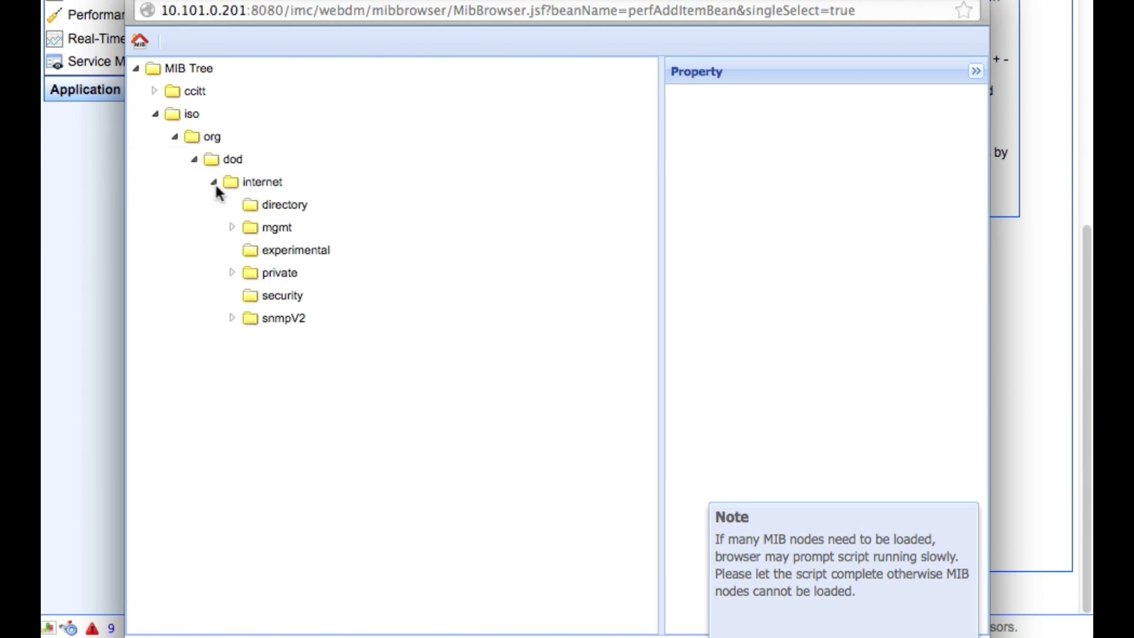
click(232, 272)
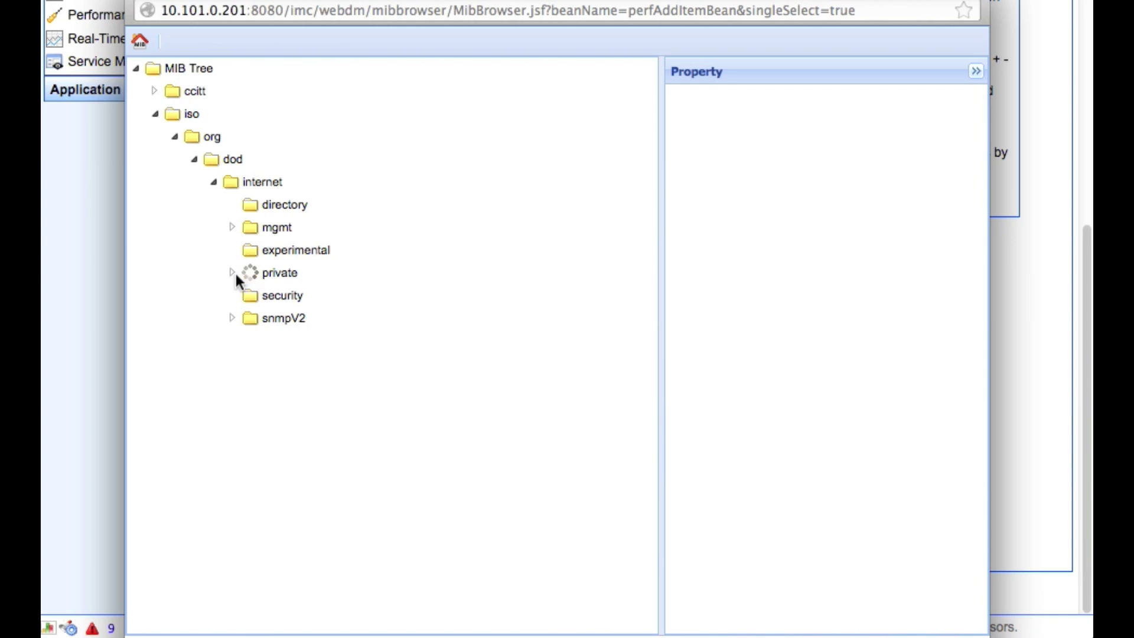
click(252, 295)
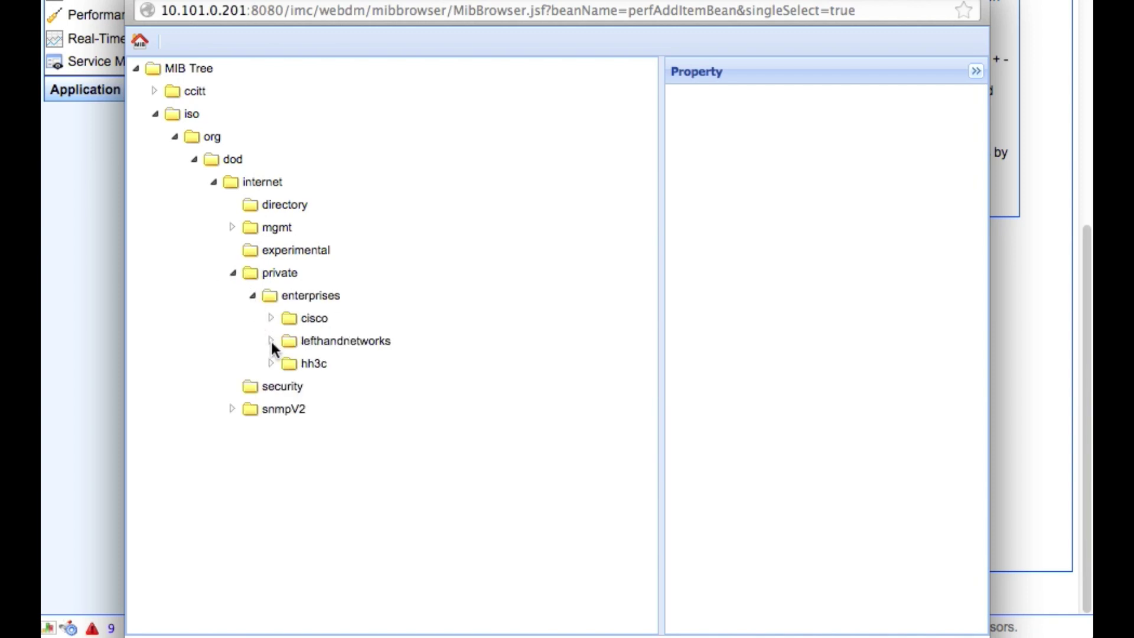
click(271, 318)
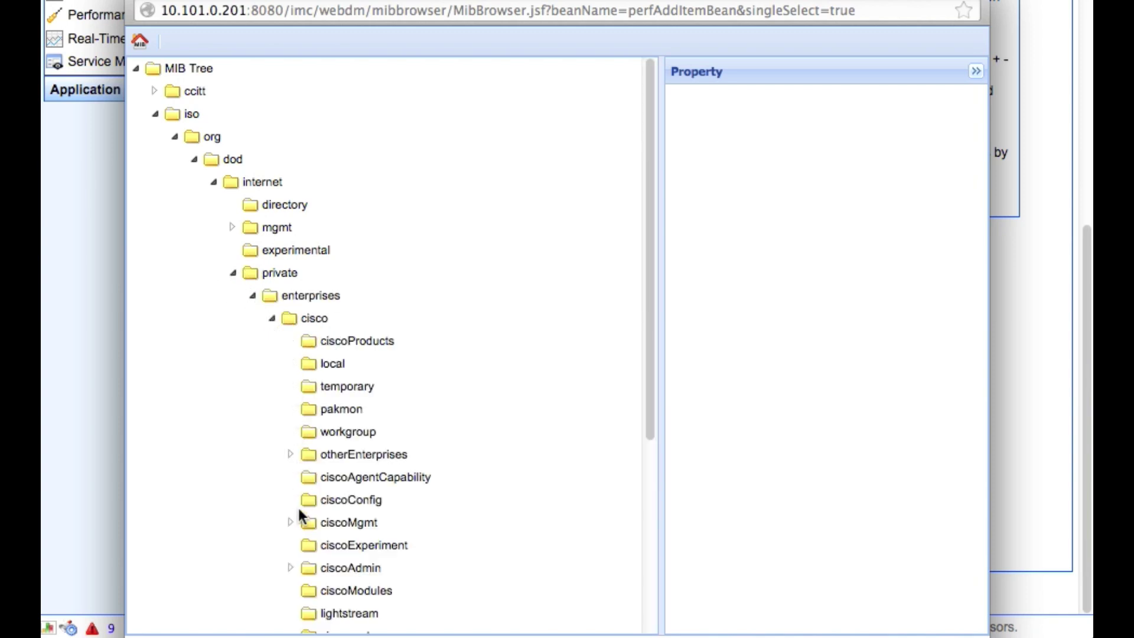
click(290, 523)
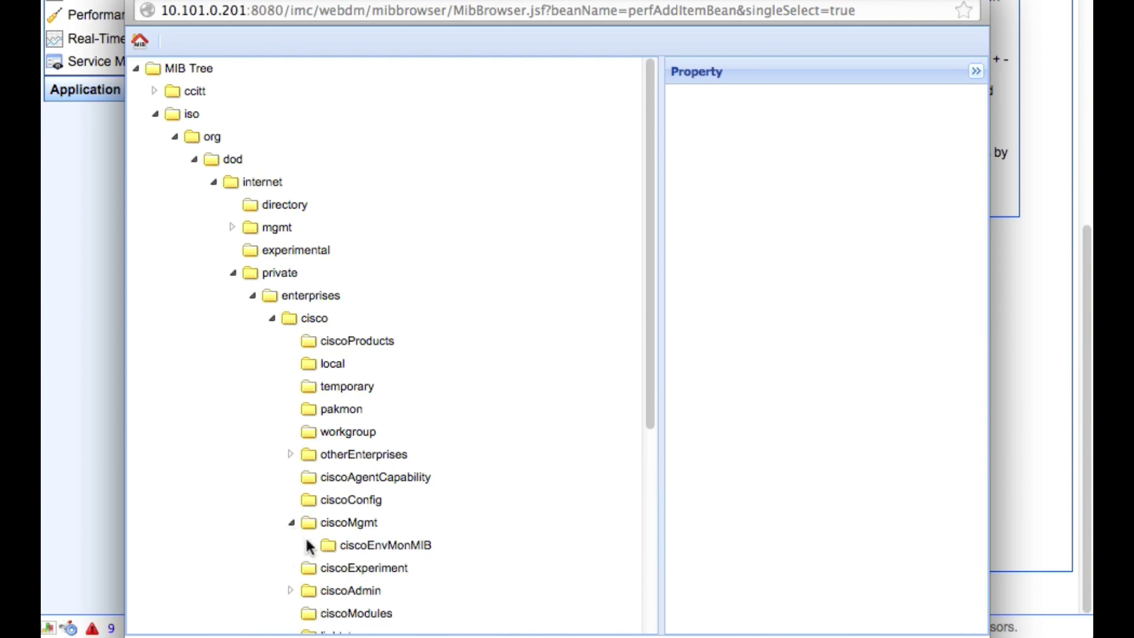
- Set the formula to ciscoEnvMonTemperatureStatusValue (1.3.6.1.4.1.9.9.13.1.3.1.3) and begin testing the index
click(310, 547)
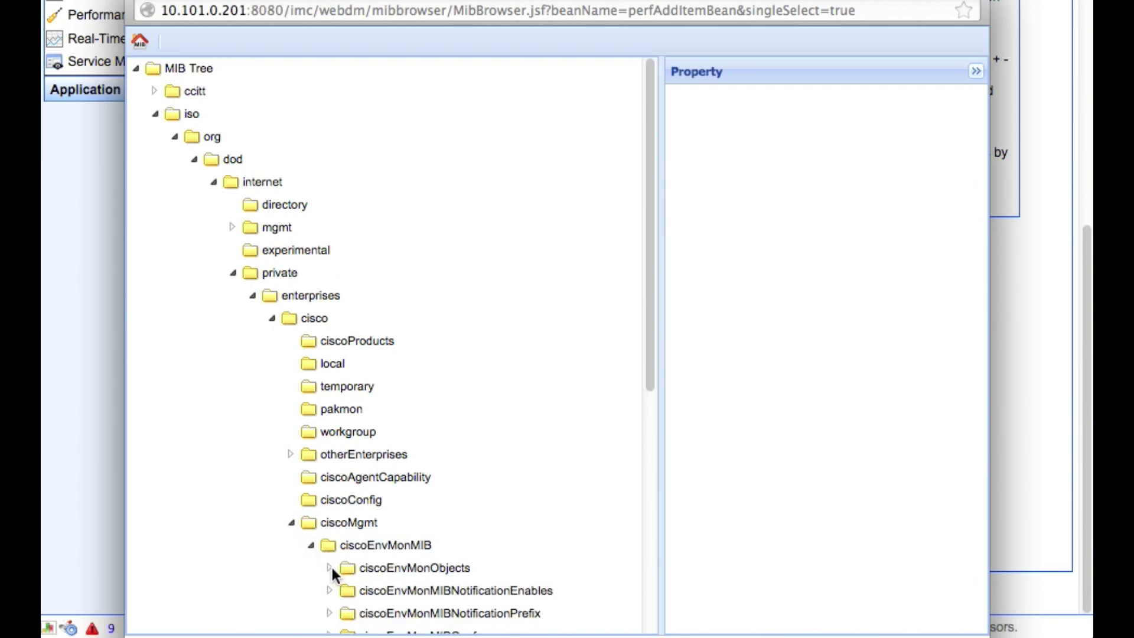
click(329, 568)
scroll(427, 576, down, 5)
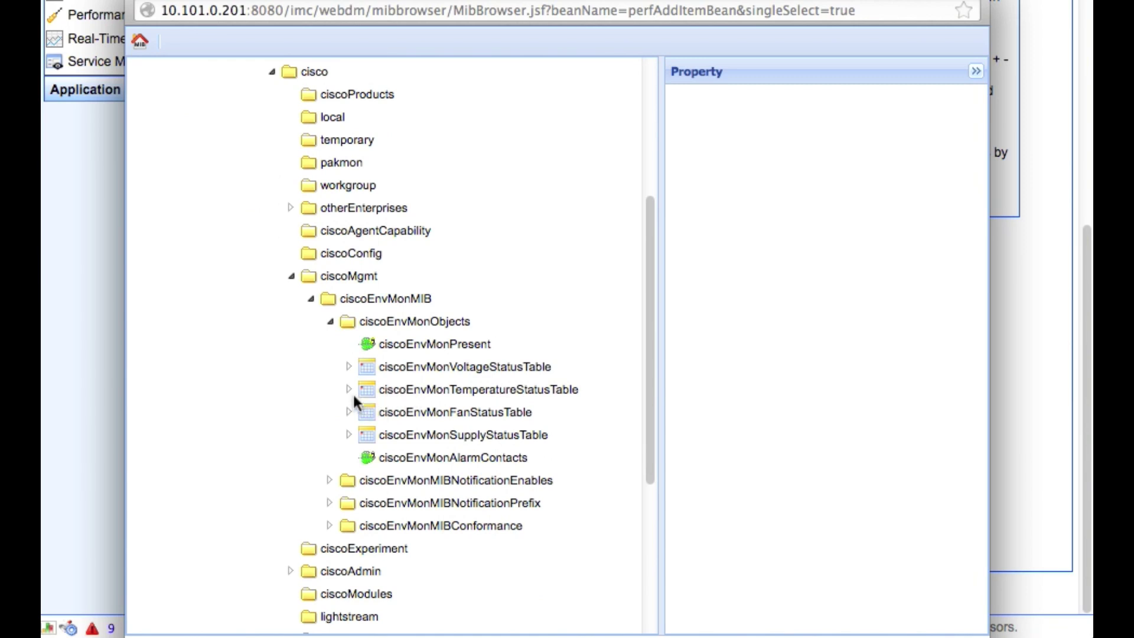
click(349, 389)
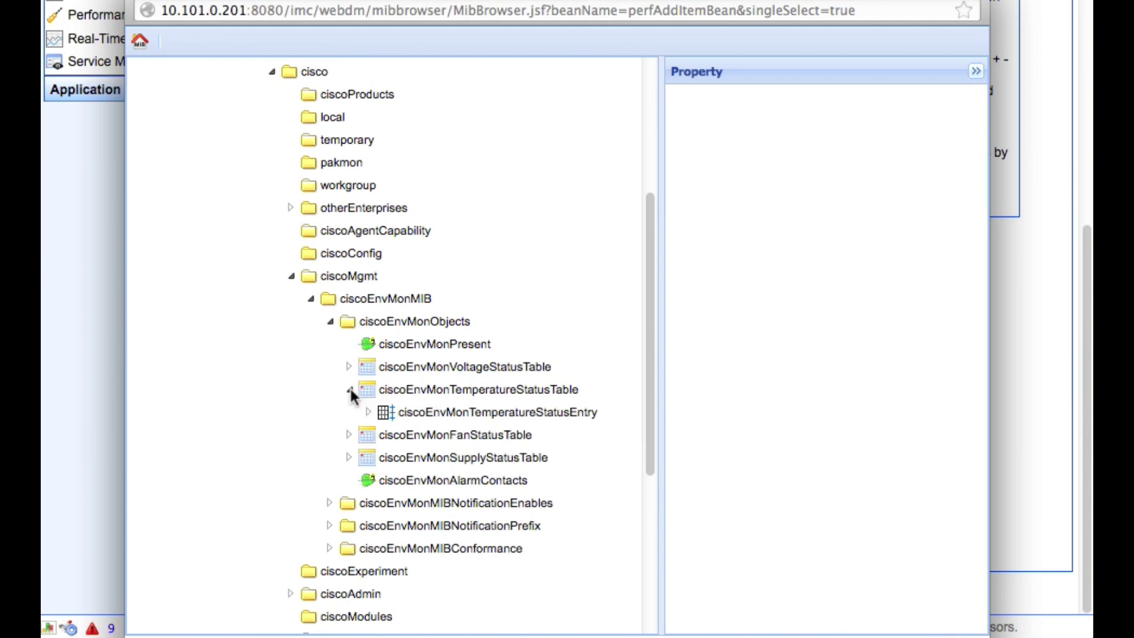
click(369, 412)
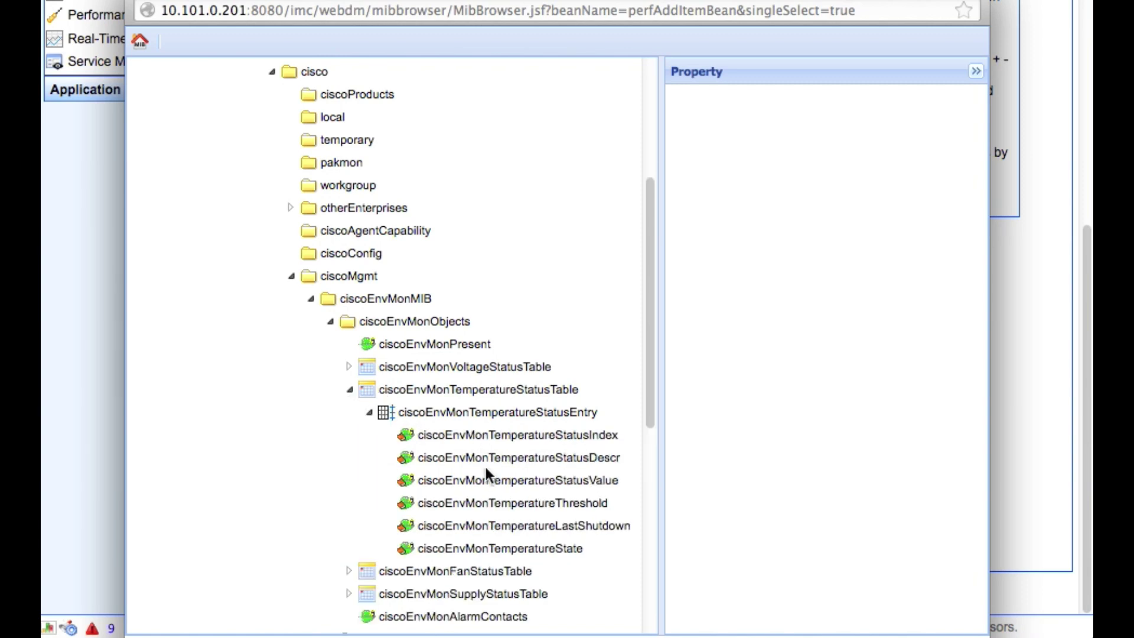
click(481, 481)
scroll(480, 477, down, 5)
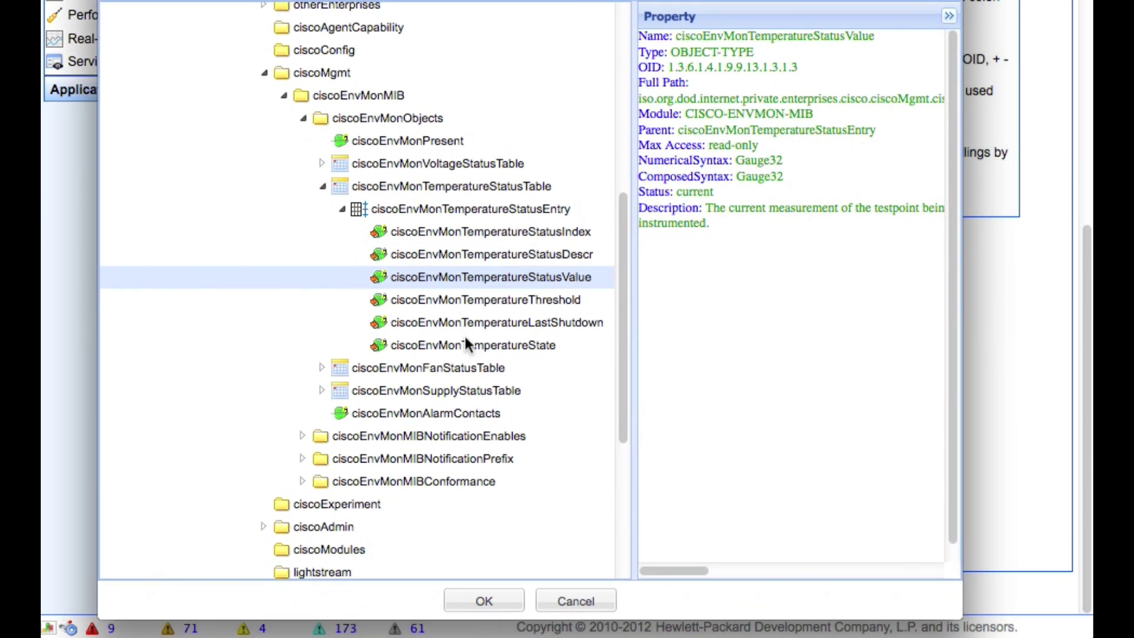
click(484, 601)
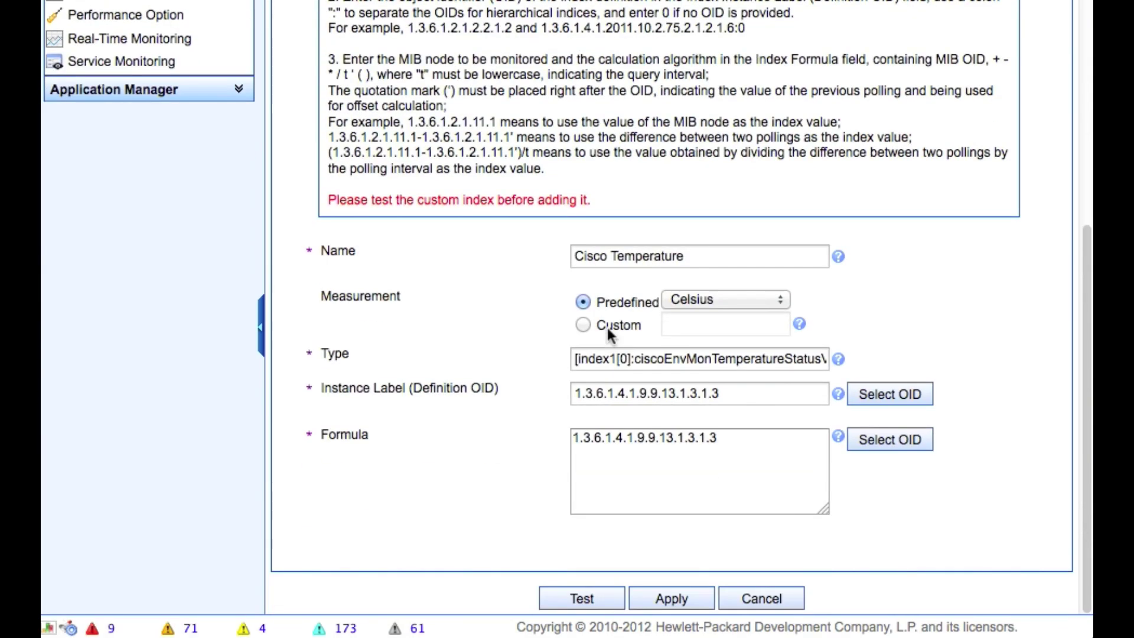
click(604, 597)
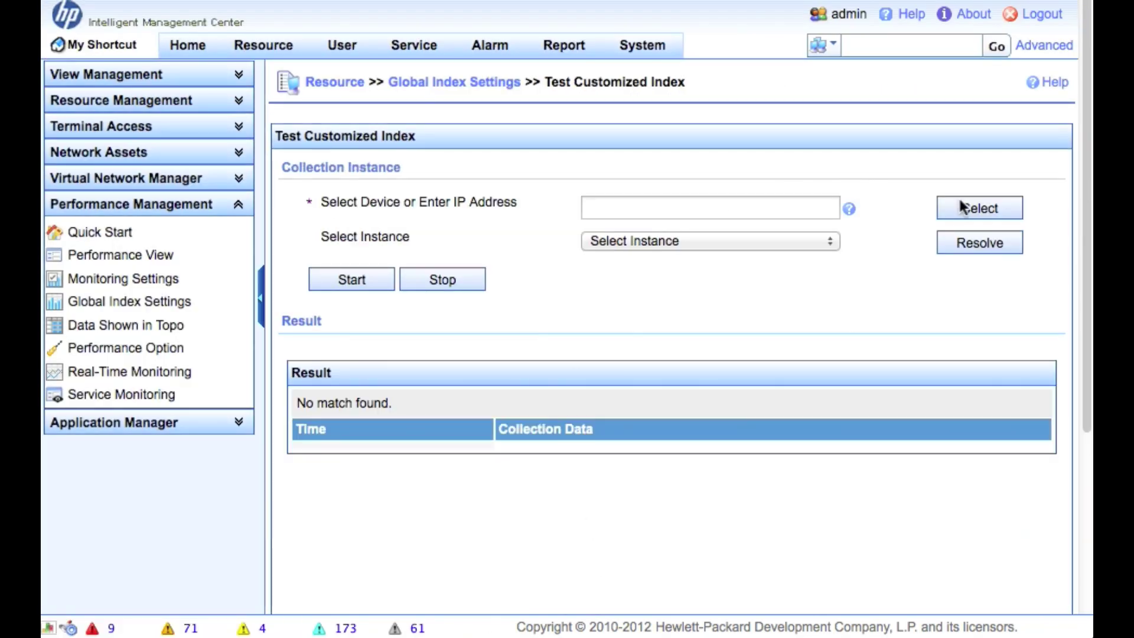
- Choose the Cisco 3560 switch as the test device
click(962, 207)
click(294, 127)
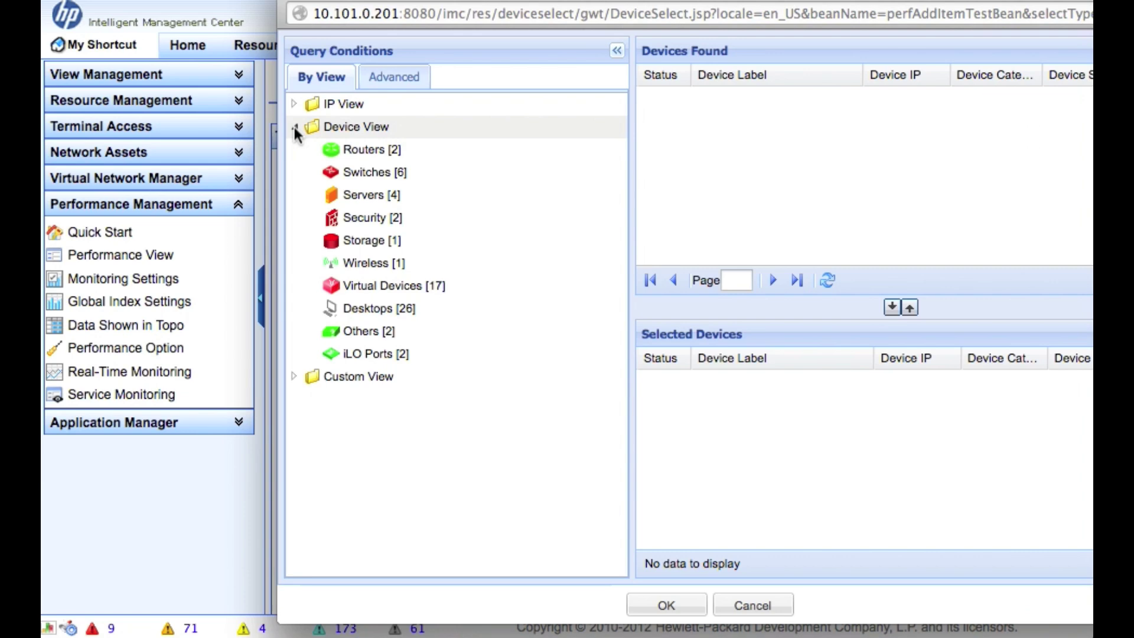
click(358, 174)
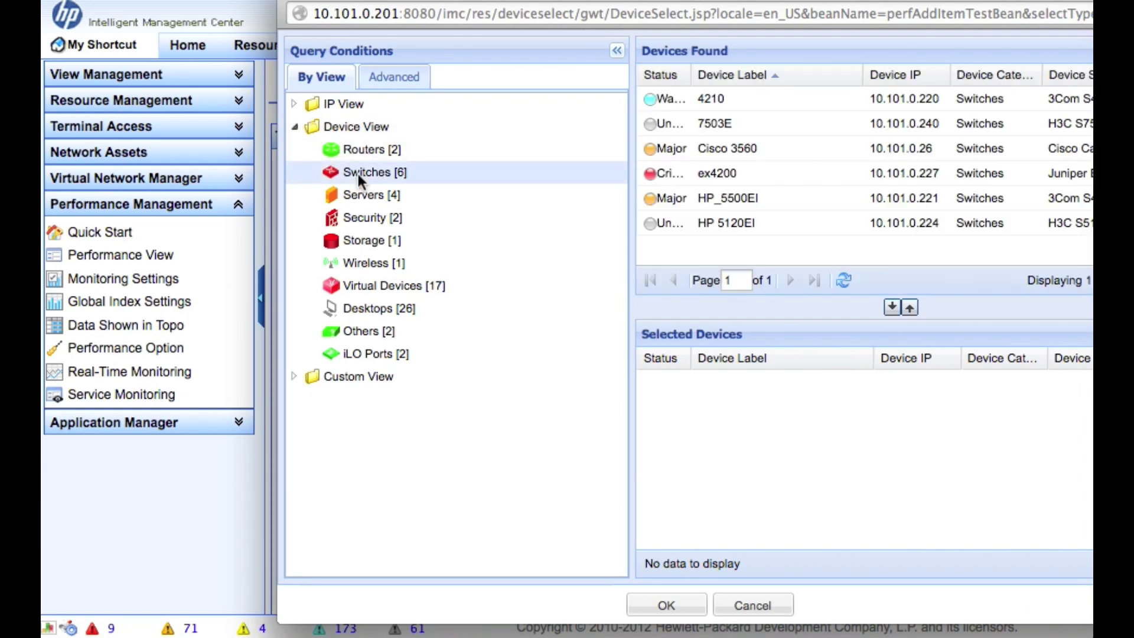
click(738, 150)
click(892, 307)
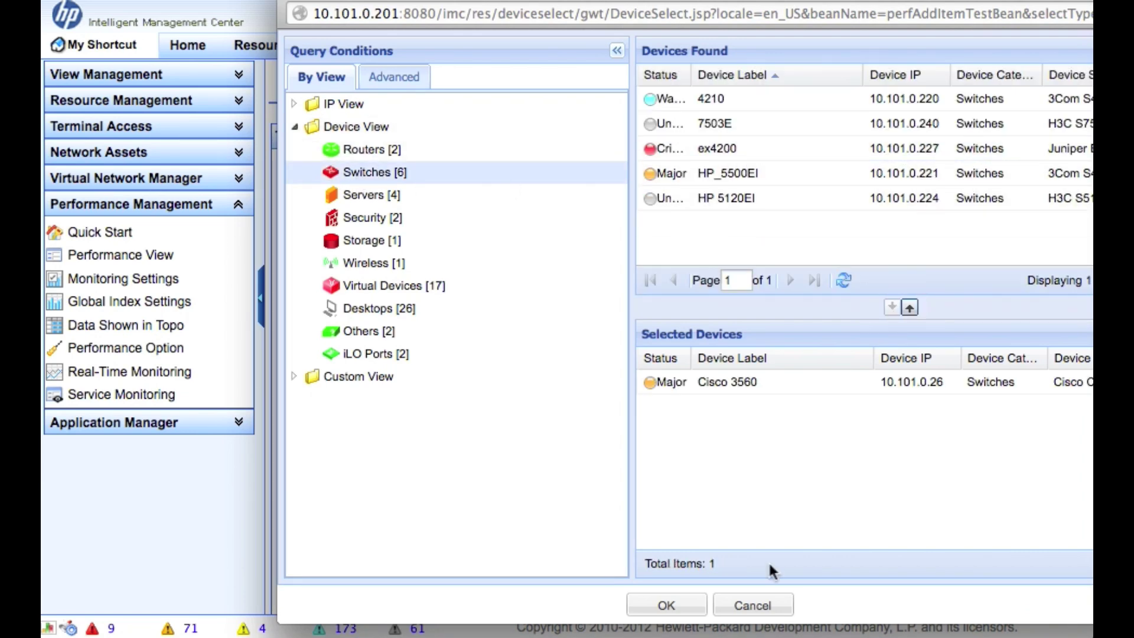
click(666, 605)
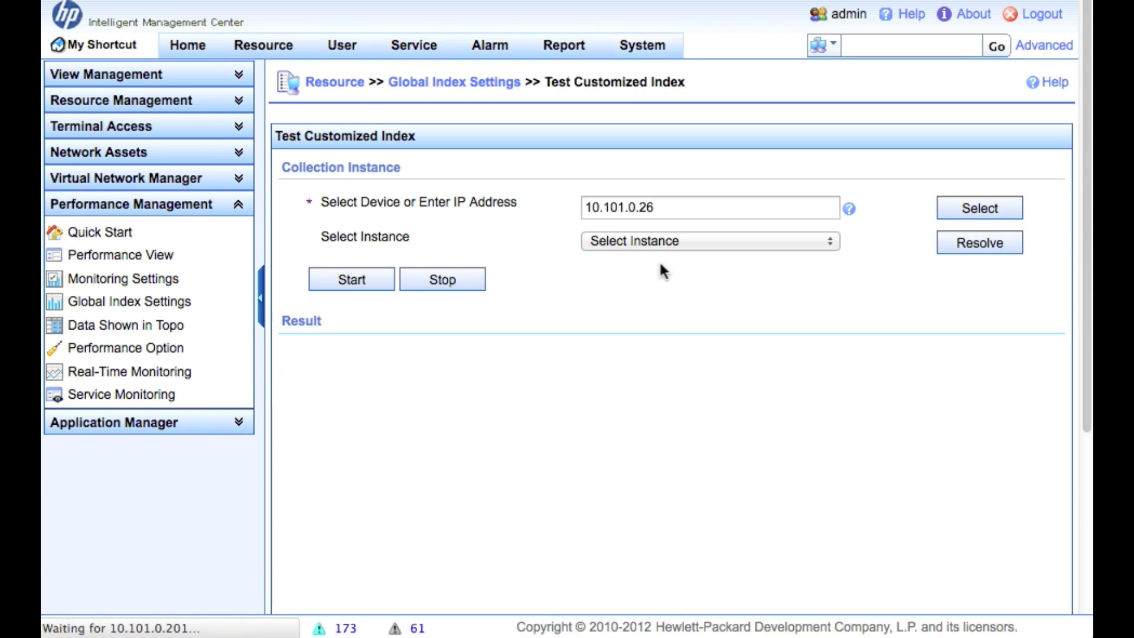
- Resolve the temperature instance and collect test data, reading 45.000 from 10.101.0.26
click(963, 239)
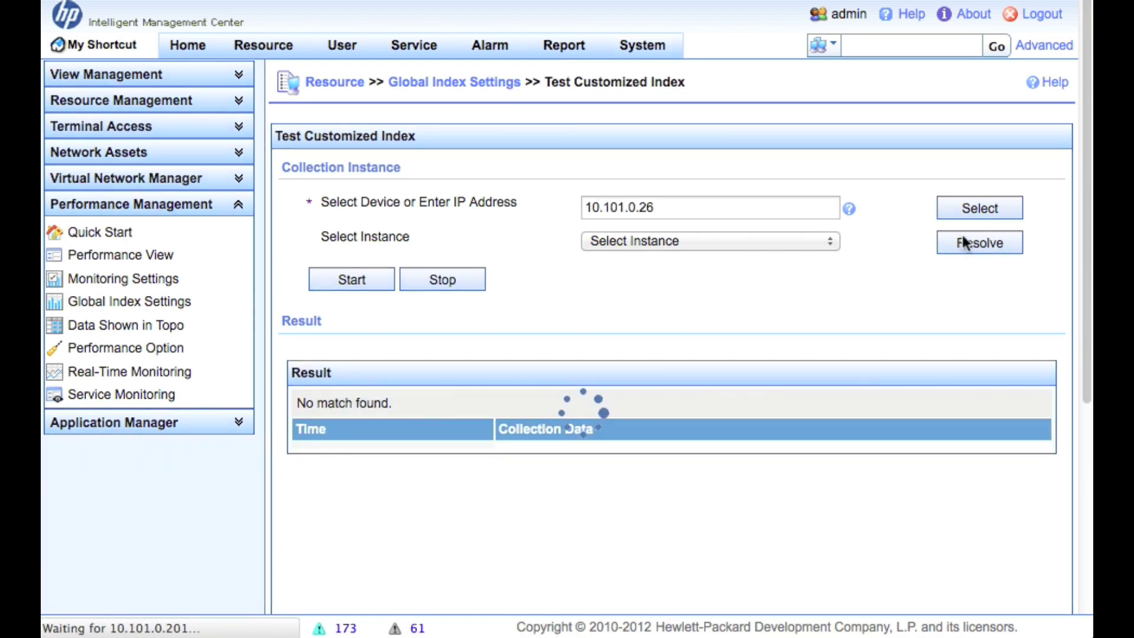
click(795, 298)
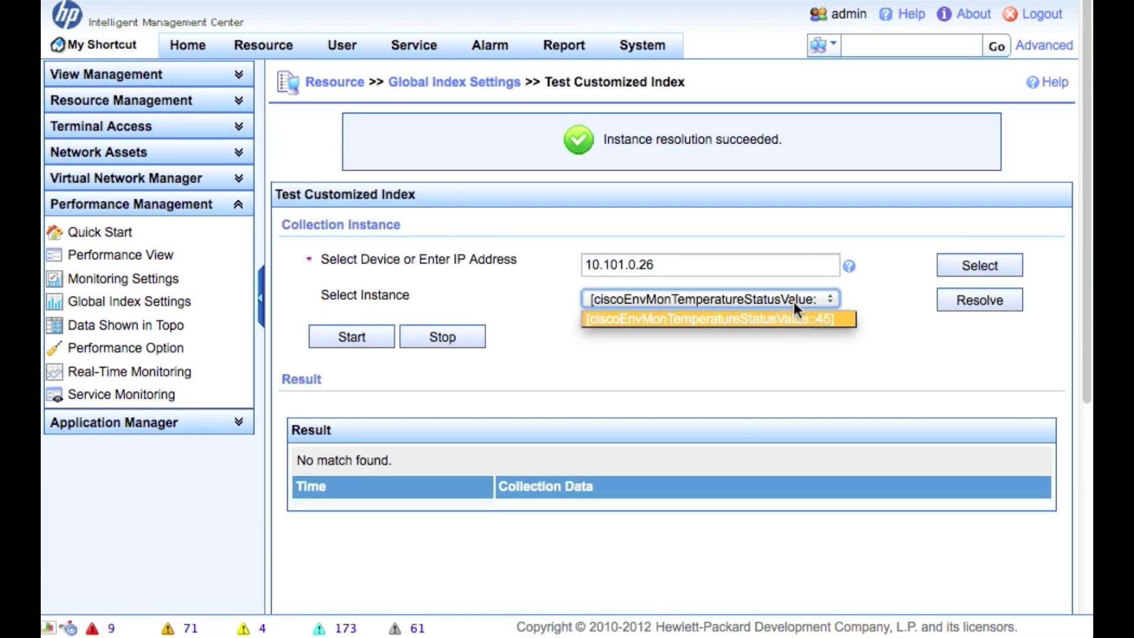
click(793, 301)
click(367, 337)
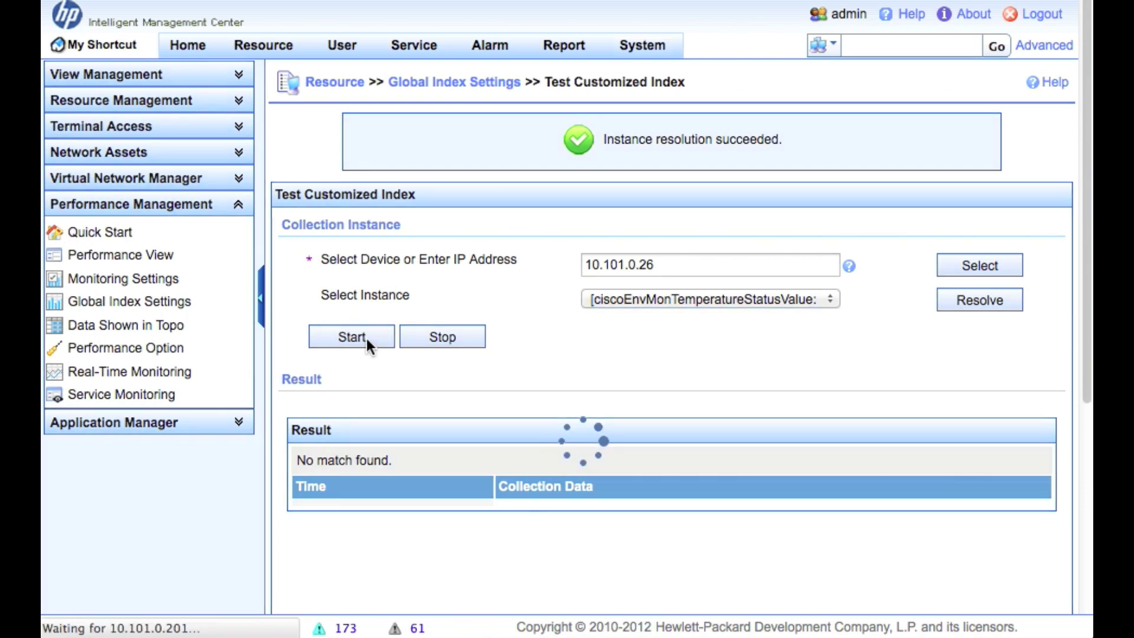
scroll(688, 465, down, 3)
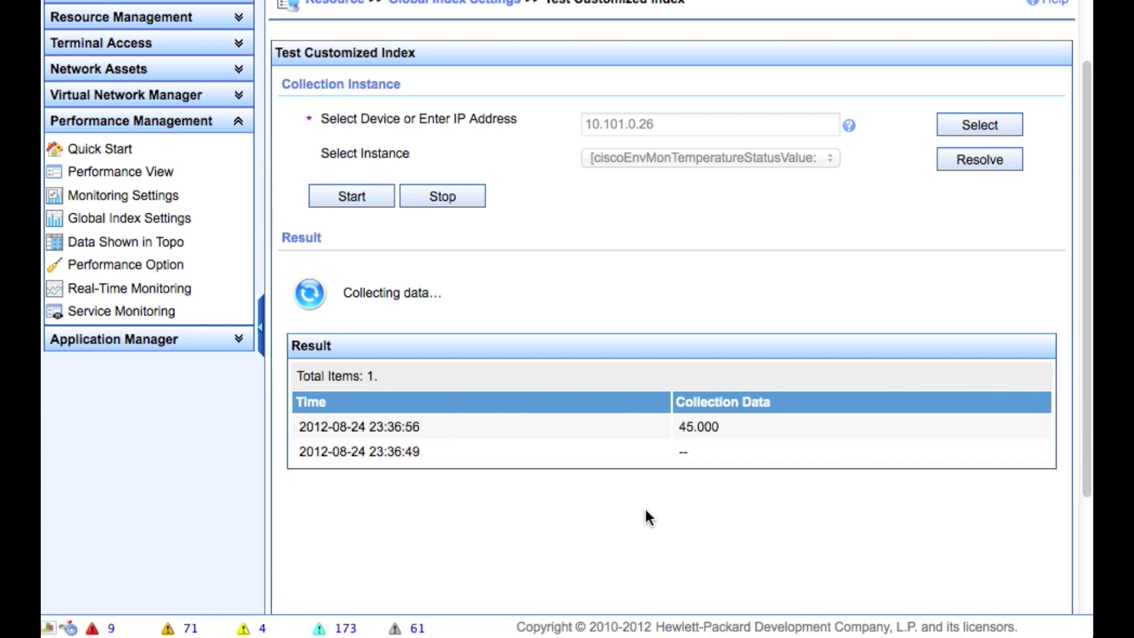
scroll(725, 490, down, 2)
scroll(725, 484, down, 3)
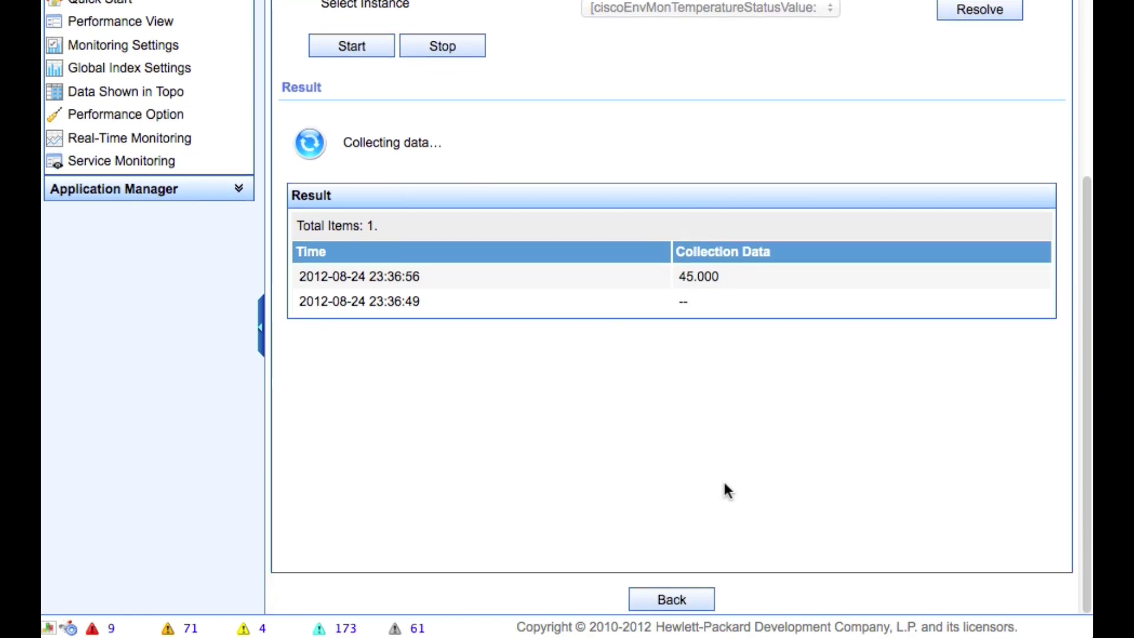
- Return to the index form and apply to add the Cisco Temperature index
click(685, 599)
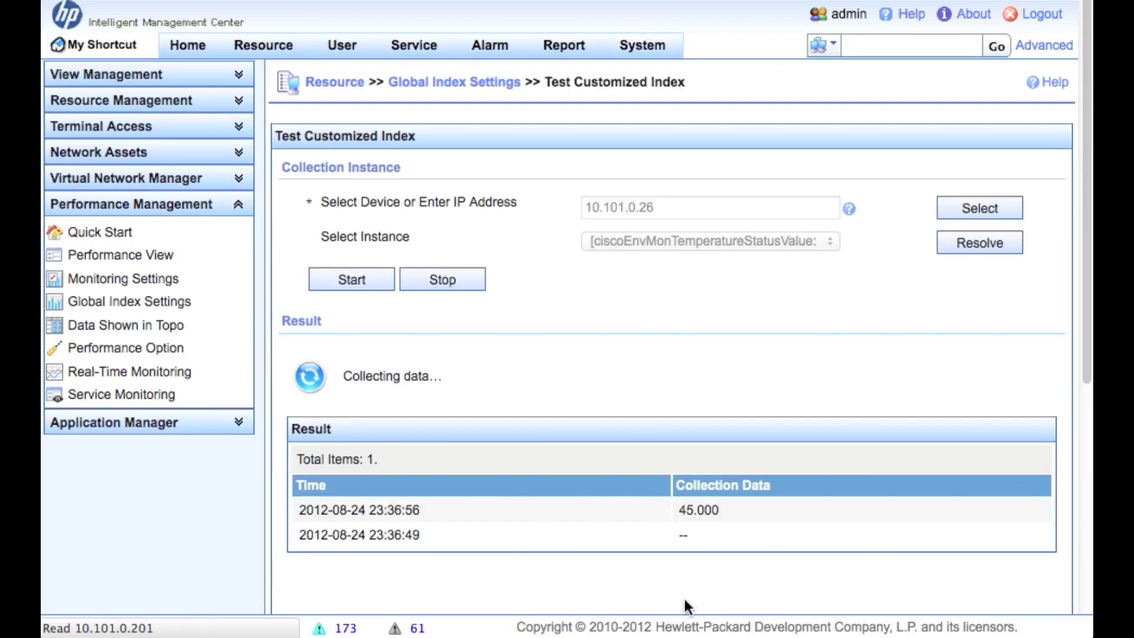
scroll(770, 491, down, 2)
scroll(770, 492, down, 8)
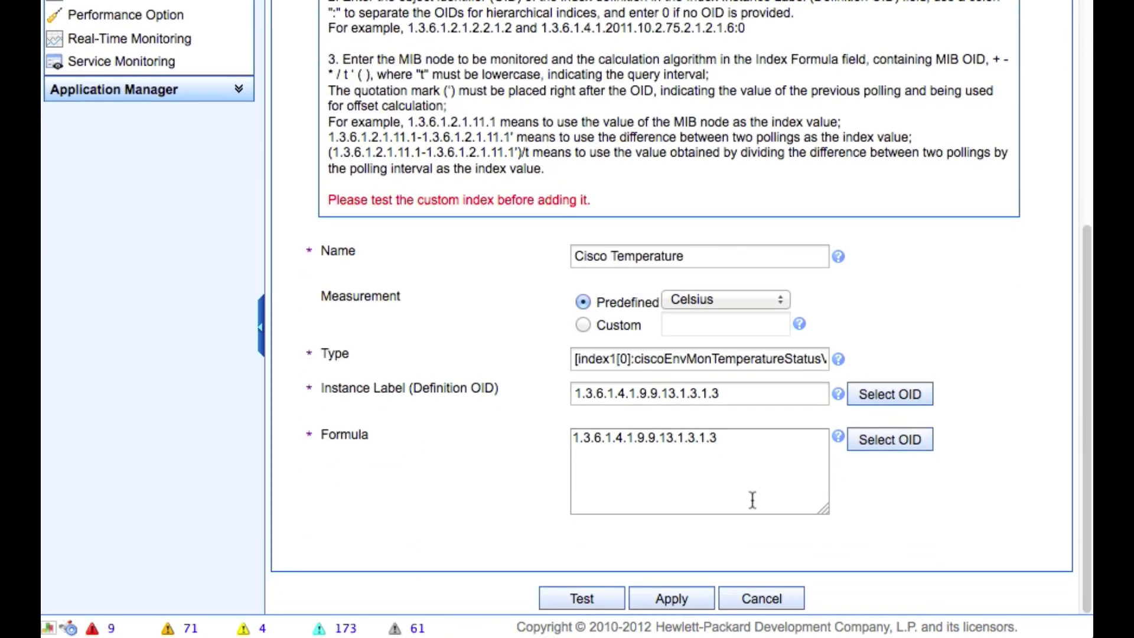
click(682, 599)
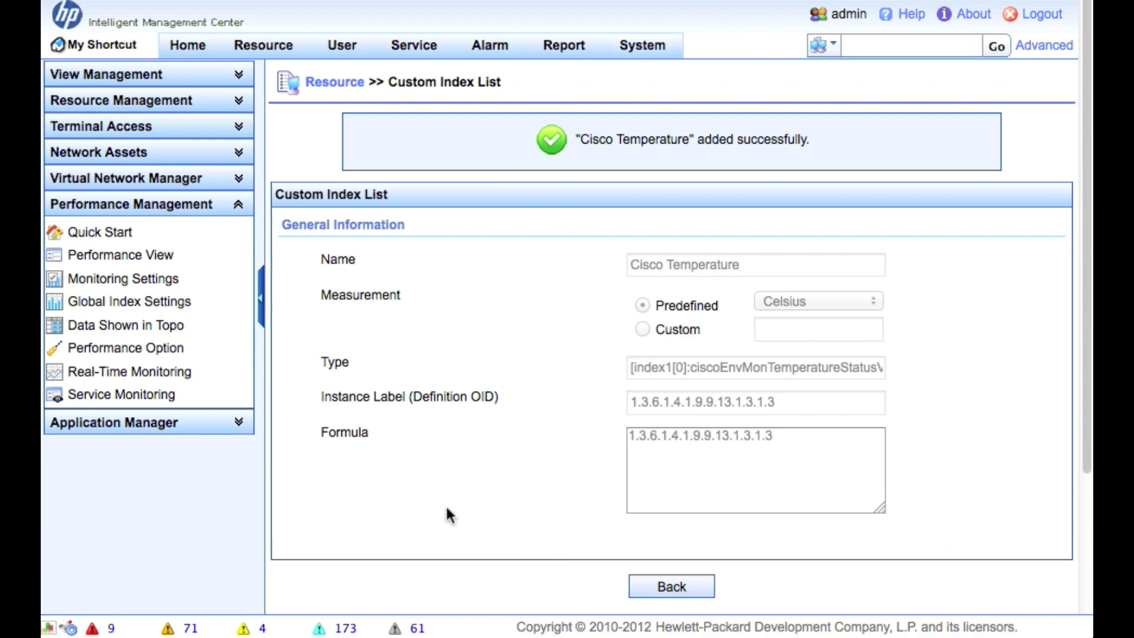
- Find Cisco Temperature under User Defined on the last Global Index Settings page and open it for modification
click(158, 303)
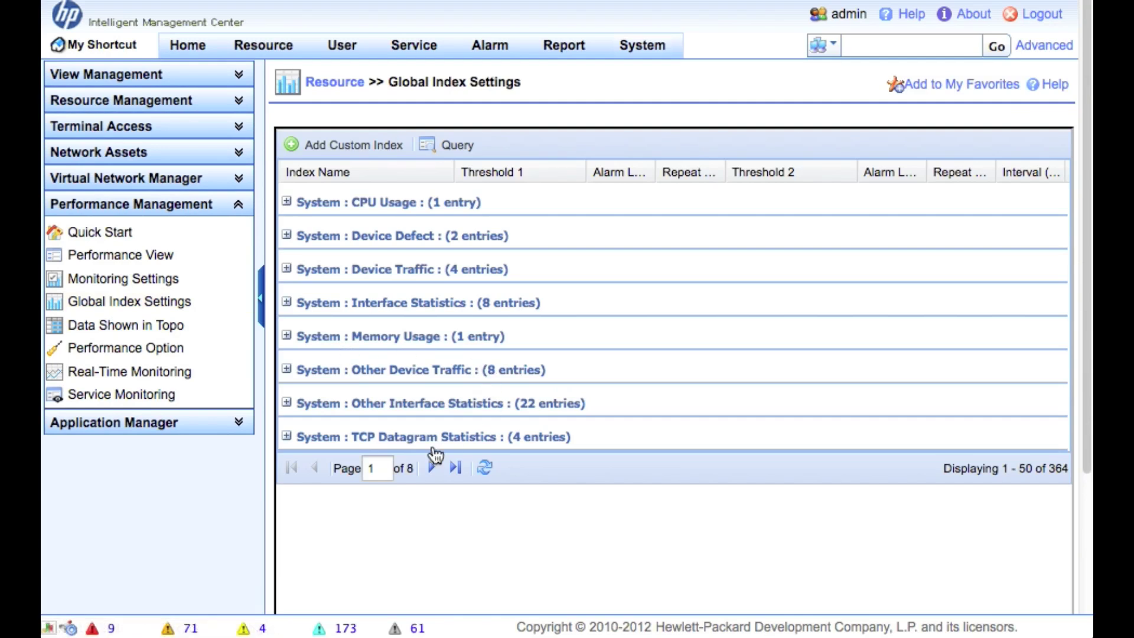
click(456, 468)
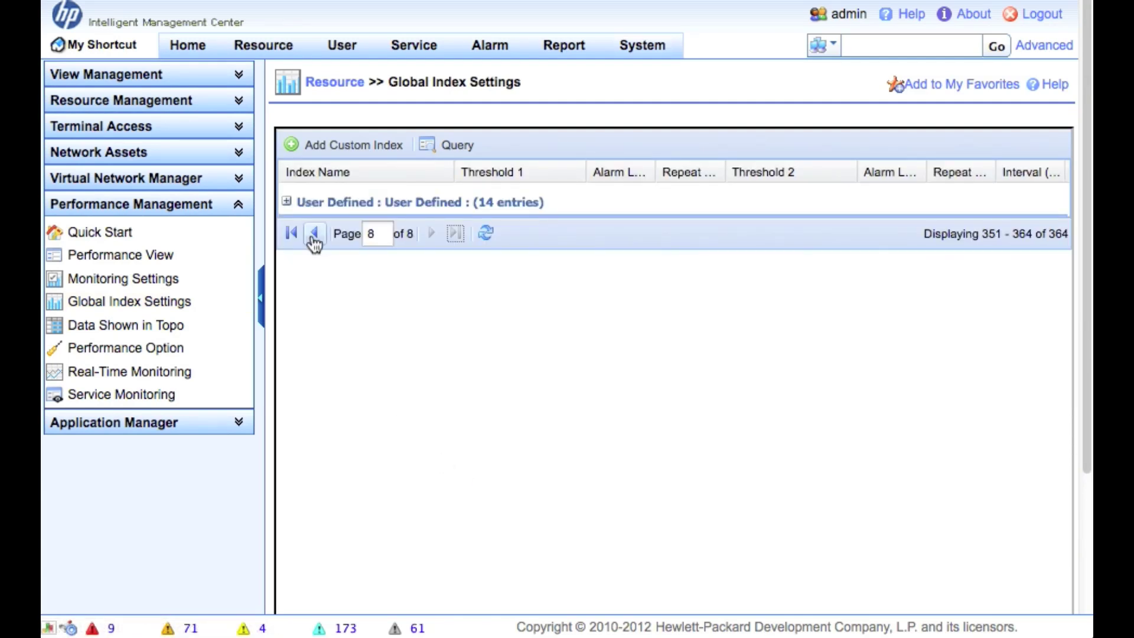
click(287, 202)
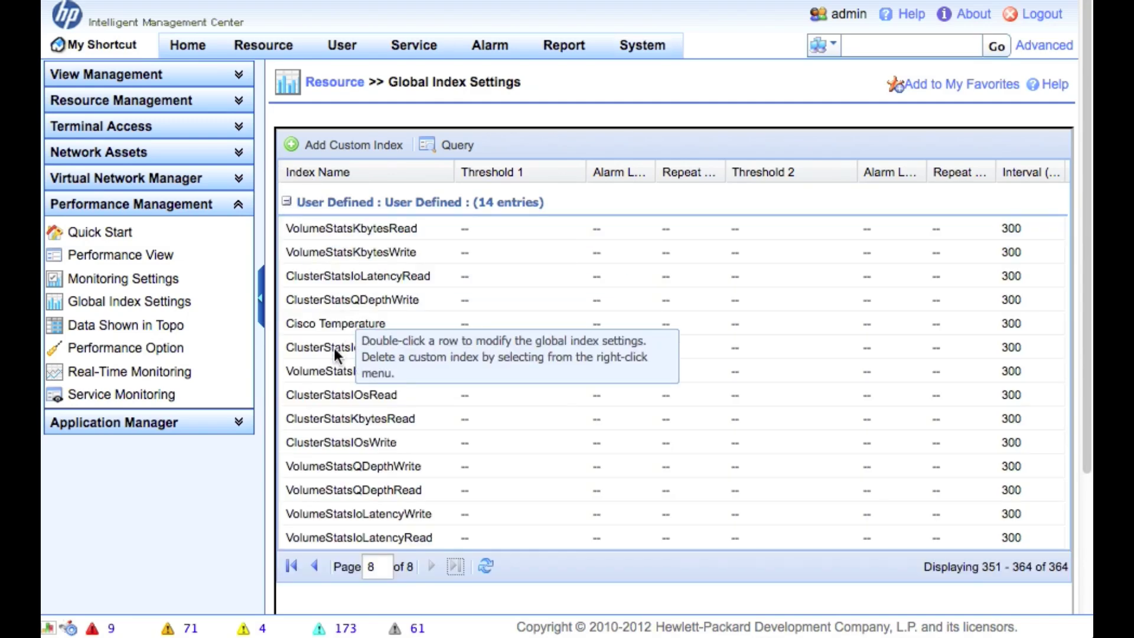
click(329, 325)
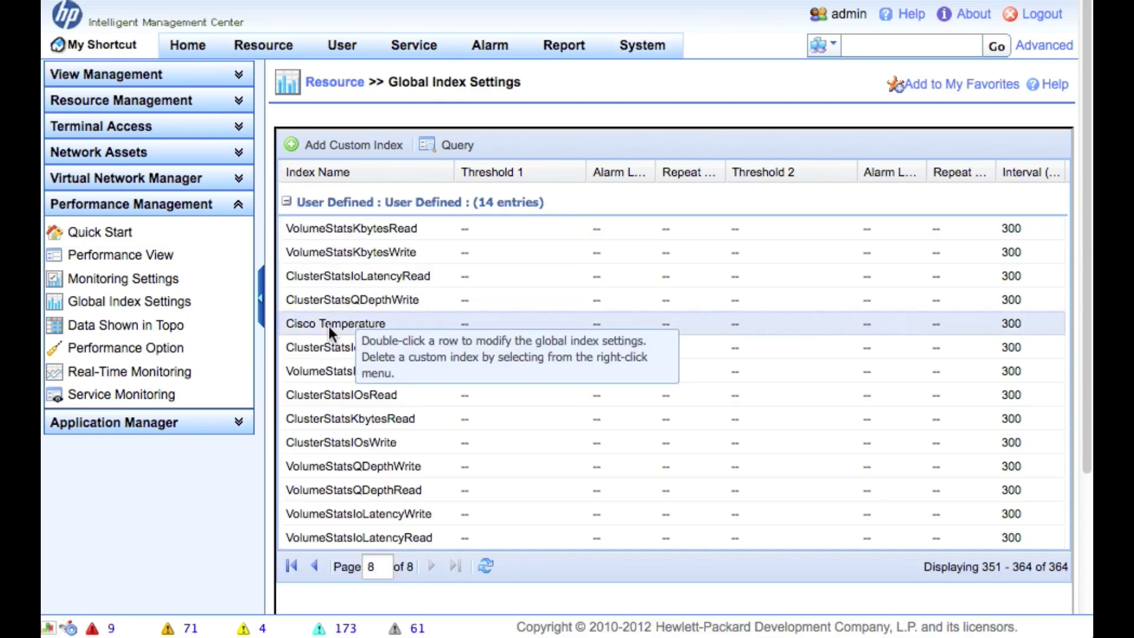
double_click(328, 325)
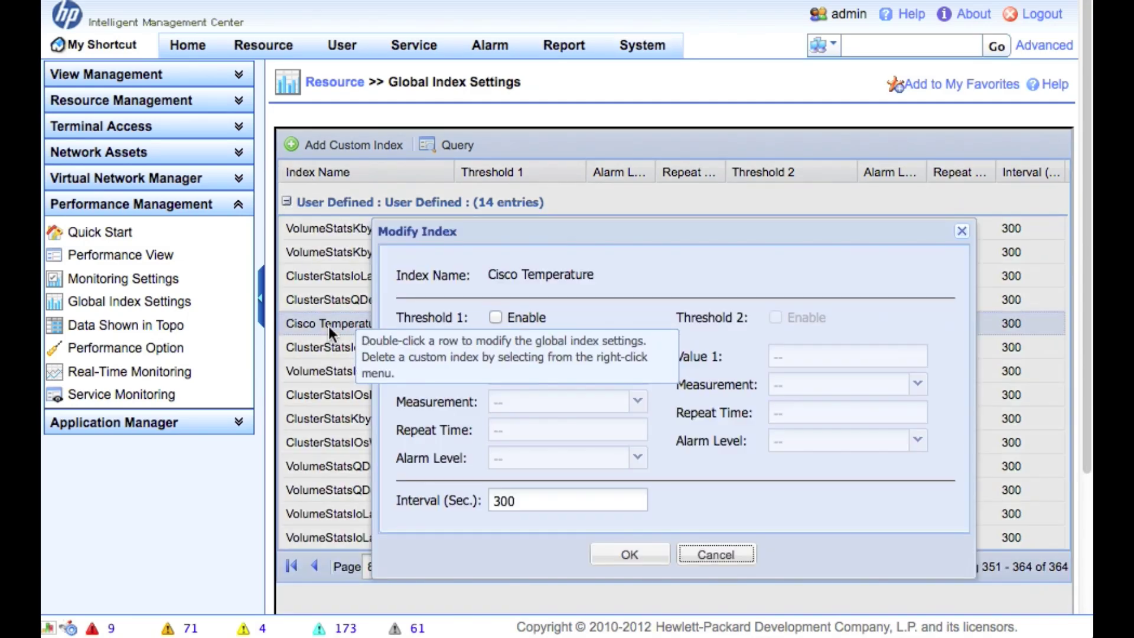
- Enable threshold 1 at ≥51 Celsius raising a Minor alarm
click(498, 316)
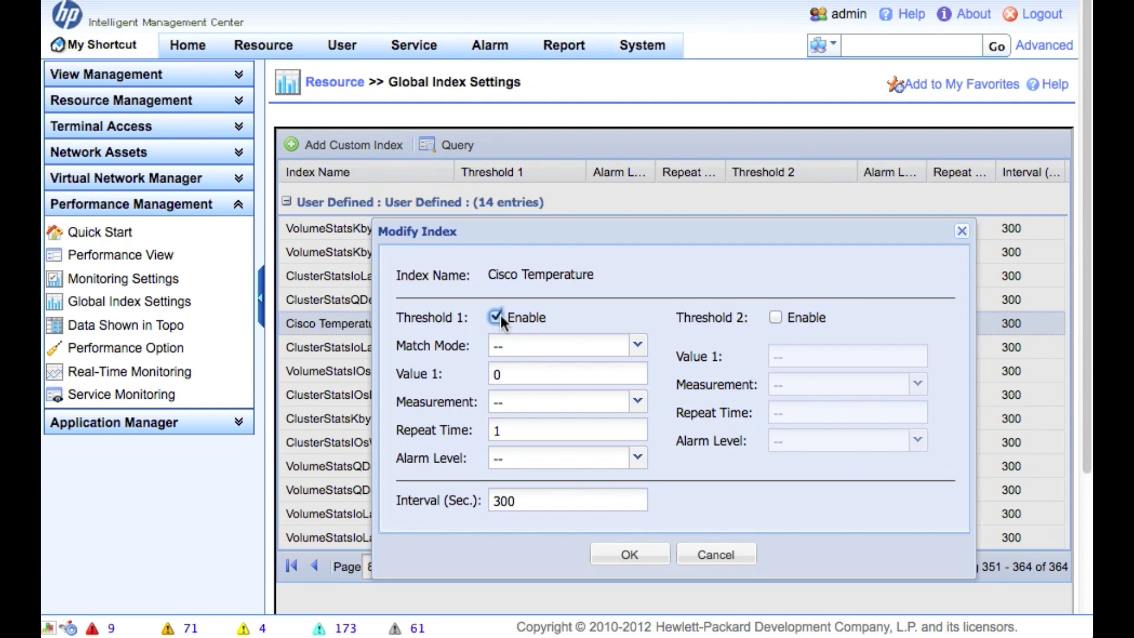
click(557, 354)
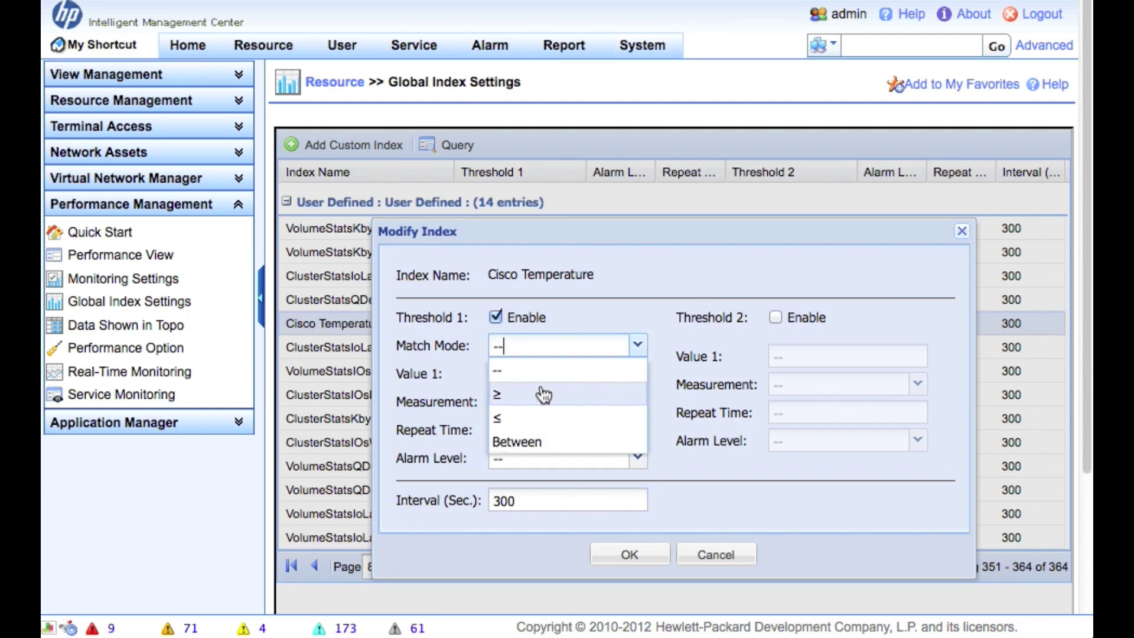
click(540, 402)
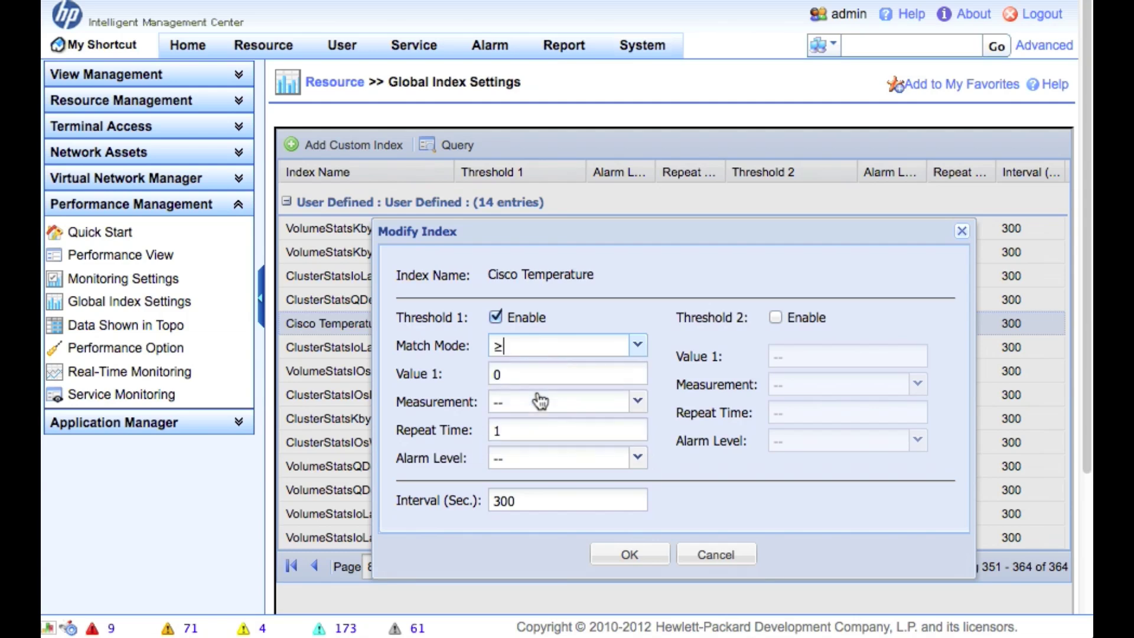
drag(520, 375, 486, 374)
text(51)
click(524, 404)
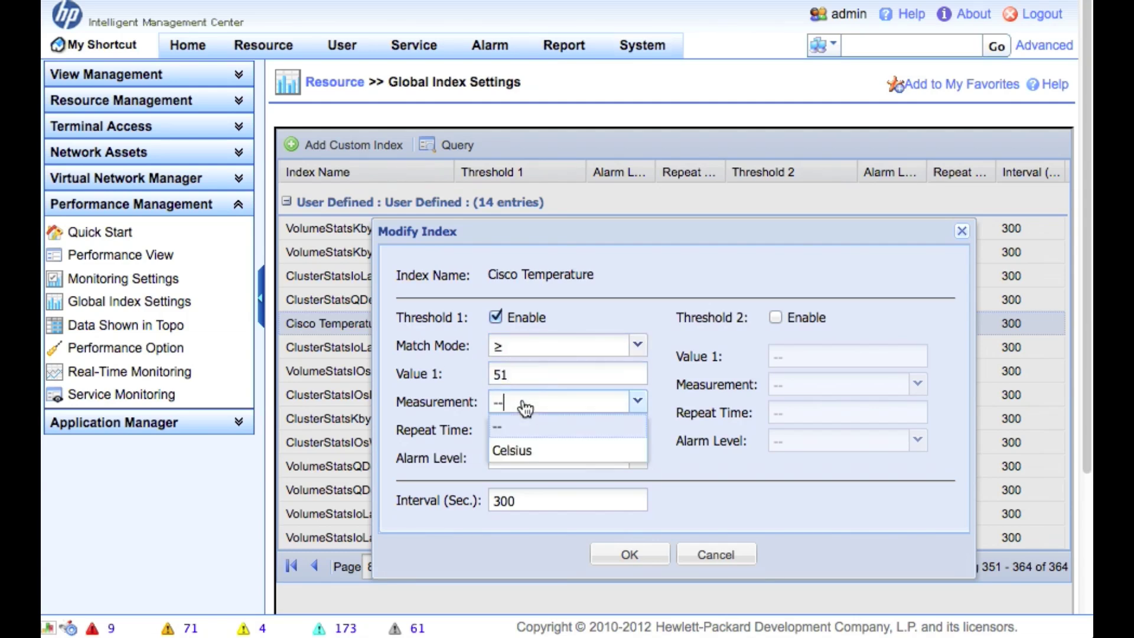
click(528, 454)
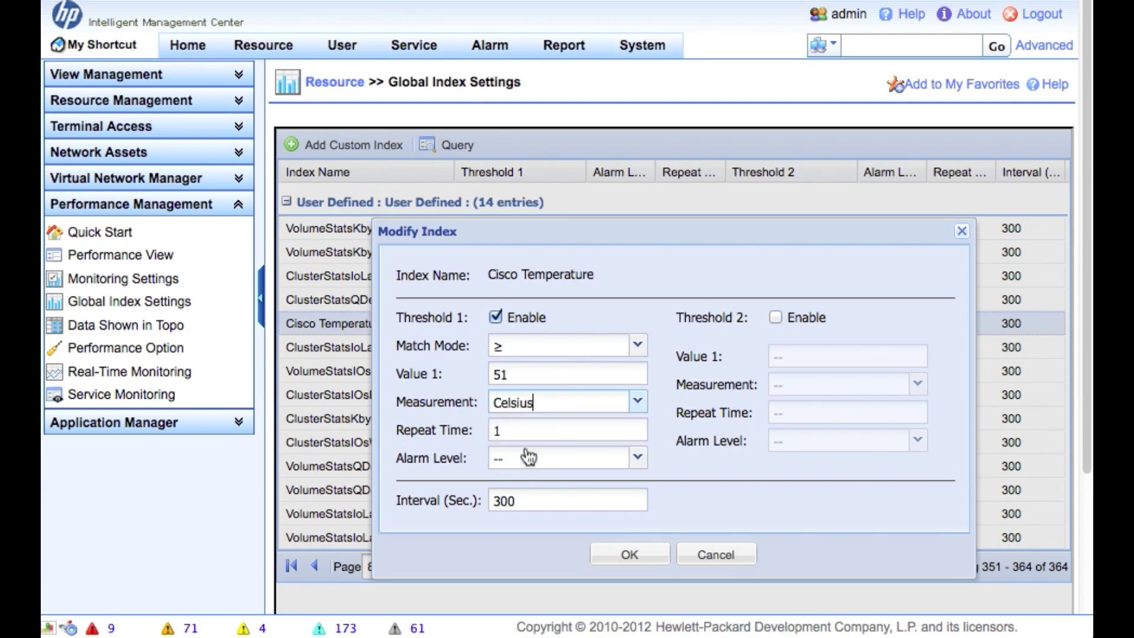
click(525, 460)
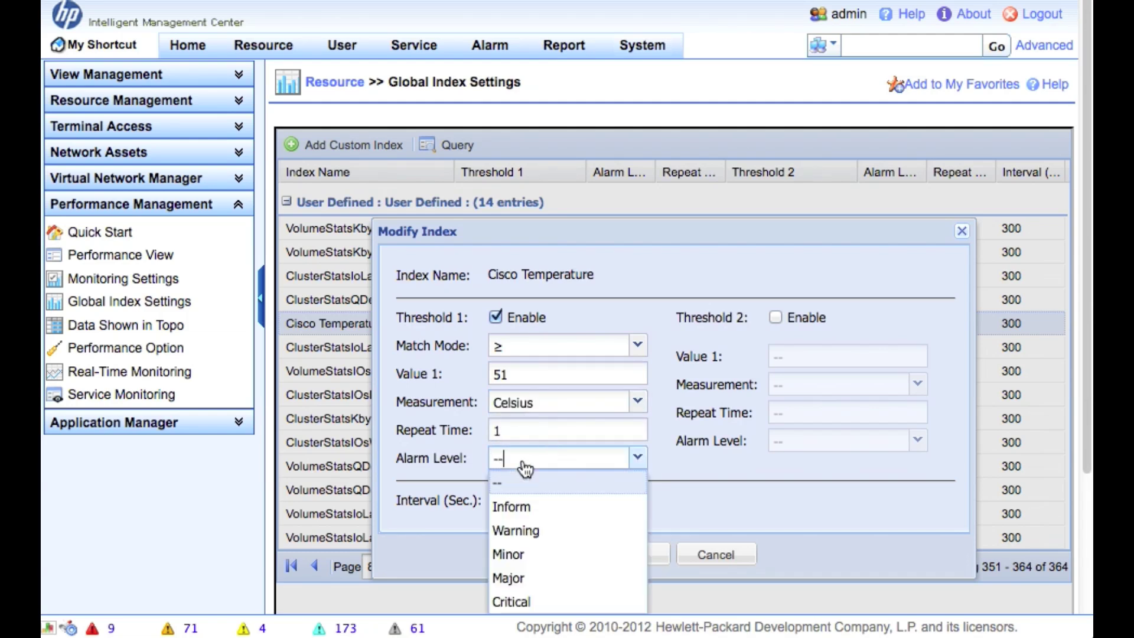
click(545, 555)
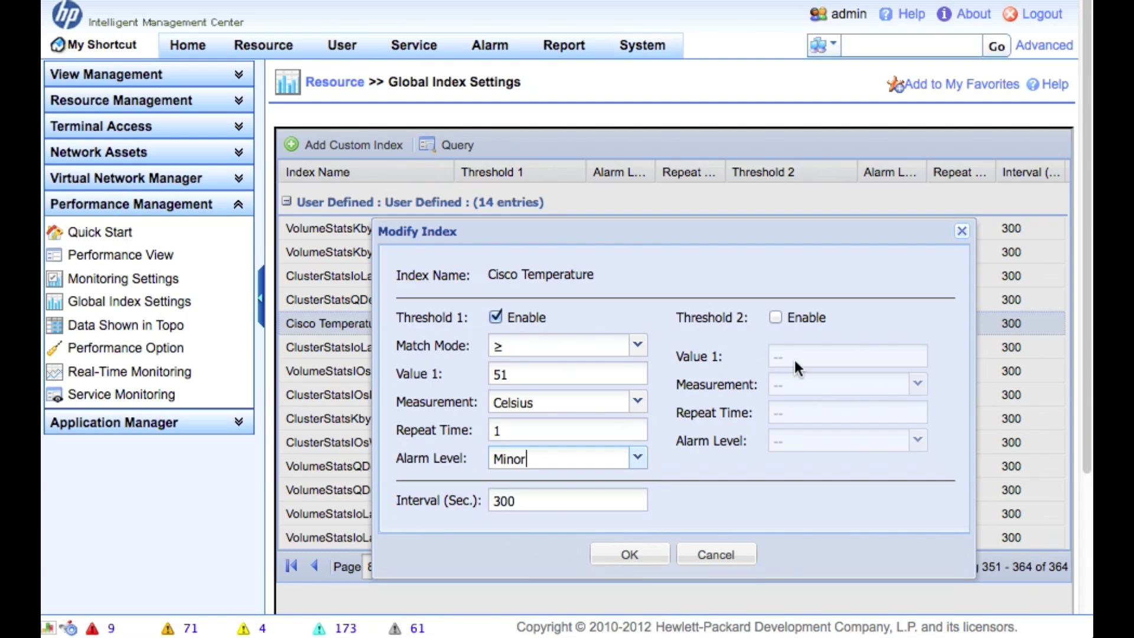
- Enable threshold 2 at 61 Celsius raising a Critical alarm, save, and go to Monitoring Settings
click(775, 318)
drag(795, 356, 762, 356)
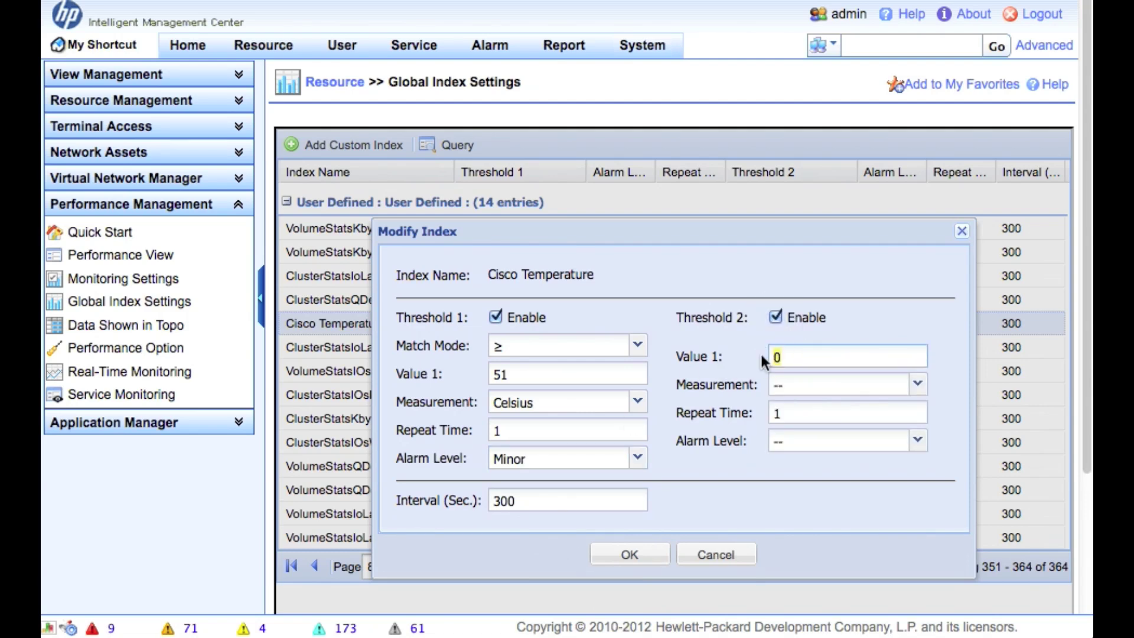
text(61)
click(795, 385)
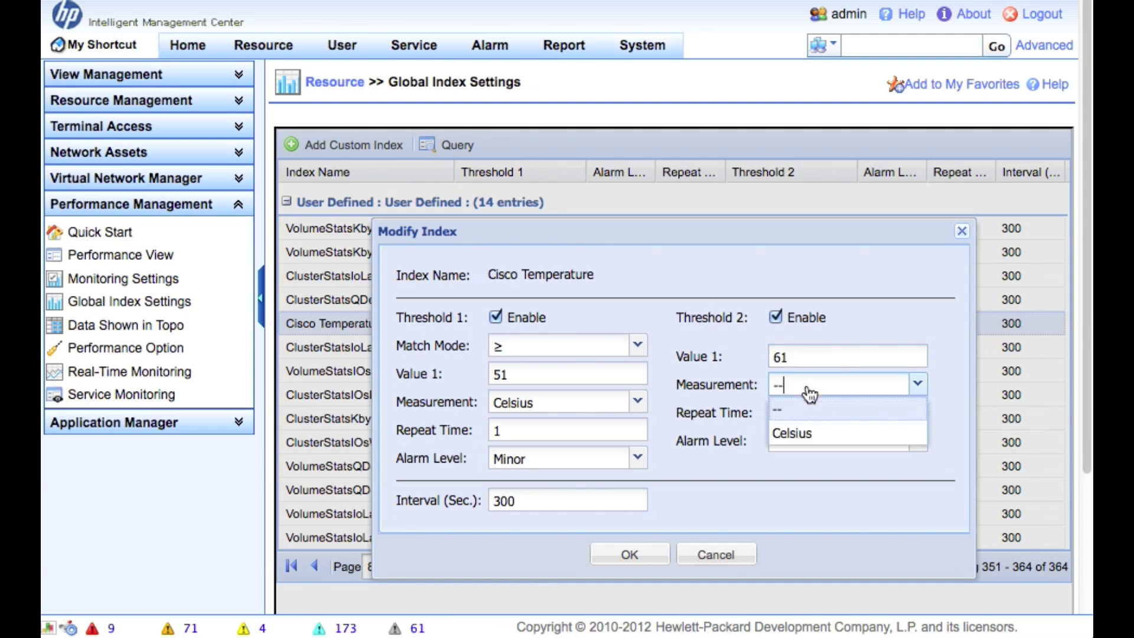
click(821, 435)
click(805, 444)
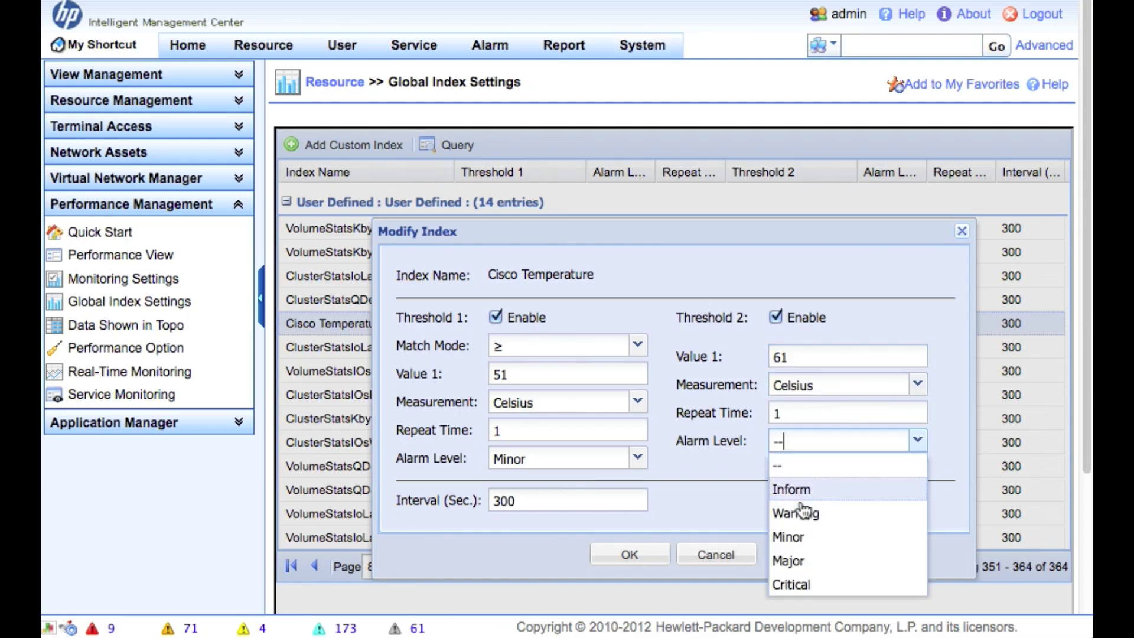
click(820, 585)
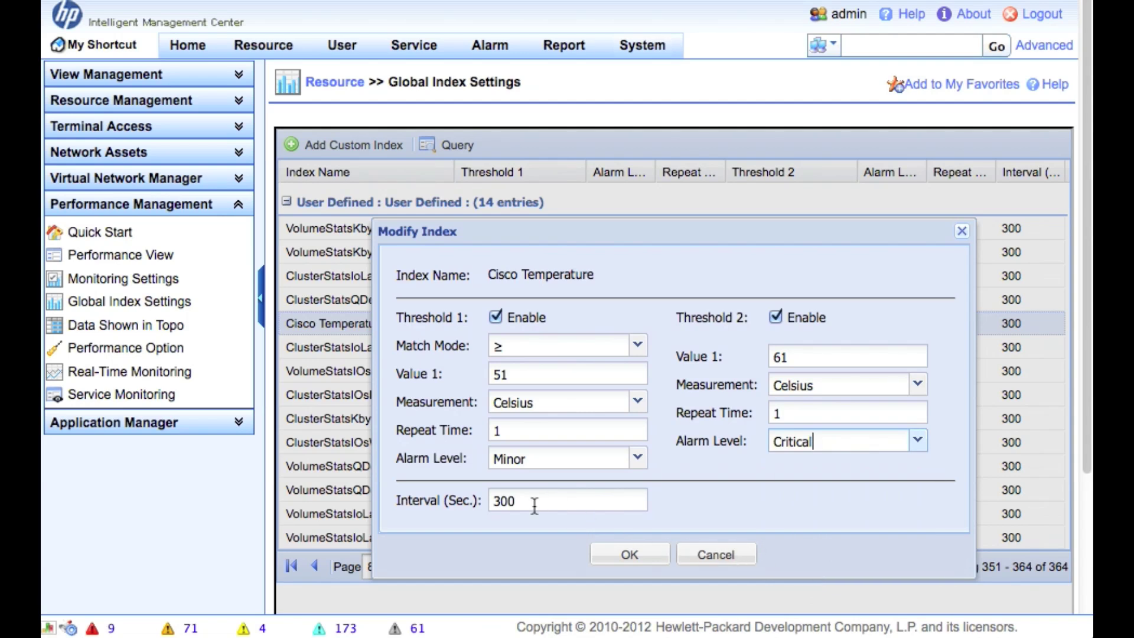
click(636, 555)
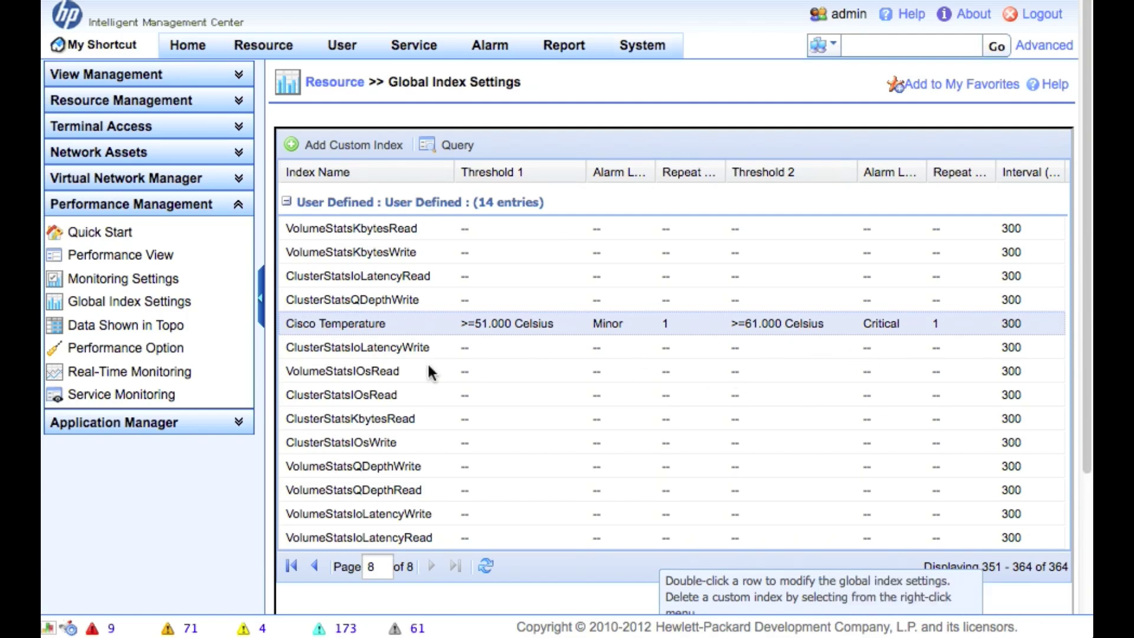
click(156, 279)
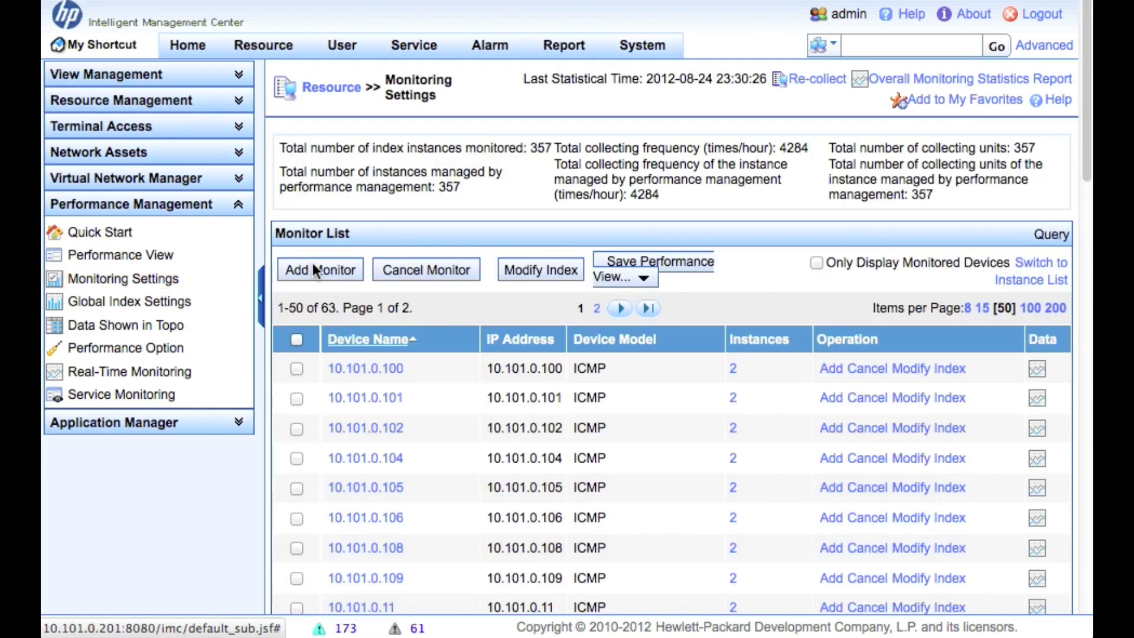
- Start a new monitor using the User Defined Cisco Temperature (Celsius) index
click(357, 269)
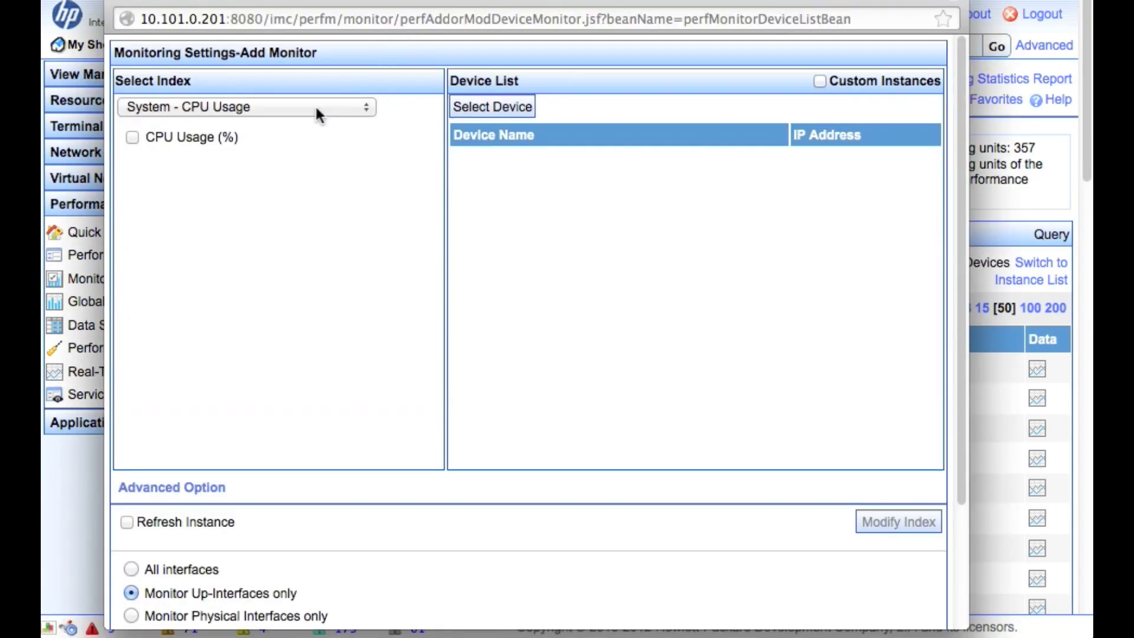
click(314, 105)
scroll(346, 333, down, 10)
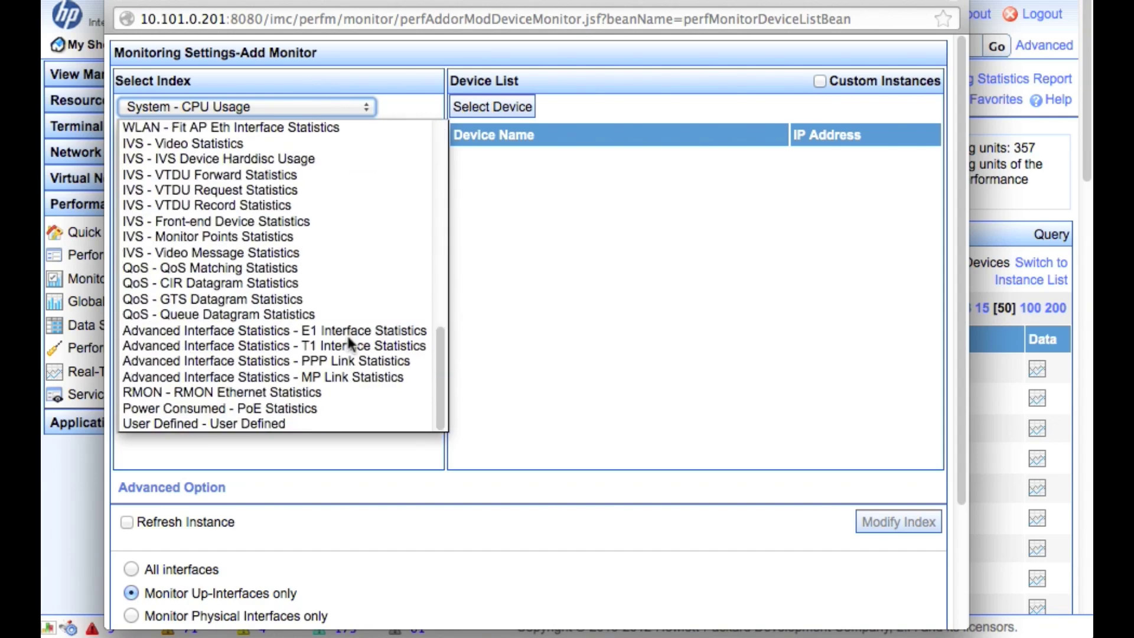
click(293, 423)
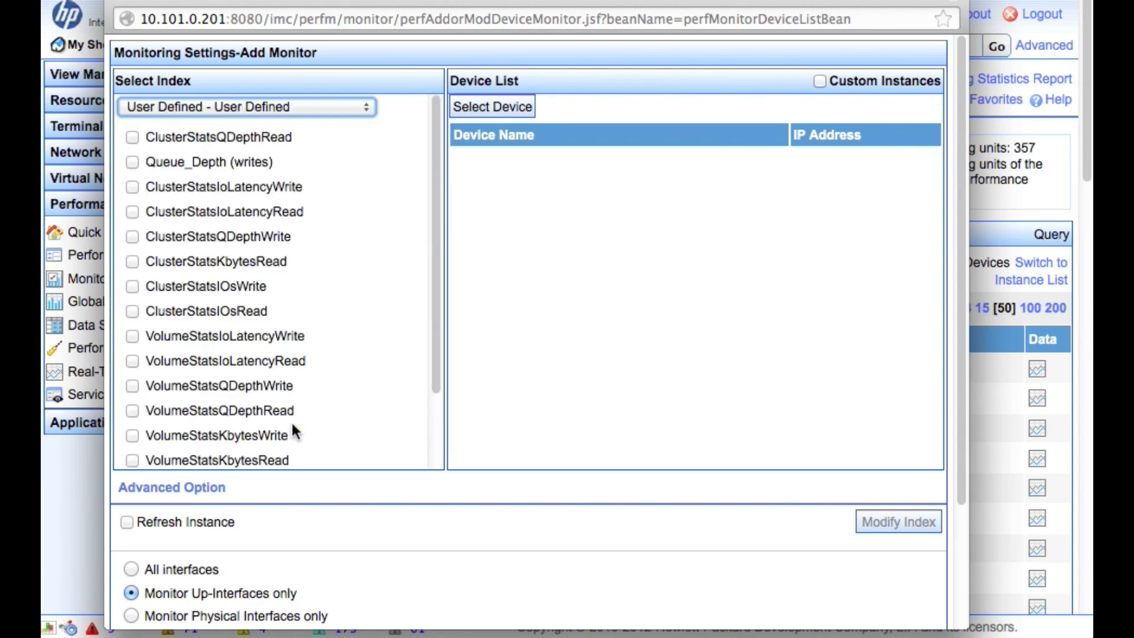
scroll(316, 331, down, 3)
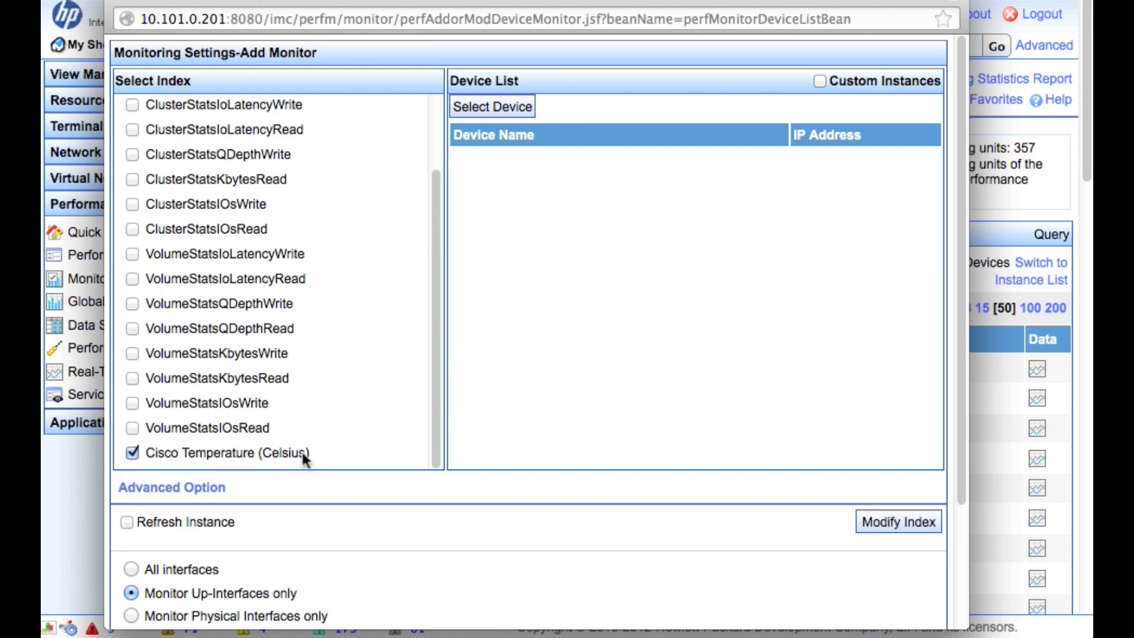
click(498, 108)
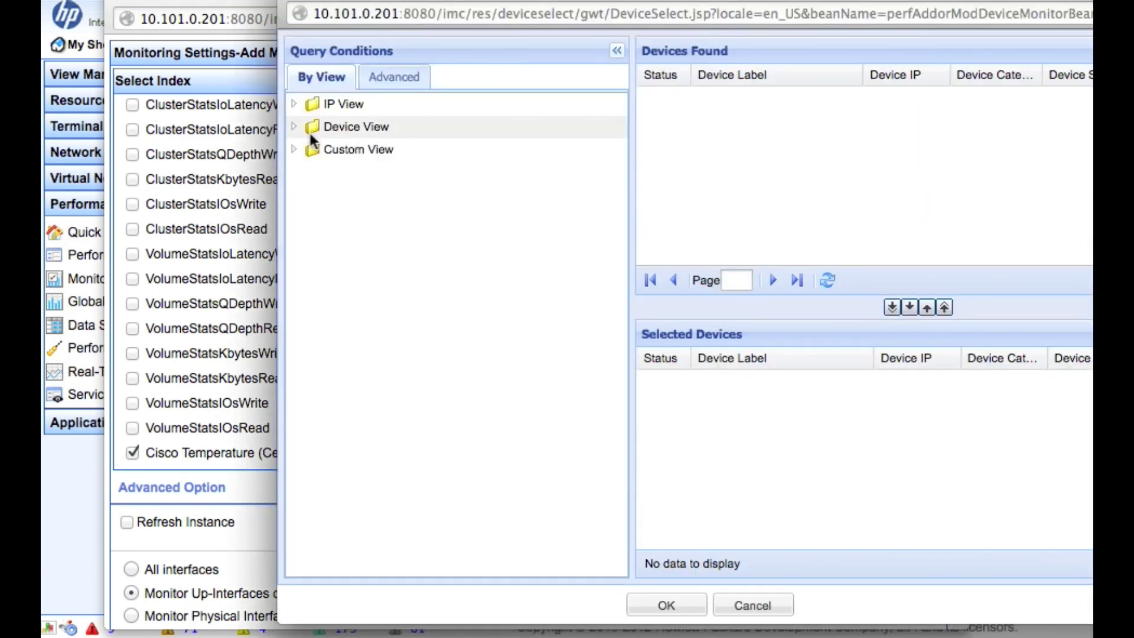
- Add Cisco_2811 from Routers and Cisco 3560 from Switches to the selected devices
click(298, 128)
click(357, 152)
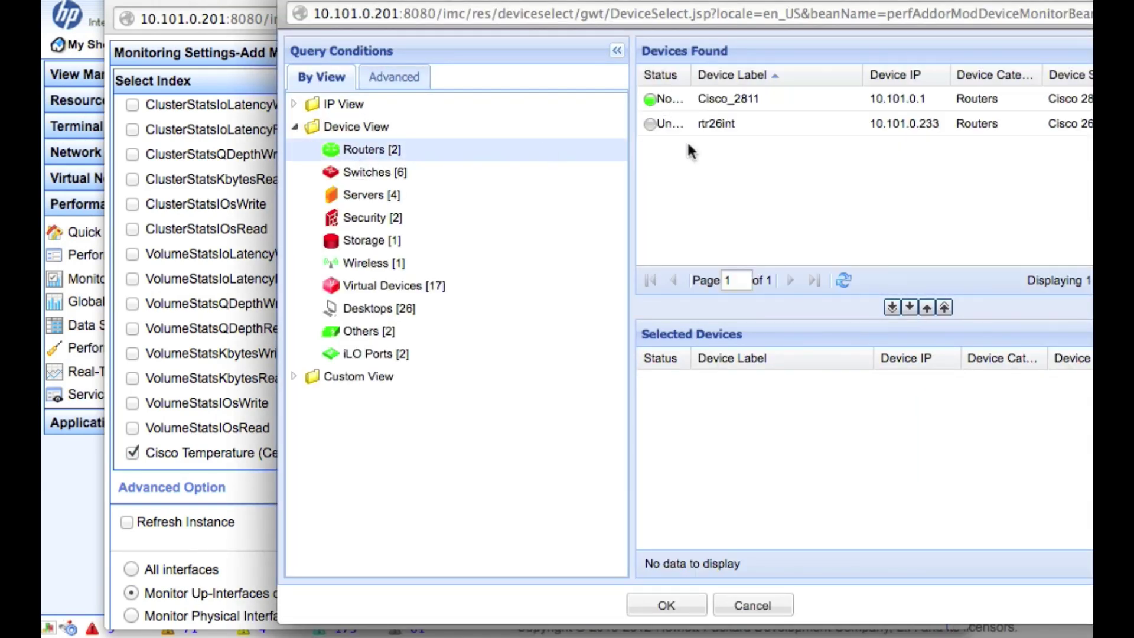
click(732, 101)
click(910, 306)
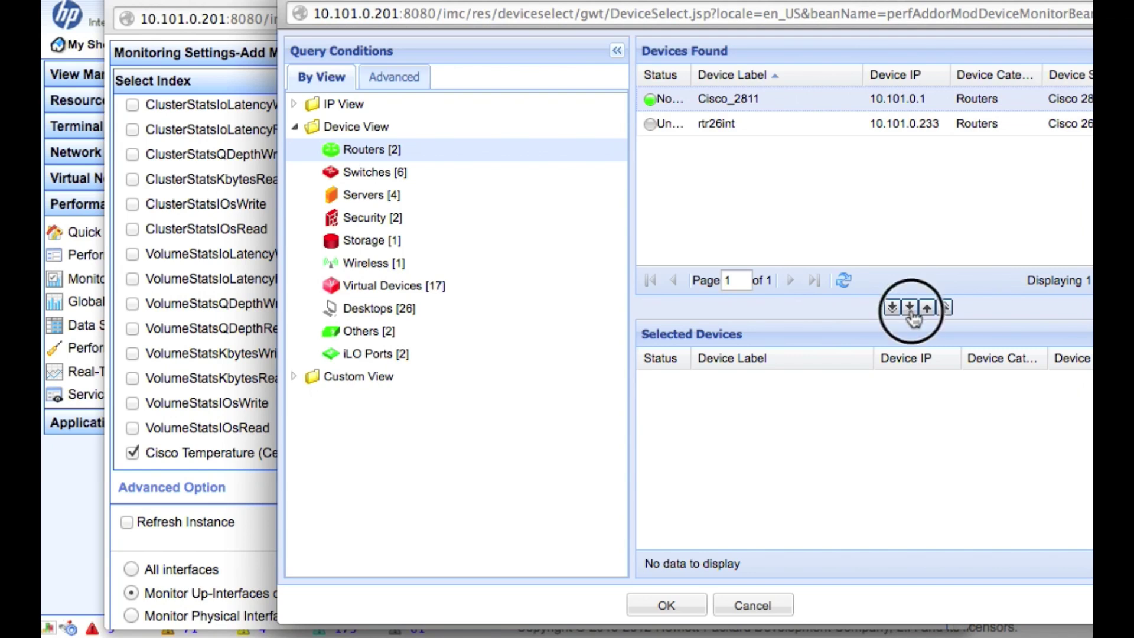
click(367, 173)
click(735, 148)
click(910, 308)
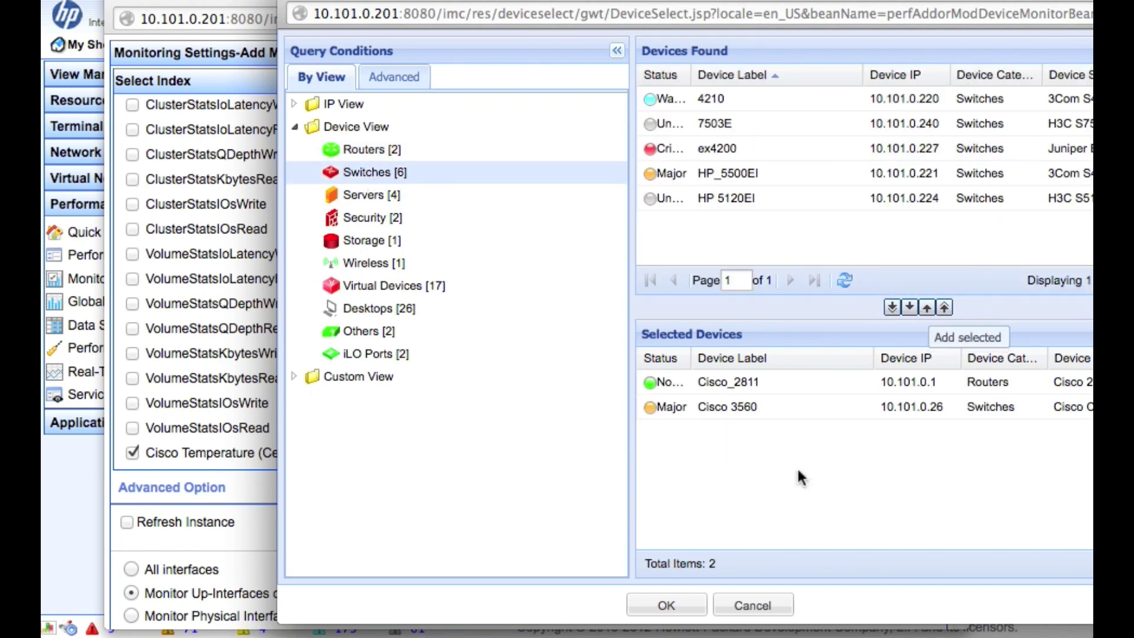
- Confirm the two devices and submit the Cisco Temperature monitor
click(775, 73)
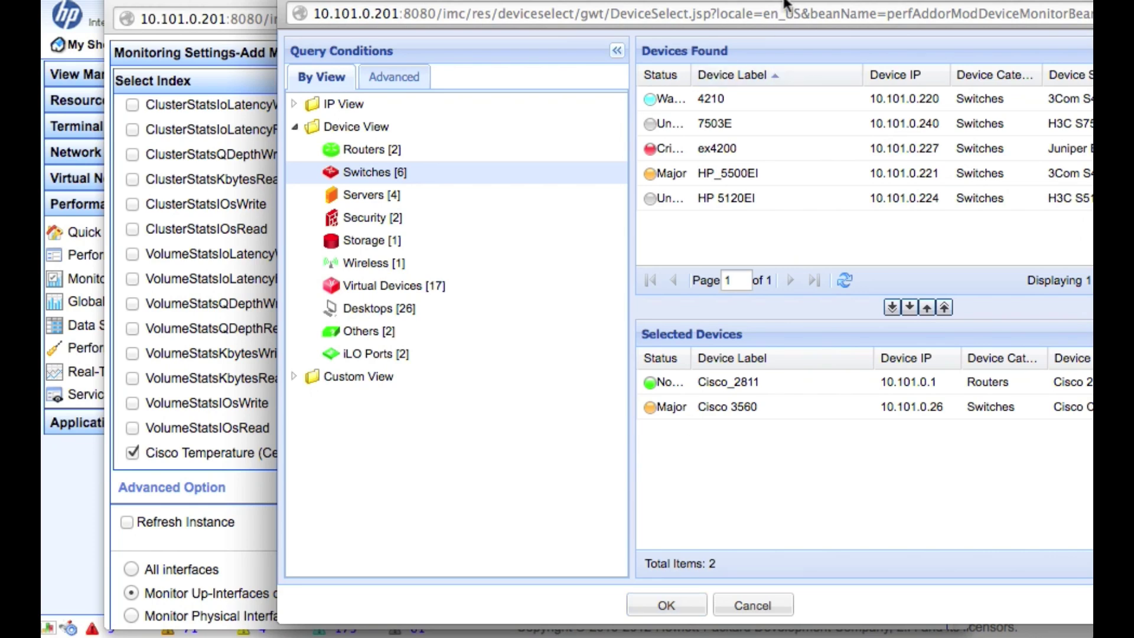
drag(786, 3, 679, 5)
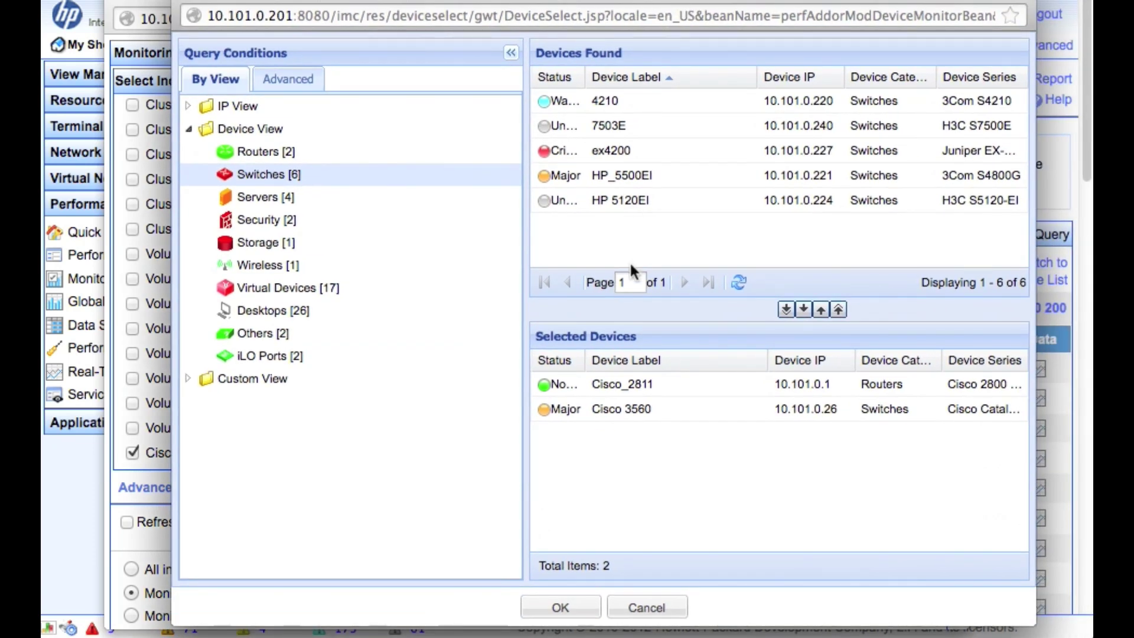
click(585, 607)
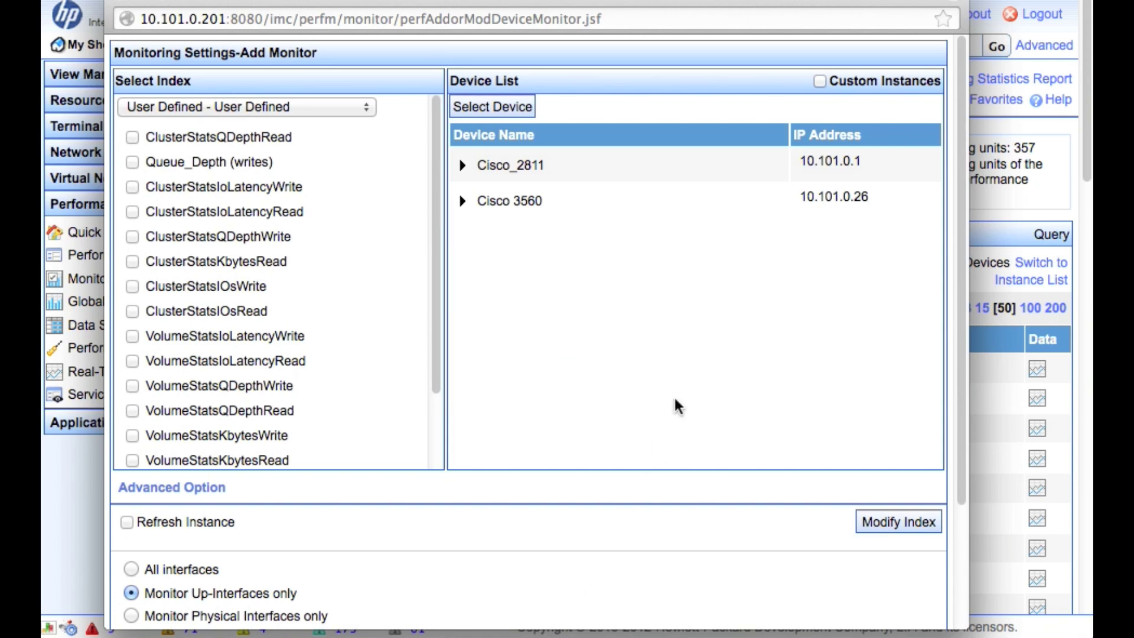
scroll(653, 509, down, 1)
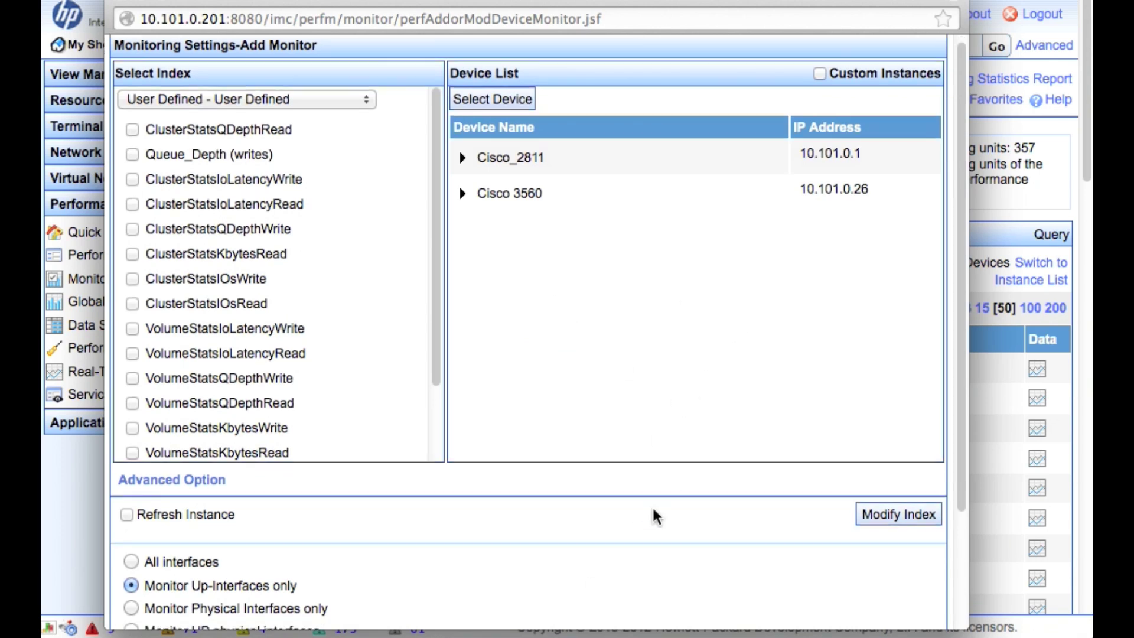
scroll(653, 516, down, 5)
click(501, 611)
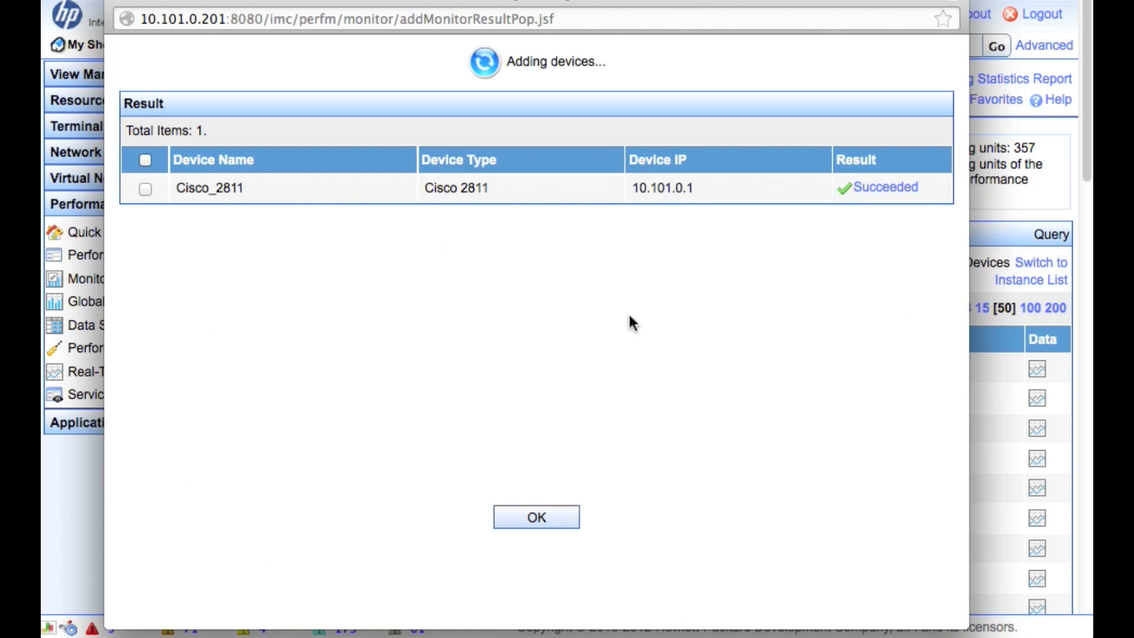
- Dismiss the Cisco_2811 success result and begin another Add Monitor
click(544, 518)
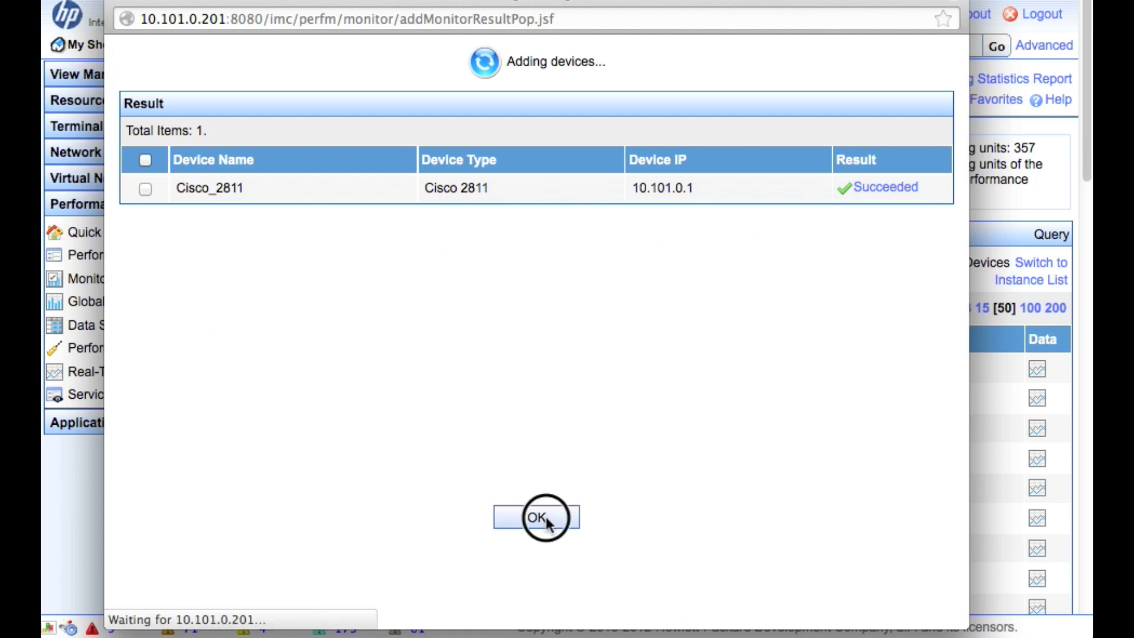
click(342, 274)
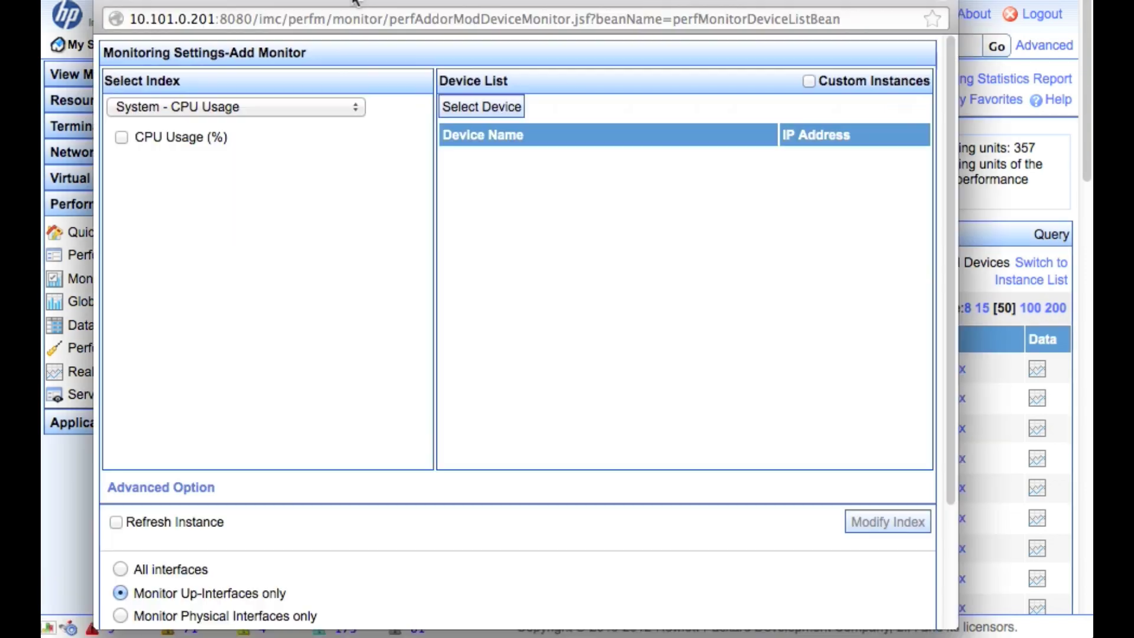
- Choose the User Defined index category for the new monitor
click(318, 104)
scroll(318, 286, down, 10)
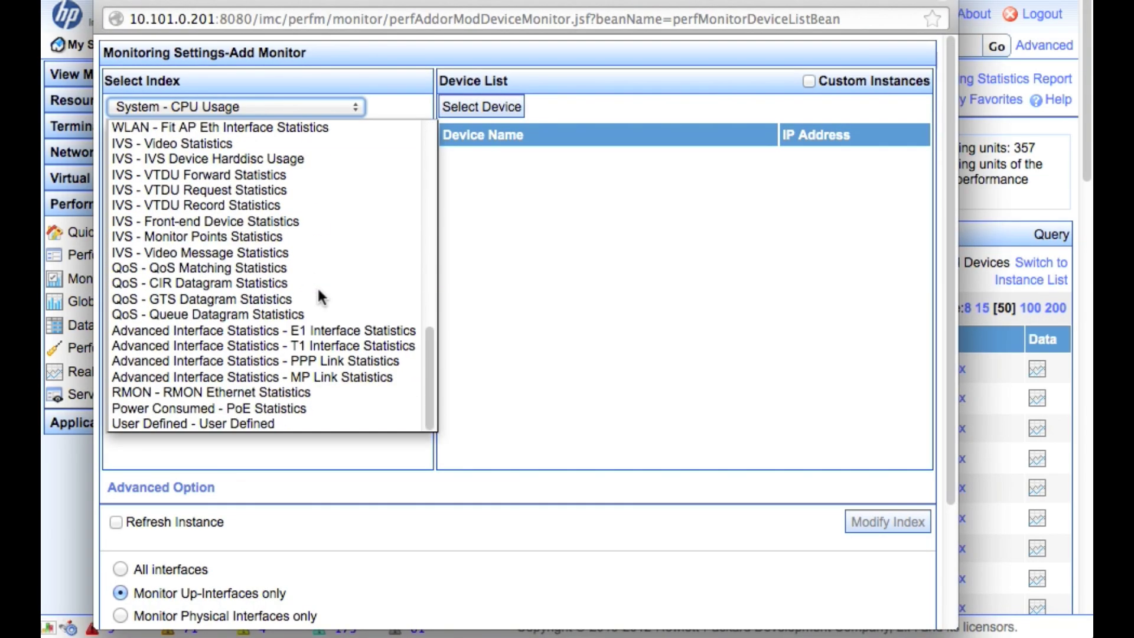
click(260, 425)
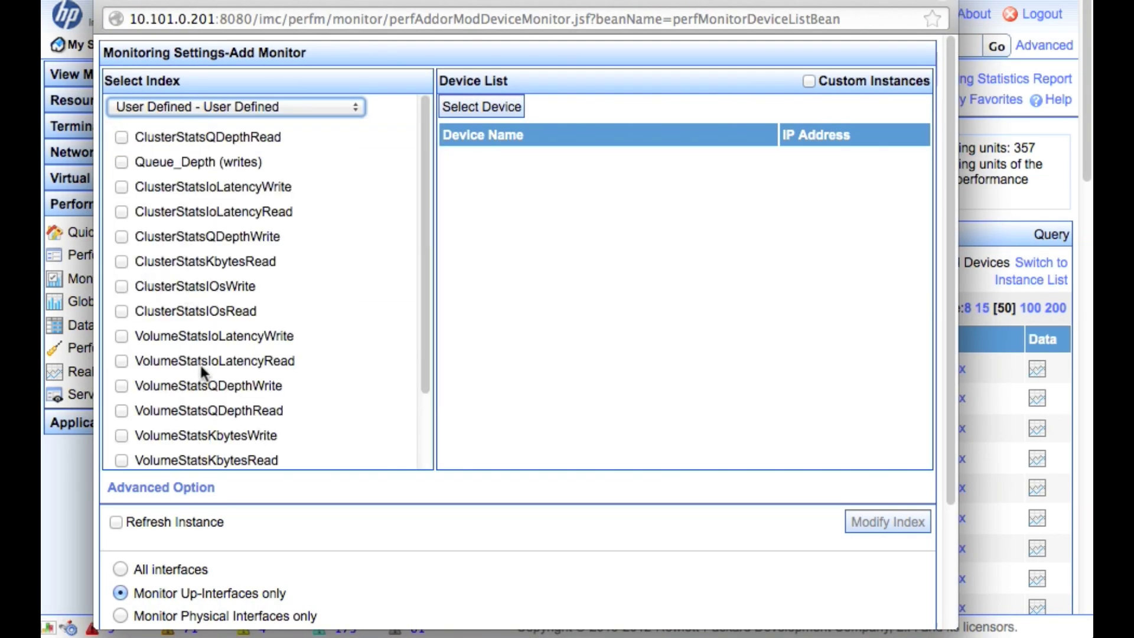
scroll(255, 277, down, 3)
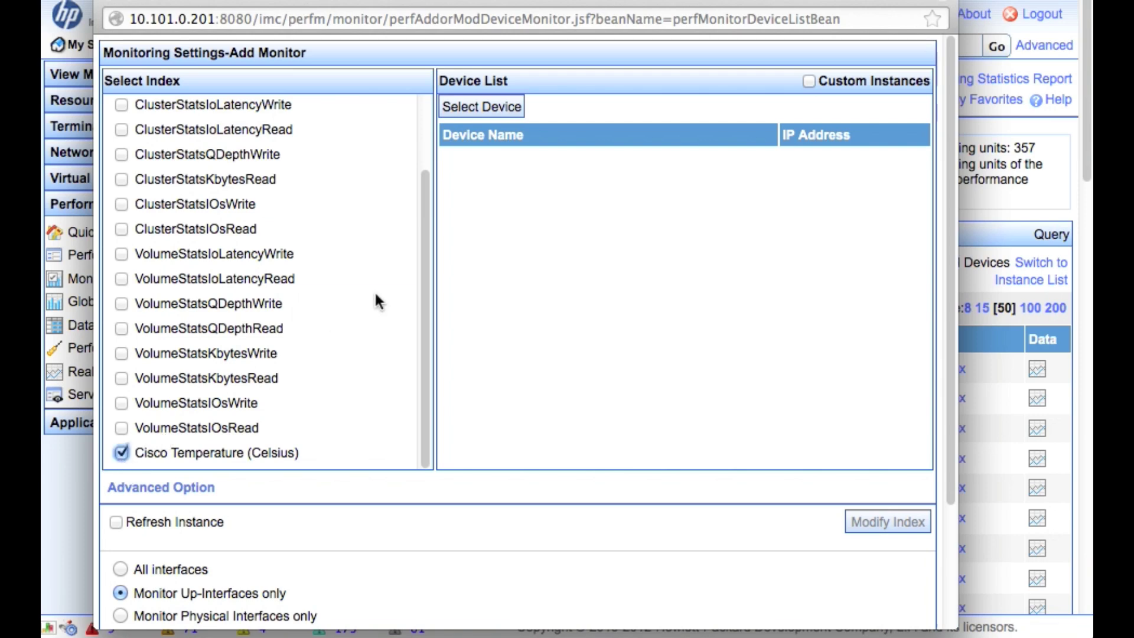
- Select the Cisco 3560 switch as the device and submit the monitor
click(480, 111)
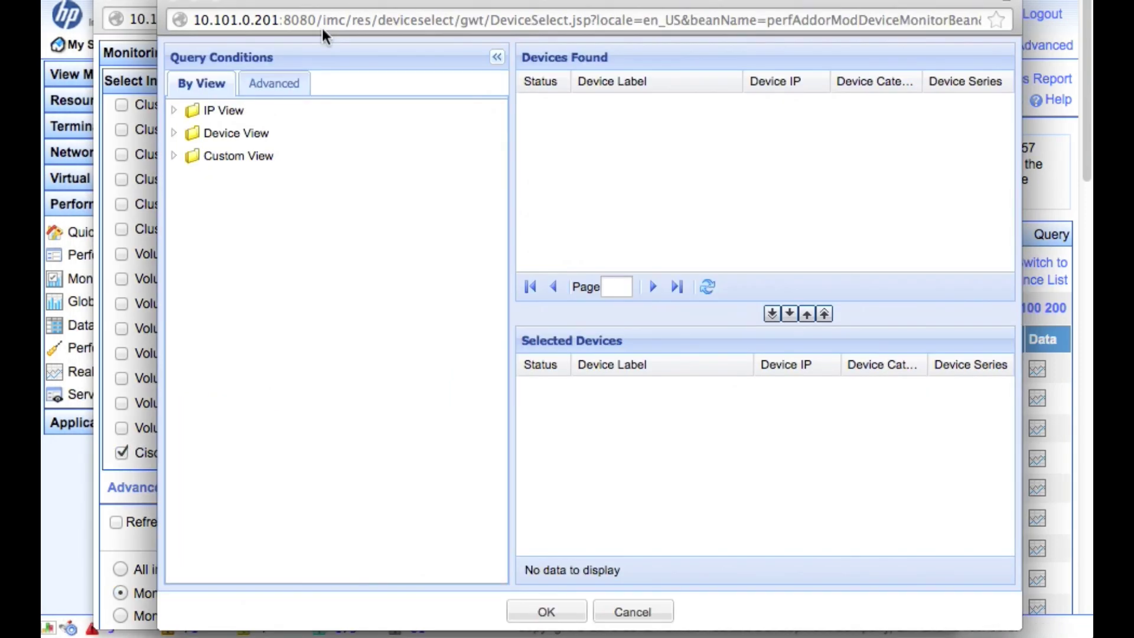
click(174, 133)
click(249, 179)
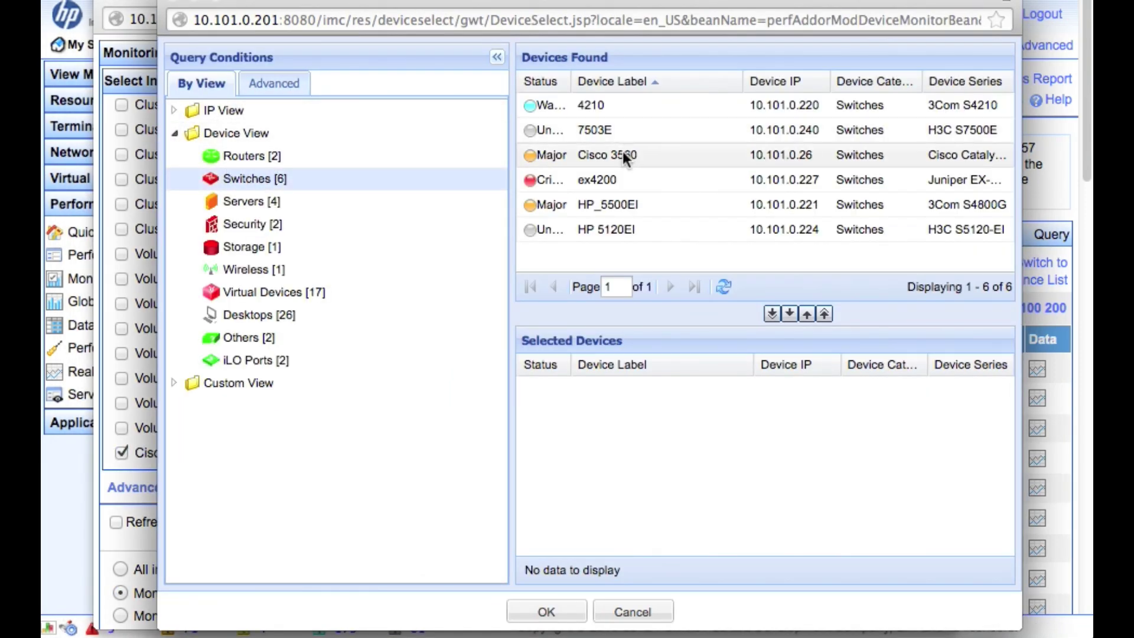
click(790, 313)
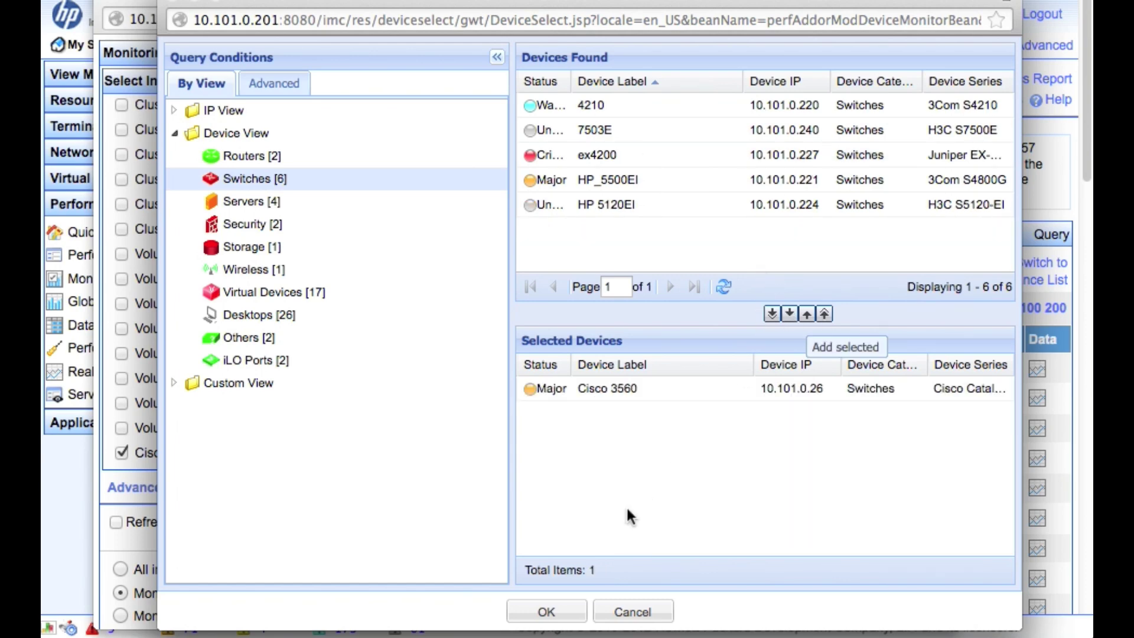
click(566, 610)
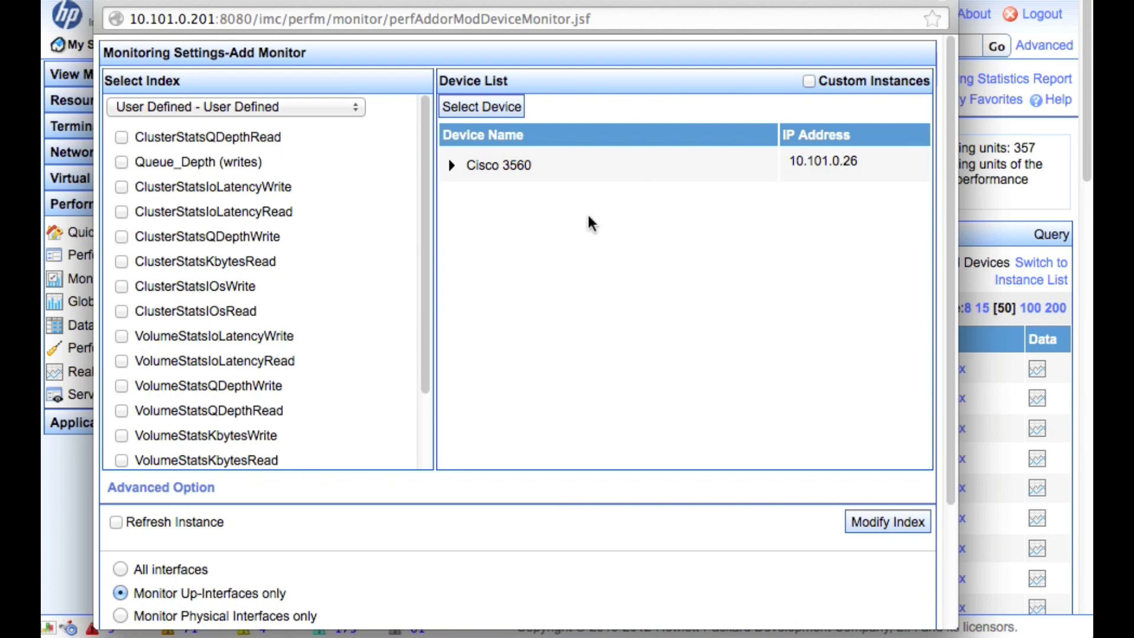
scroll(576, 473, down, 3)
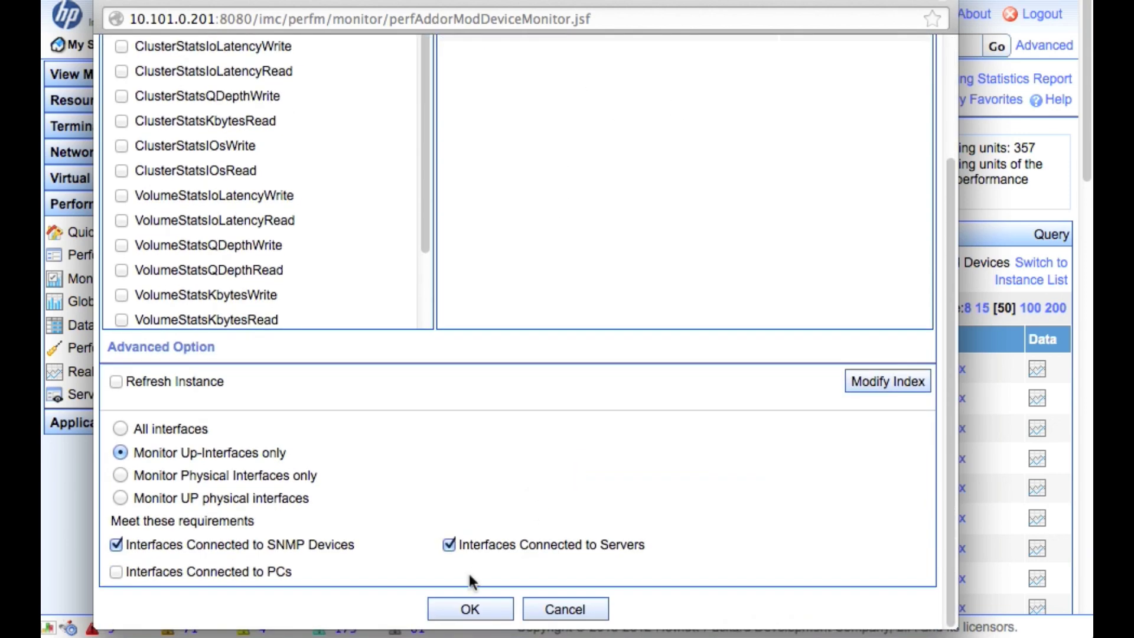
click(462, 611)
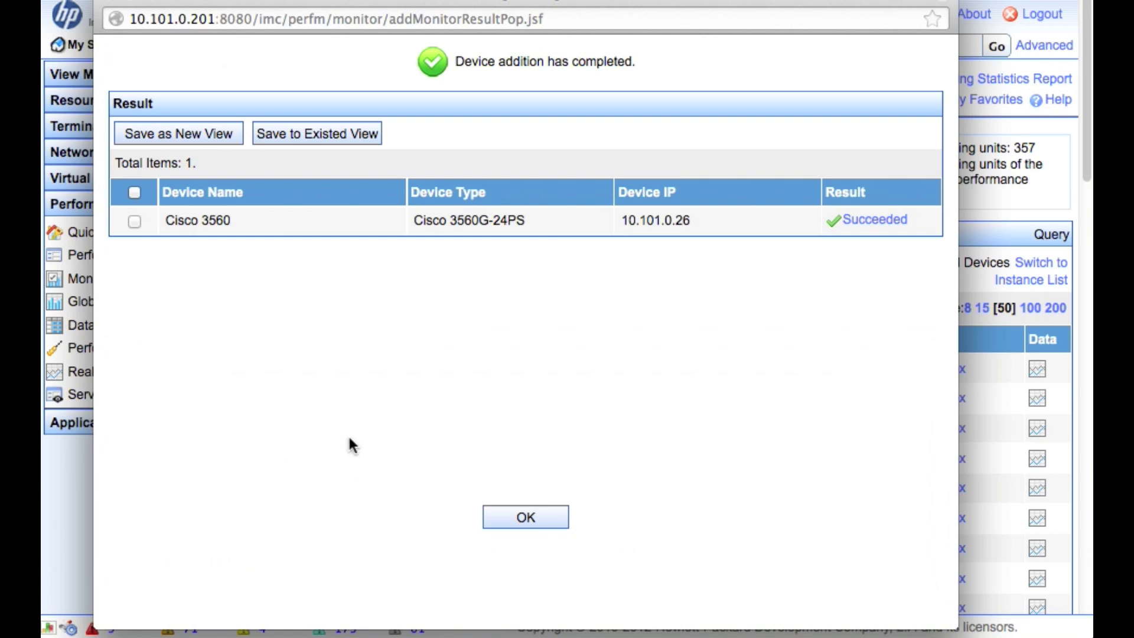
- Verify Cisco 3560's Cisco Temperature instance 45 succeeded, then close the results
click(872, 221)
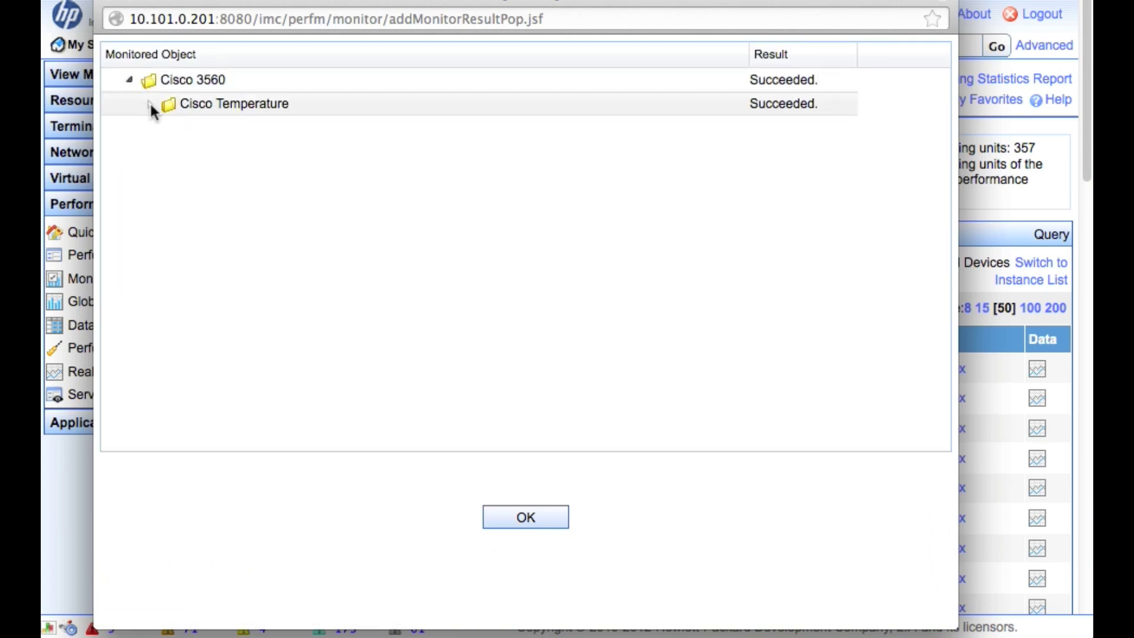
click(149, 103)
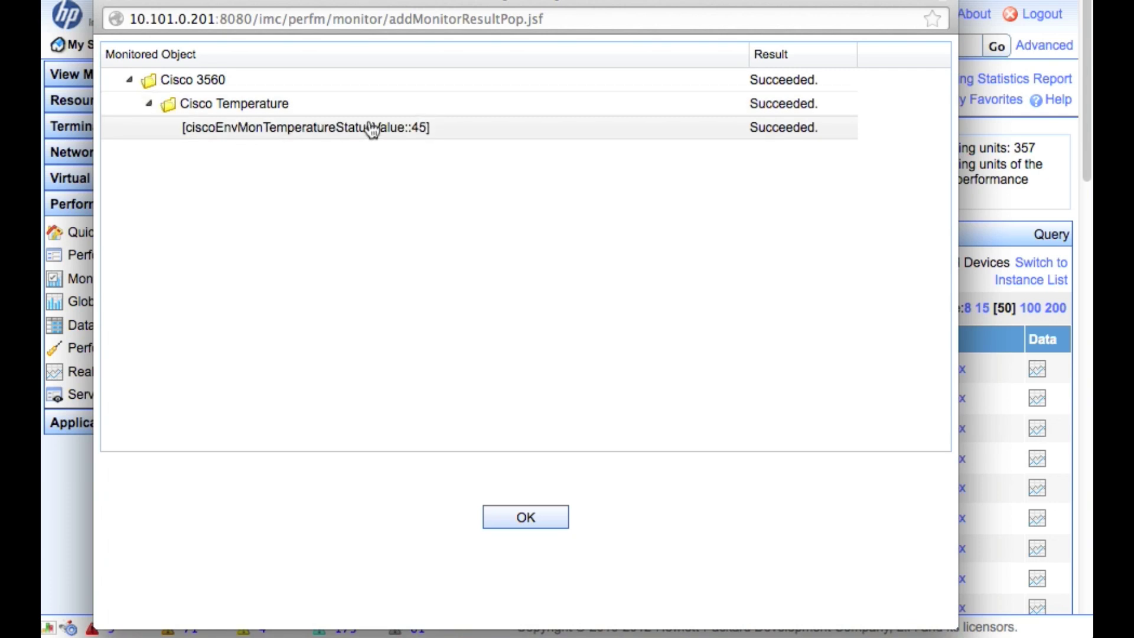
click(541, 515)
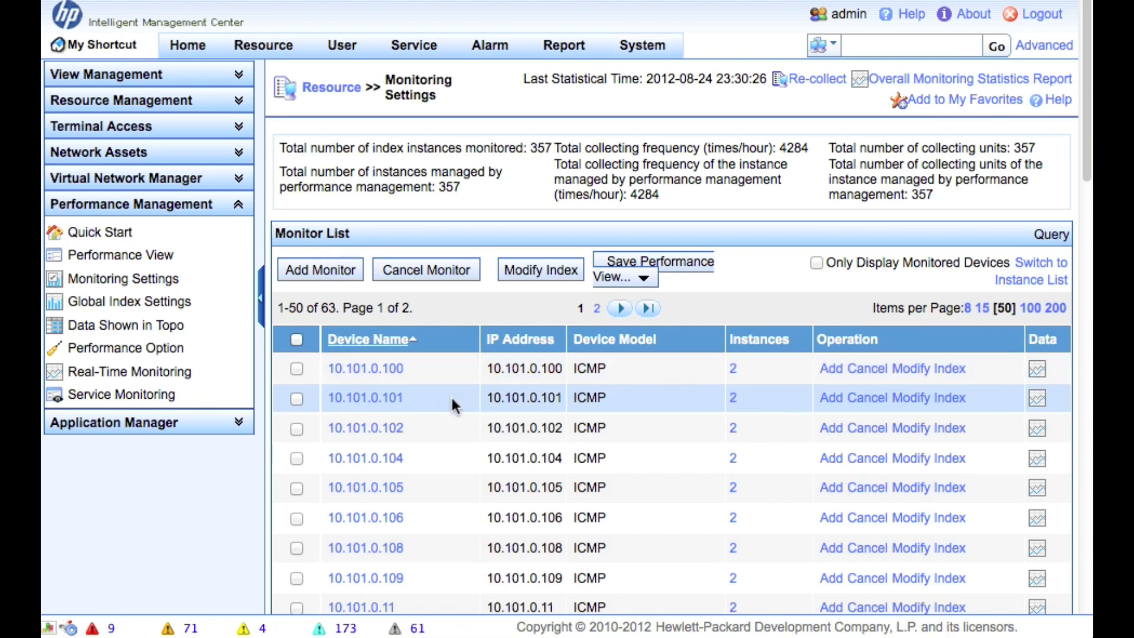
- Open the Performance View list and choose Modify on the Cisco Temperature view
click(160, 262)
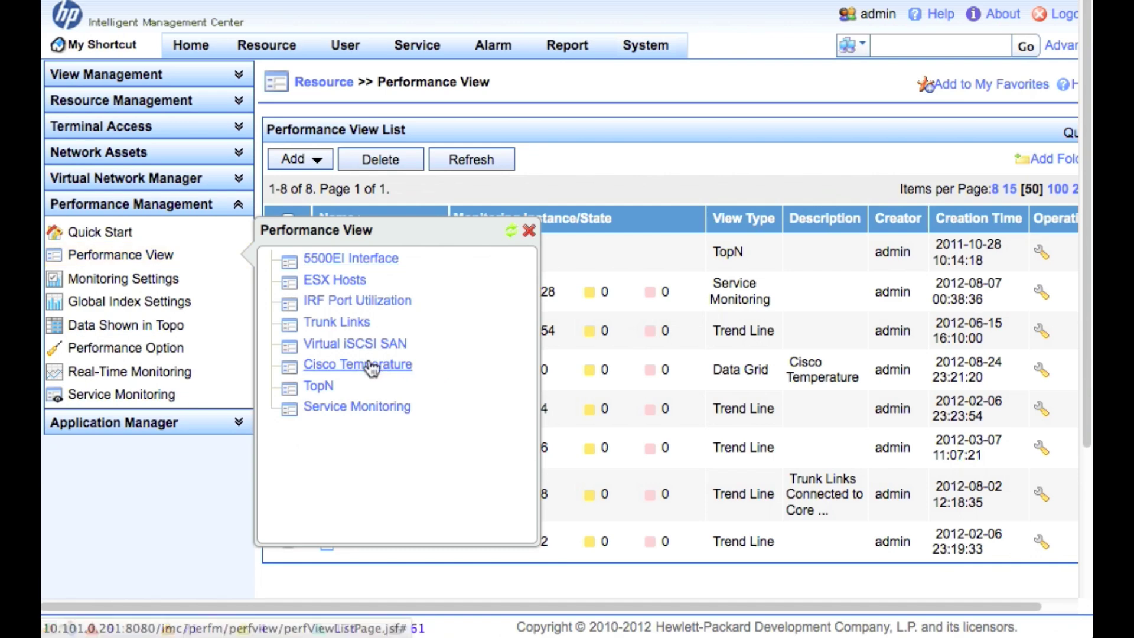
click(375, 366)
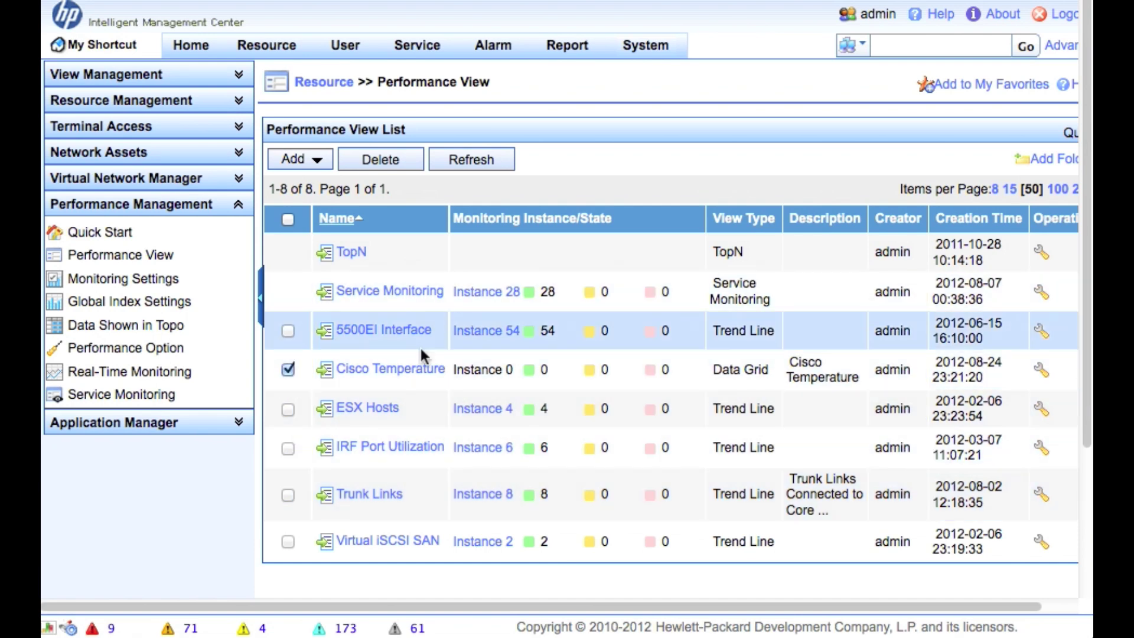
click(1043, 372)
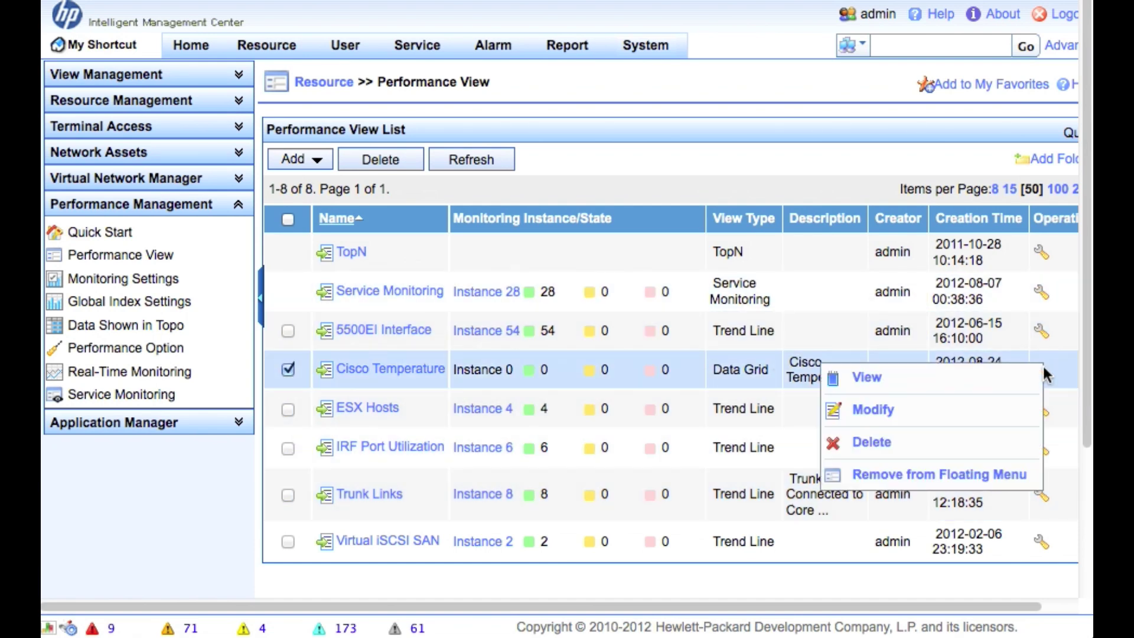
click(959, 410)
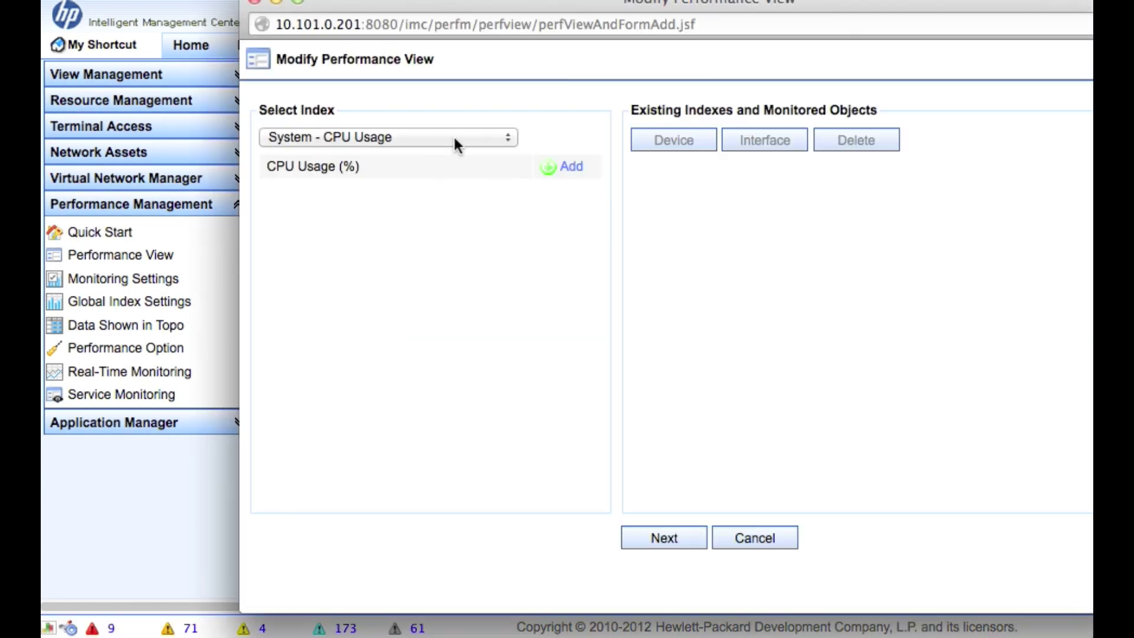
- Add the User Defined Cisco Temperature (Celsius) index to the view and pick its devices
click(454, 138)
scroll(542, 313, down, 10)
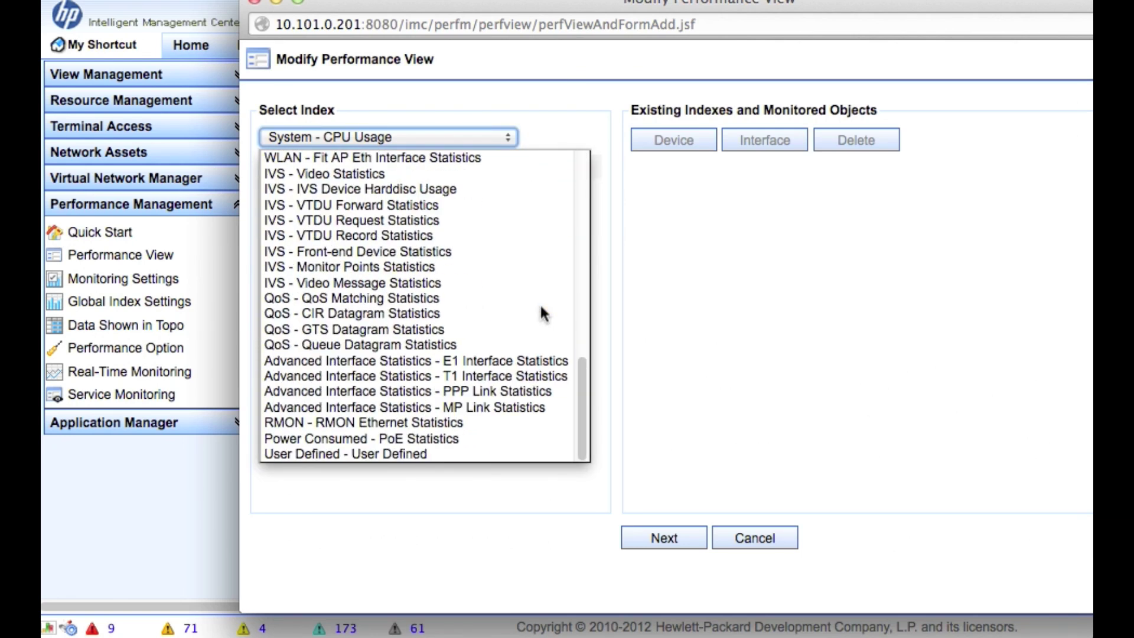
click(440, 455)
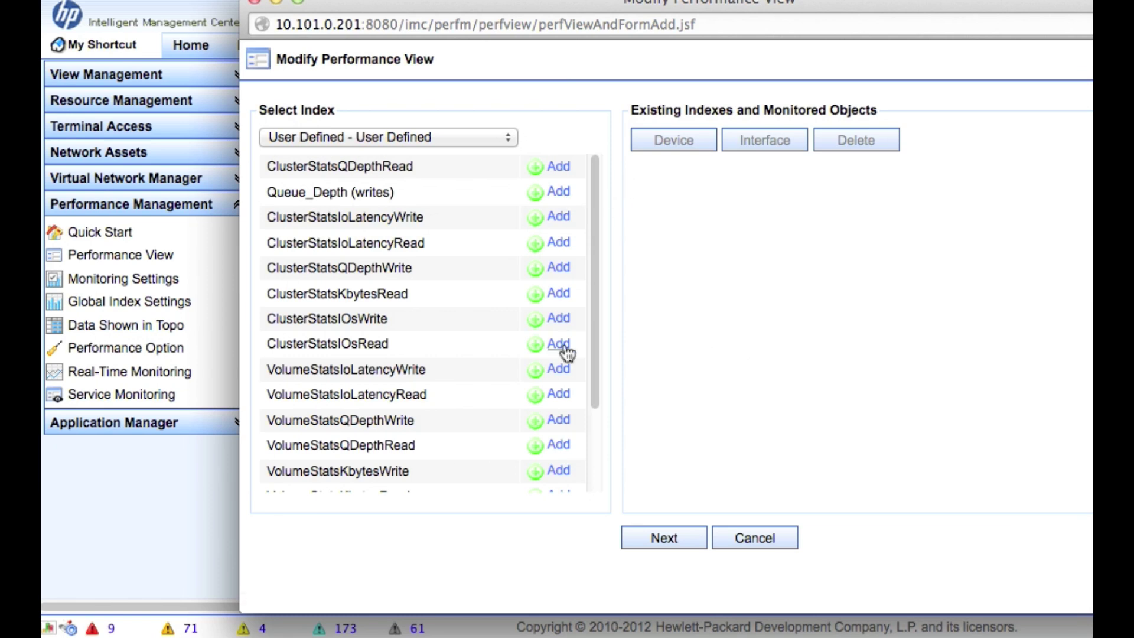
scroll(374, 443, down, 3)
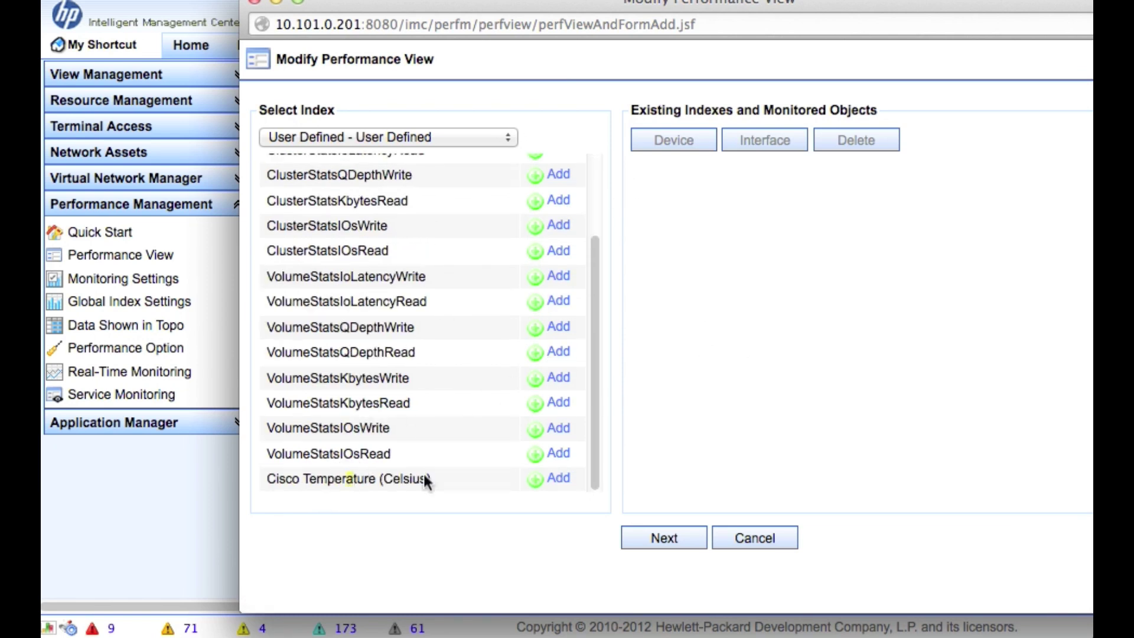
click(558, 479)
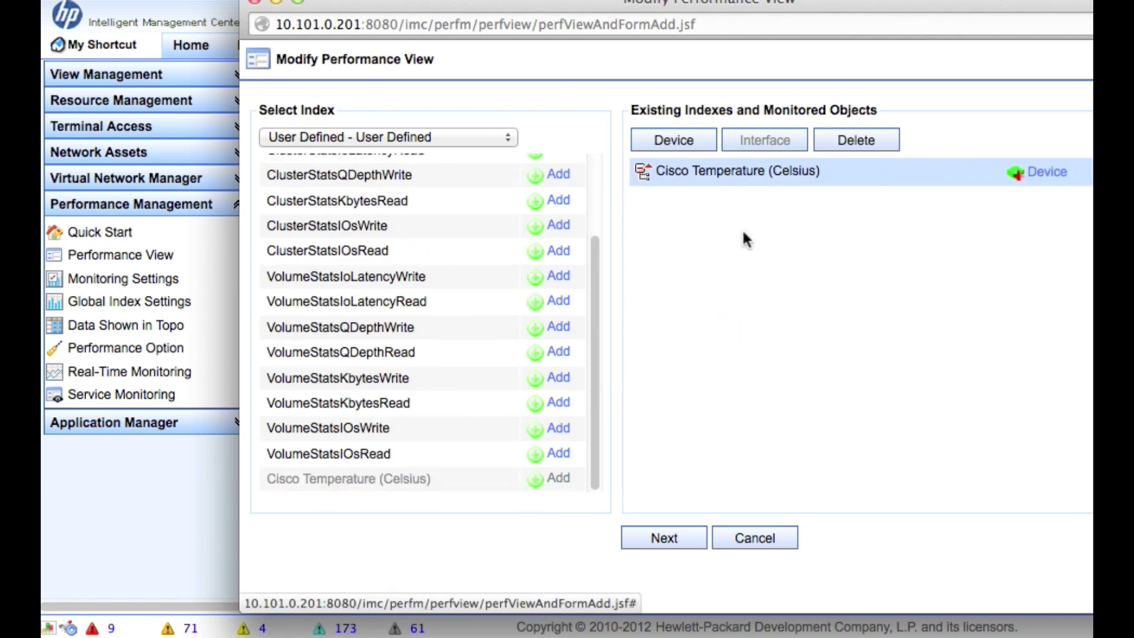
drag(831, 3, 638, 14)
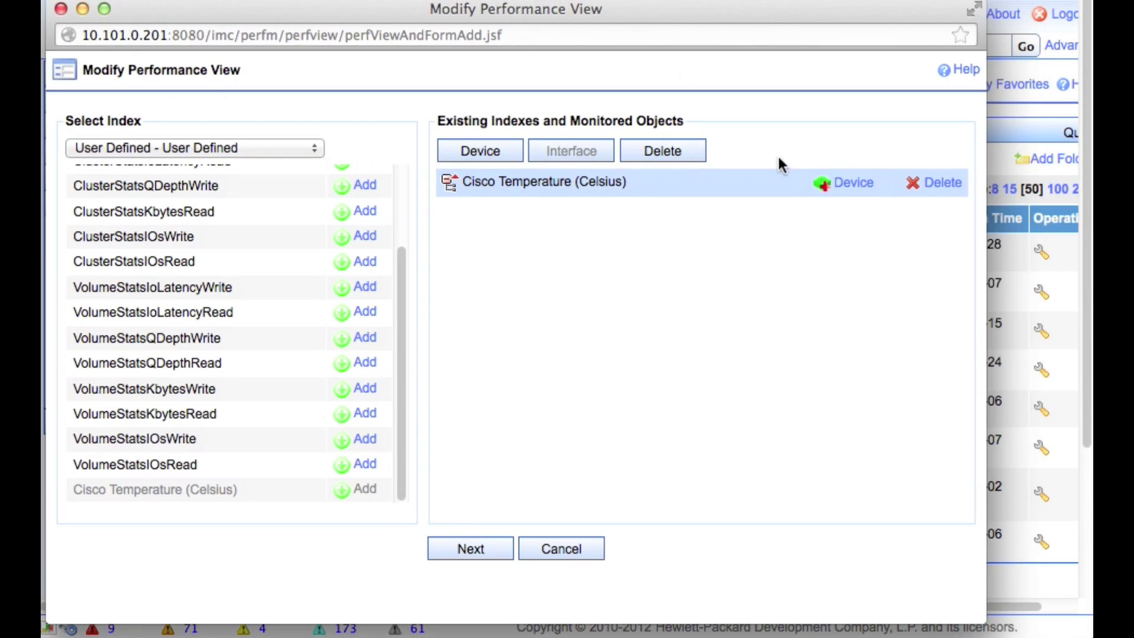
click(845, 184)
- Select Cisco_2811 from Routers and Cisco 3560 from Switches as the index's devices
click(121, 134)
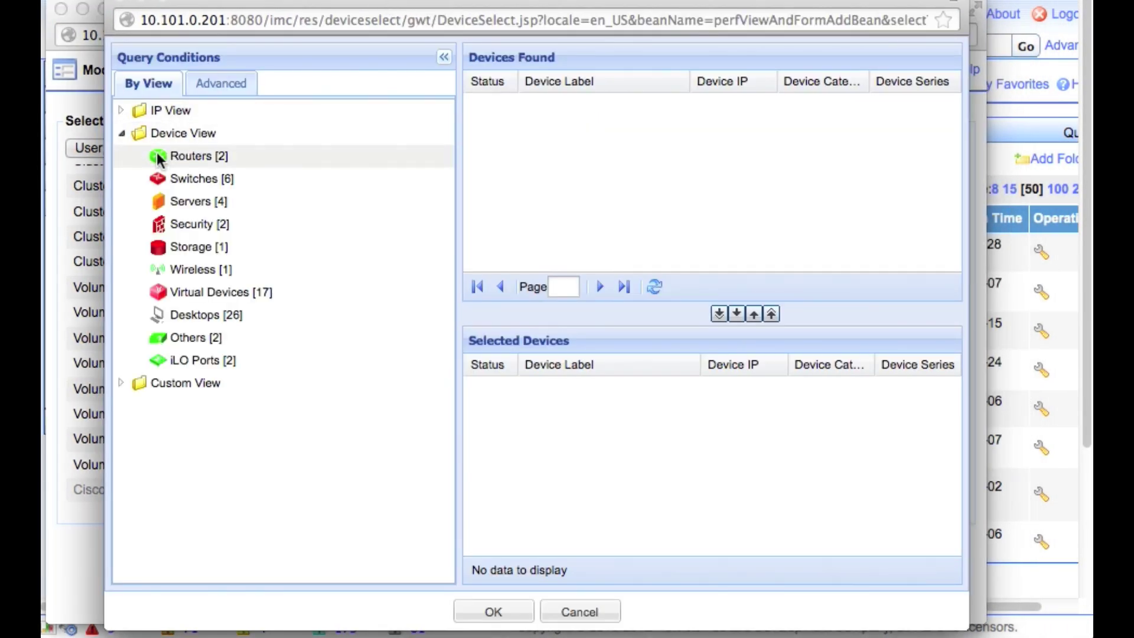
click(192, 157)
click(536, 108)
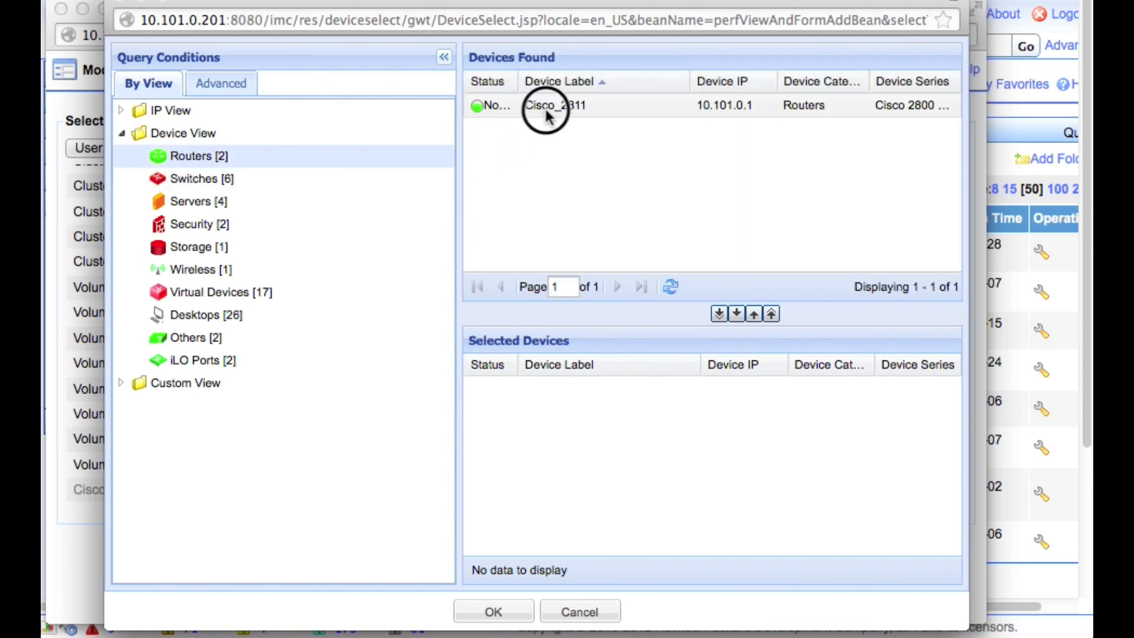
click(738, 314)
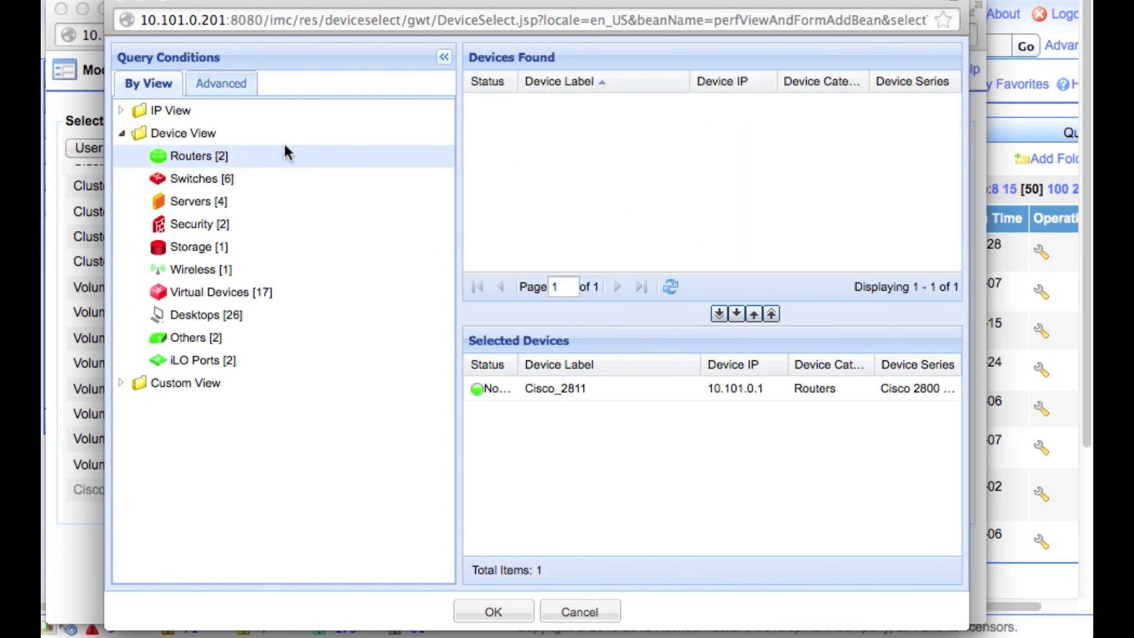
click(199, 179)
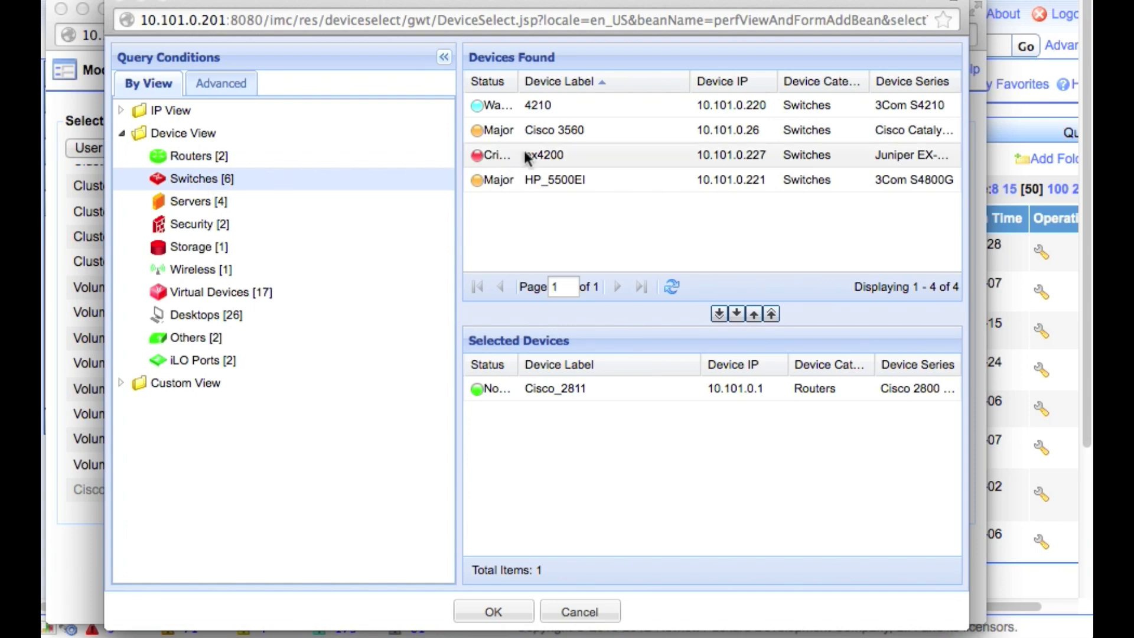
click(550, 130)
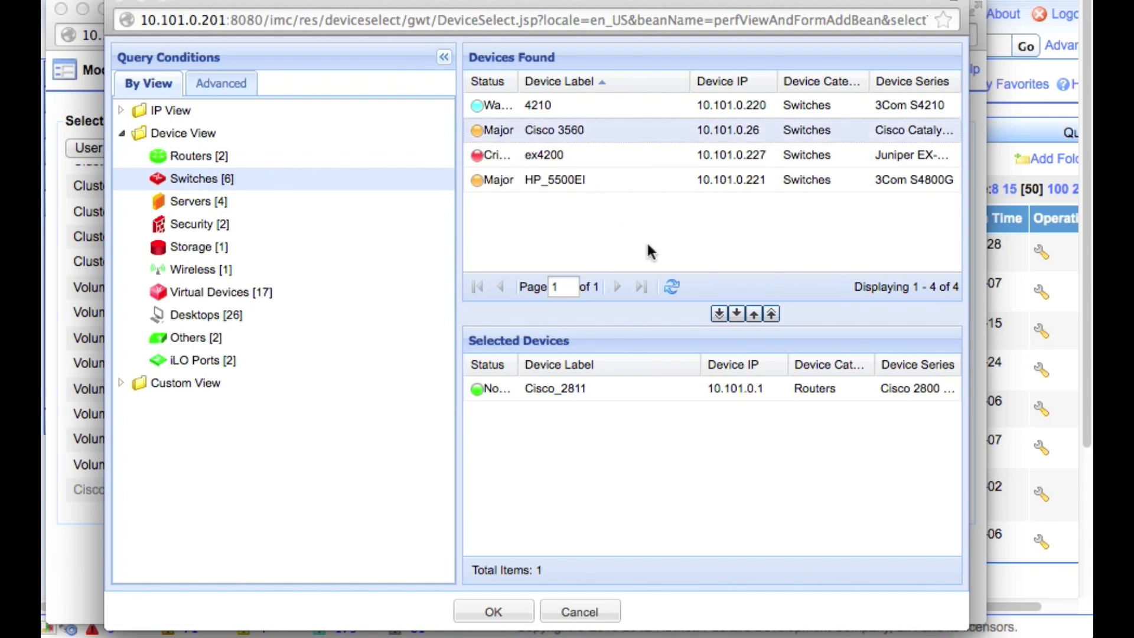
click(737, 314)
click(519, 612)
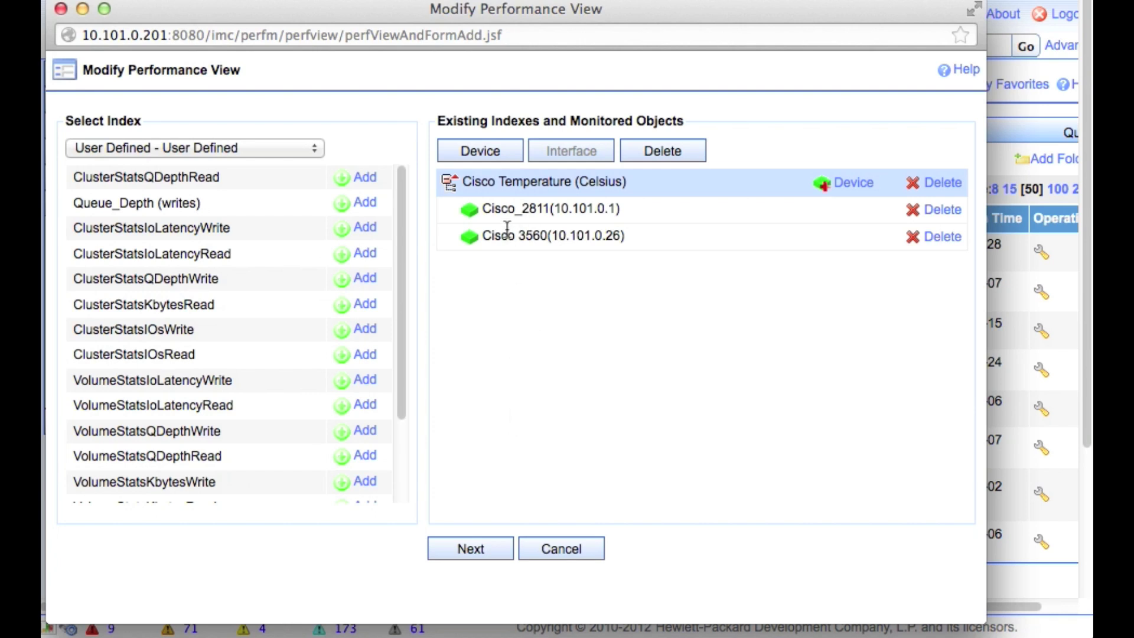
- Save the view's instances with View Type set to Trend Line
click(491, 544)
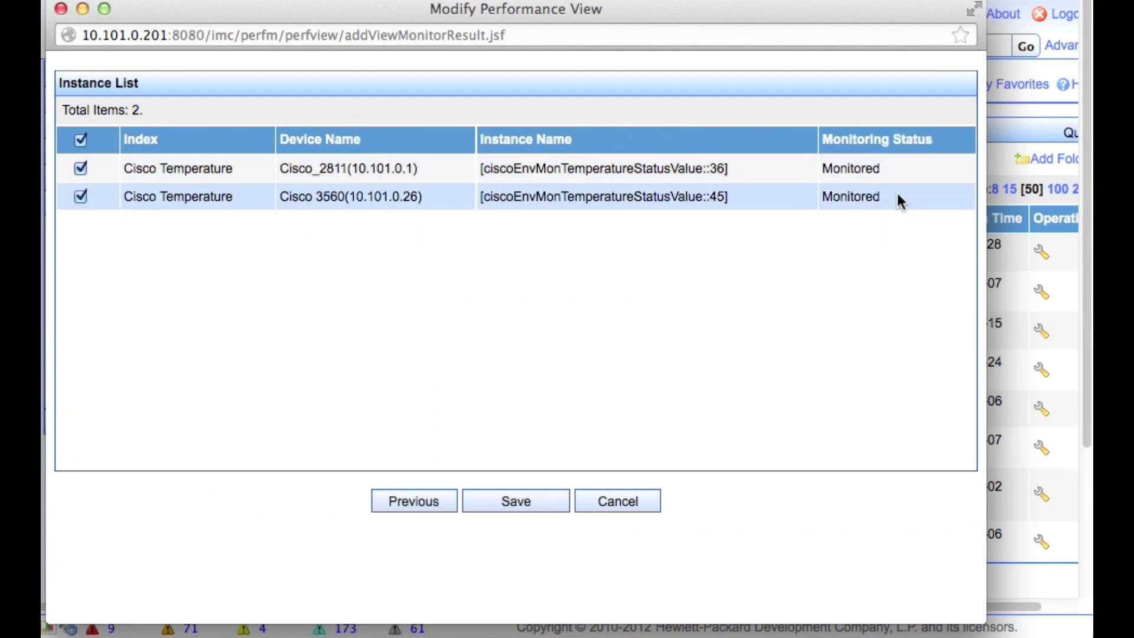
click(523, 498)
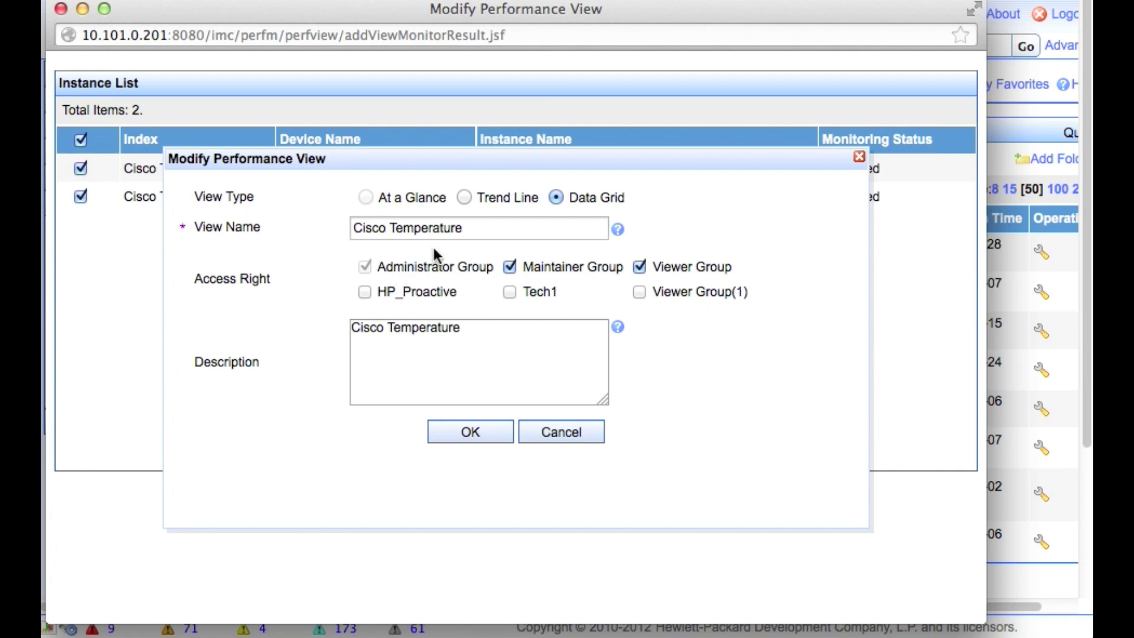
click(464, 197)
click(488, 435)
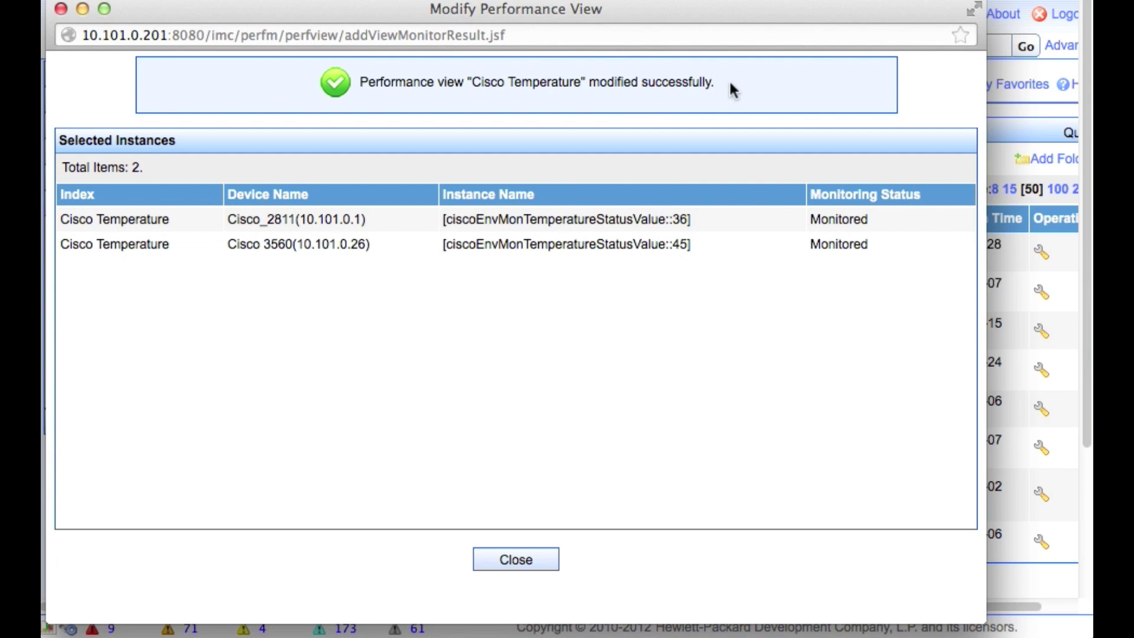
- Close the success page and the Cisco Temperature charts window
click(539, 566)
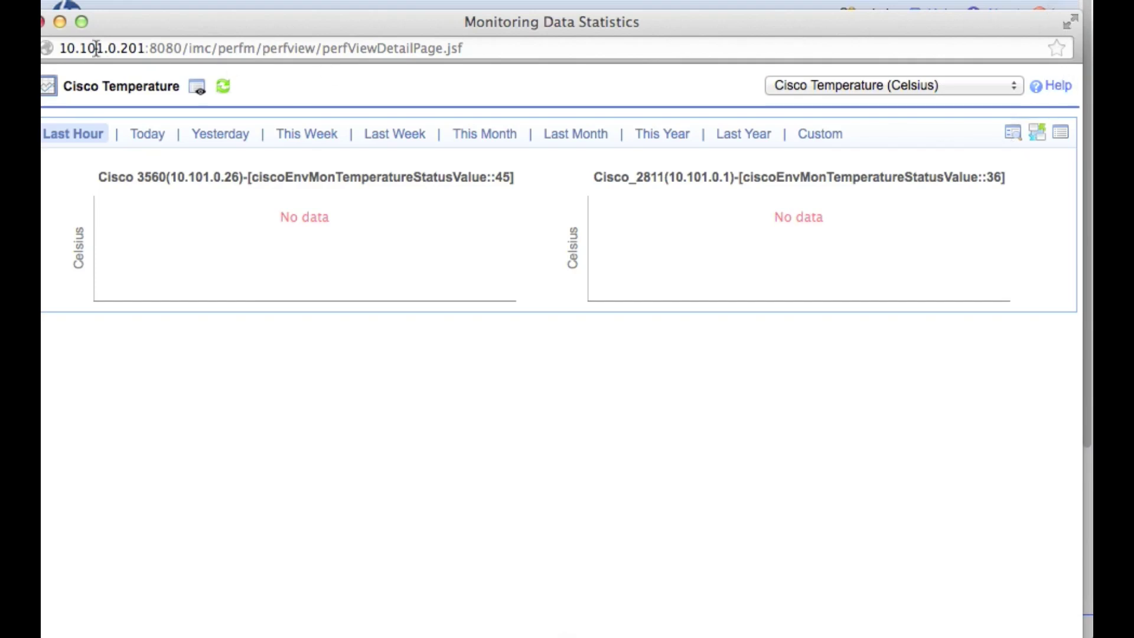
click(43, 22)
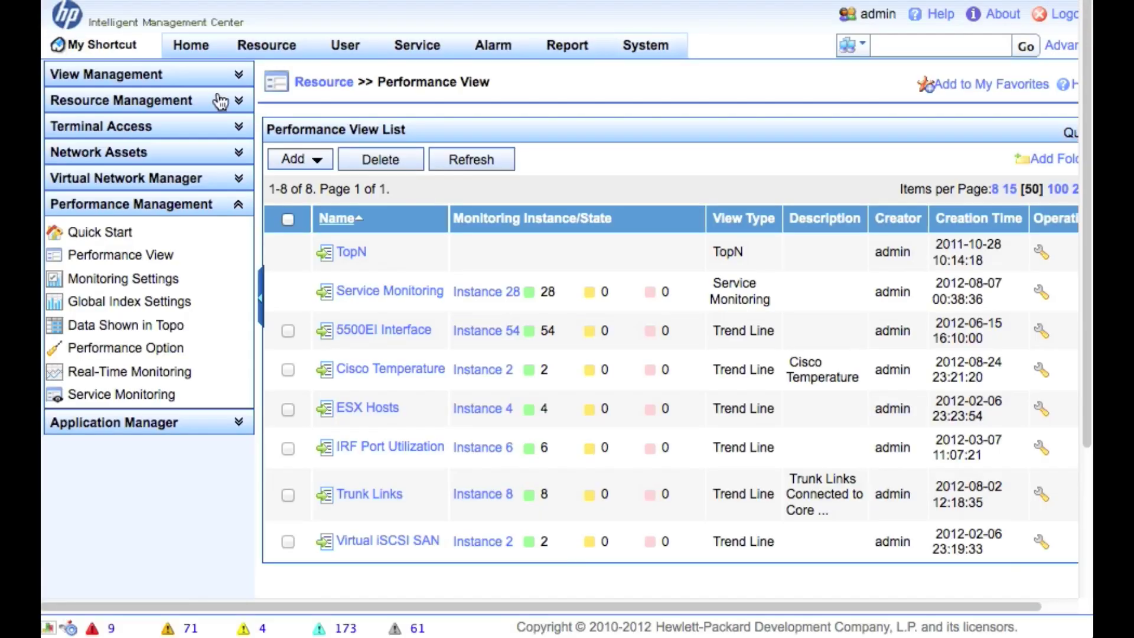